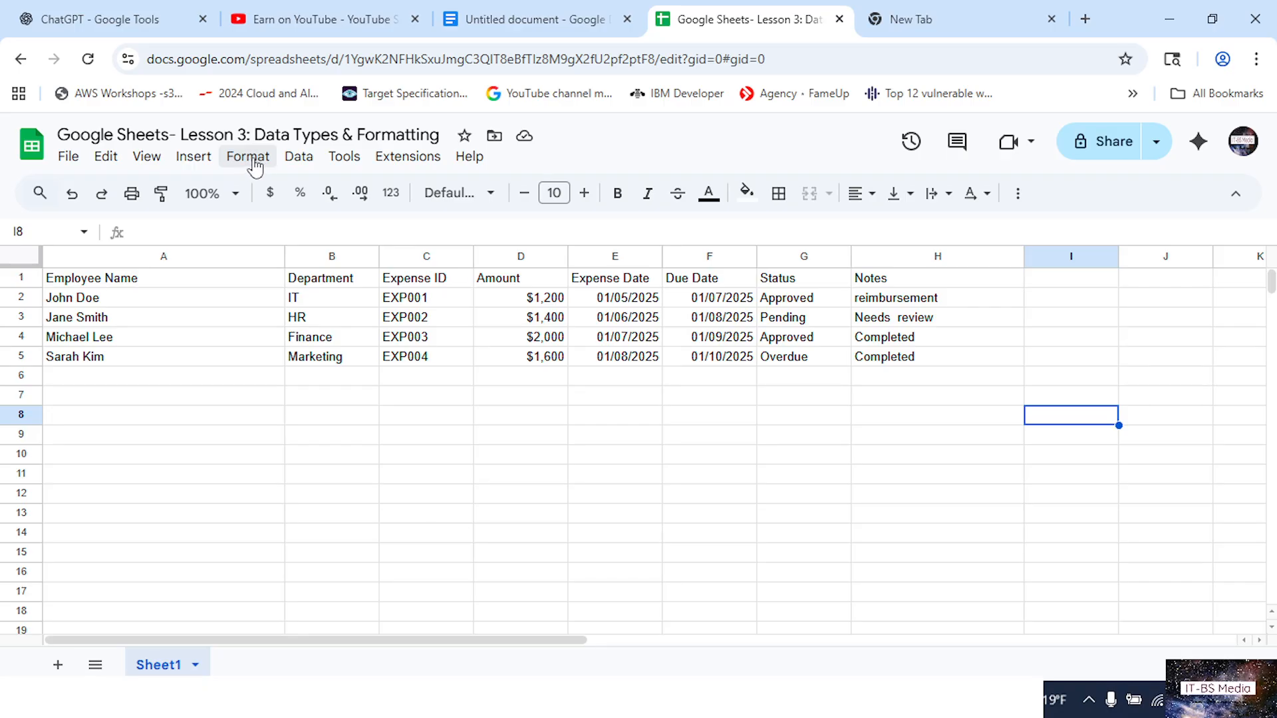
Make the header row (row 1) bold
click(255, 168)
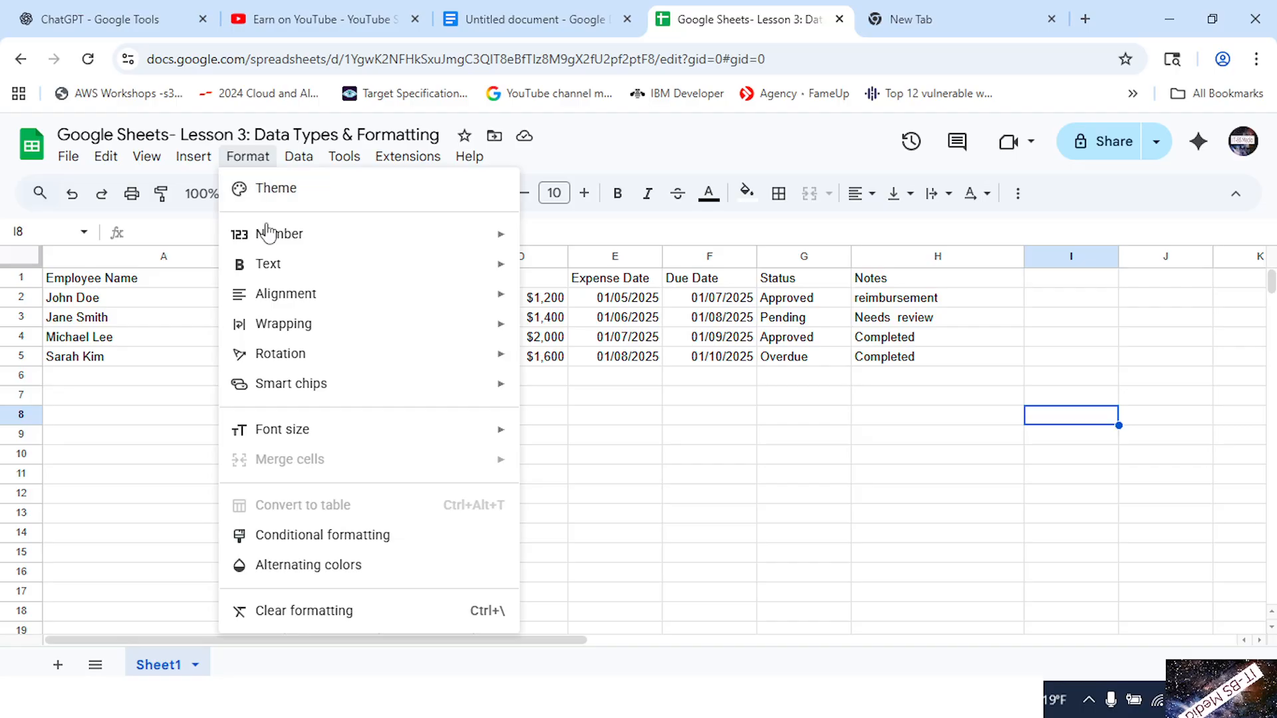
mouse_move(278, 273)
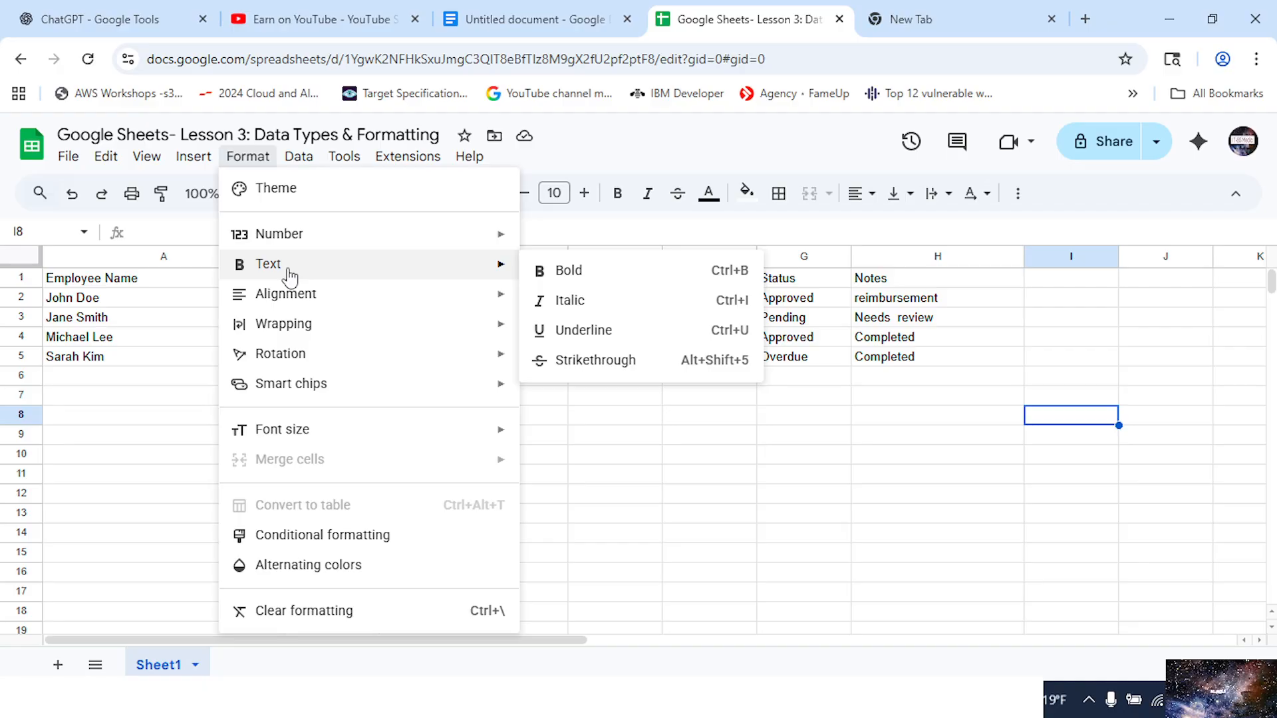
click(13, 277)
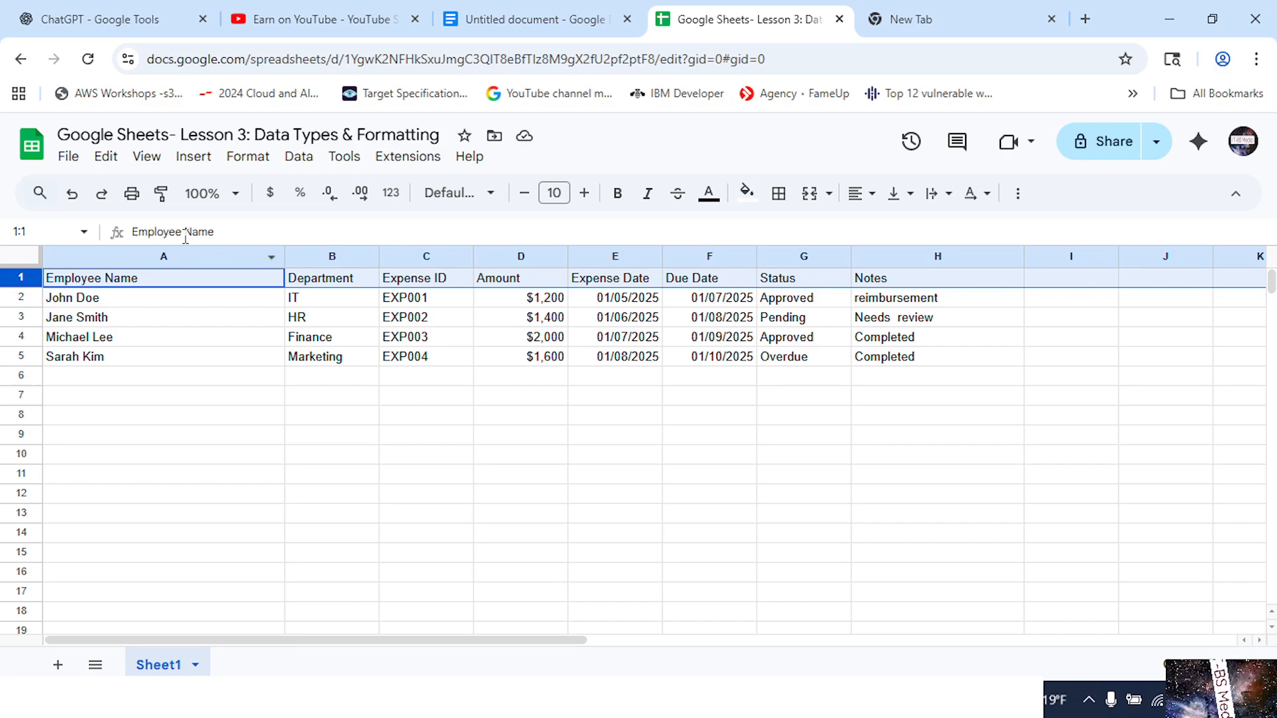
click(250, 160)
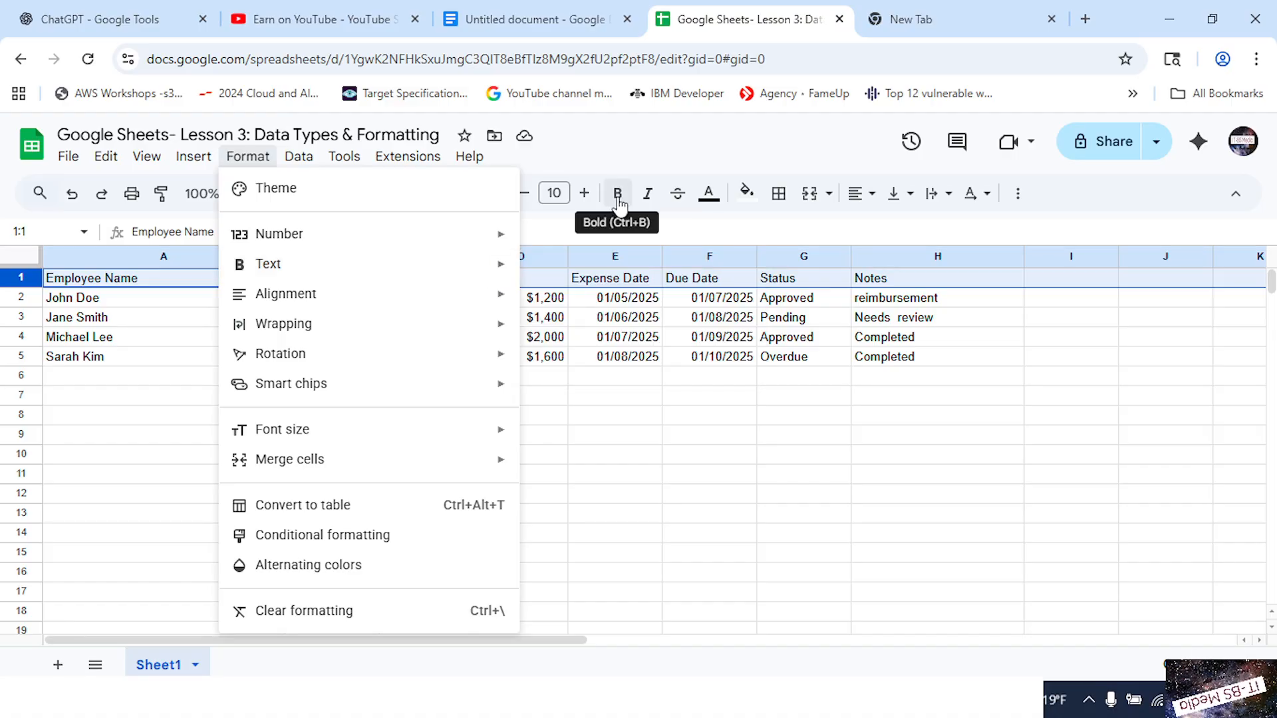
mouse_move(405, 277)
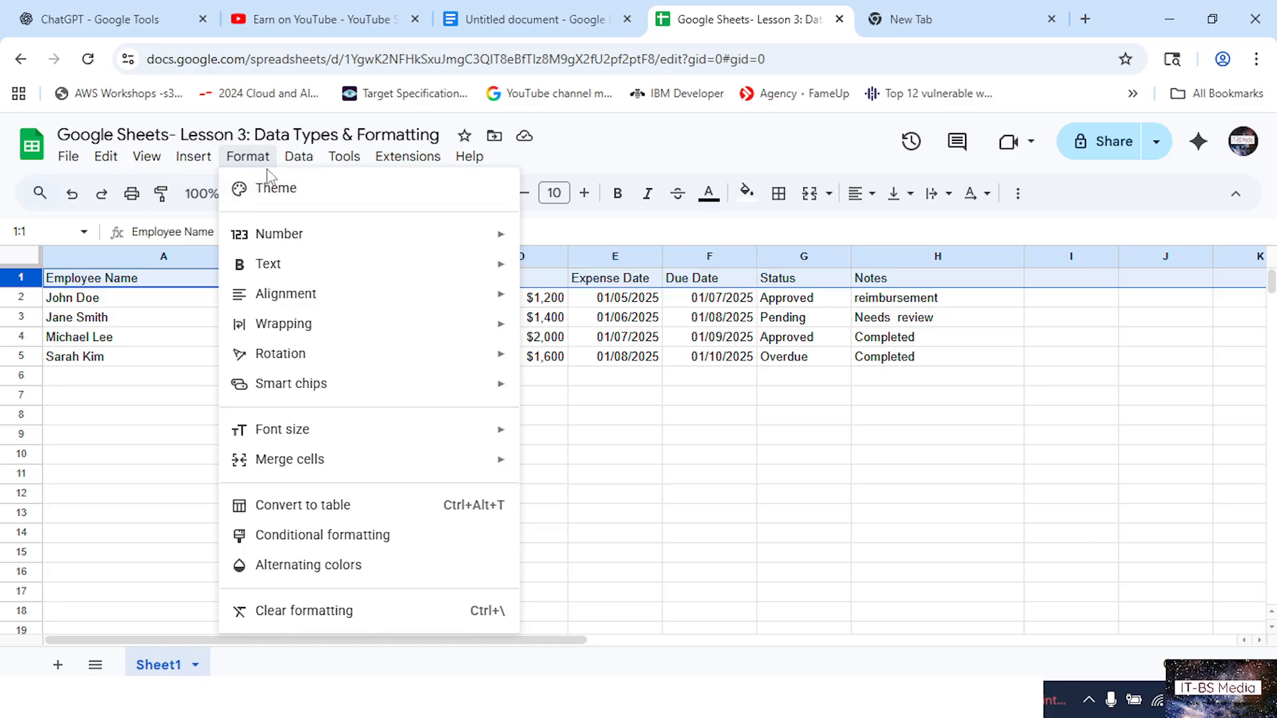
mouse_move(286, 171)
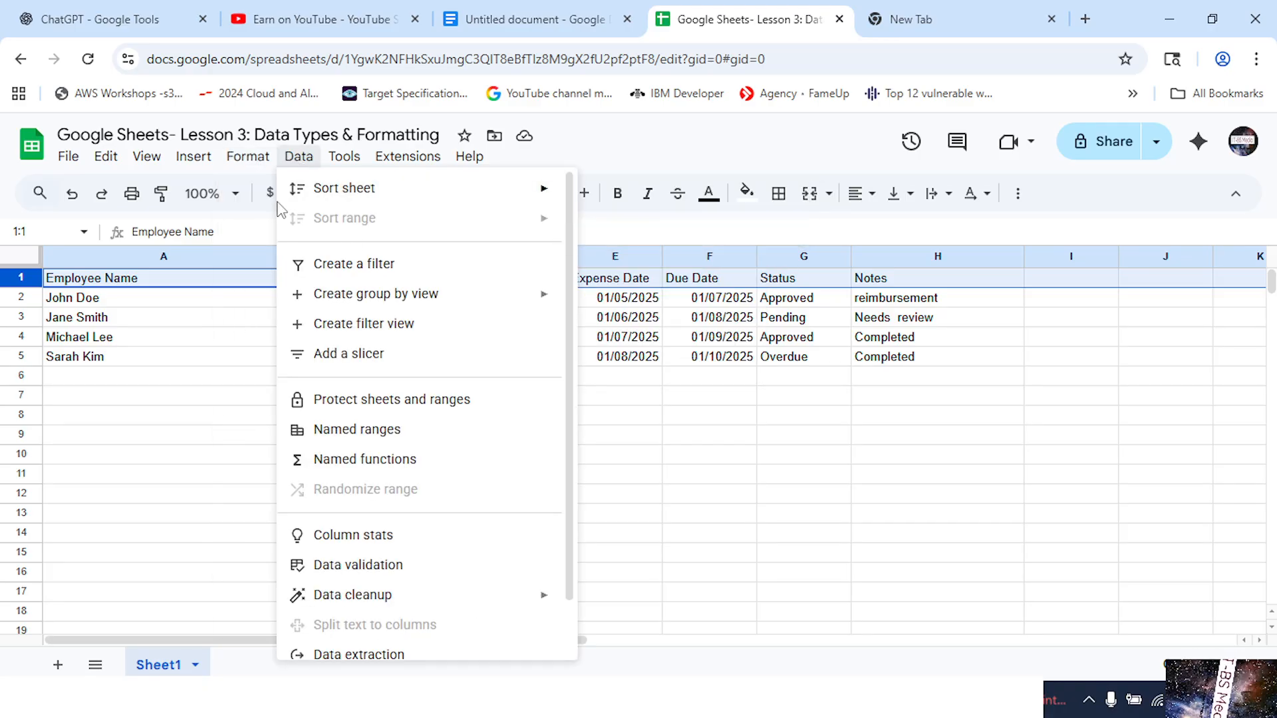
mouse_move(251, 162)
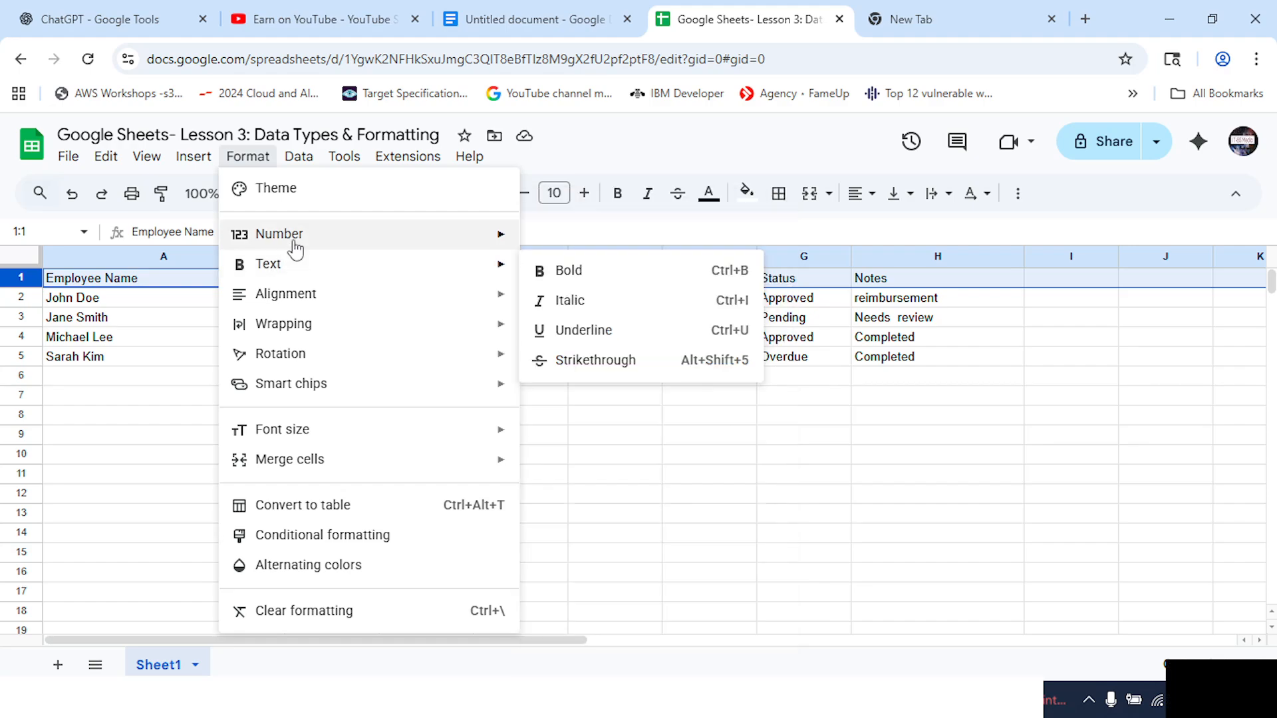
click(561, 273)
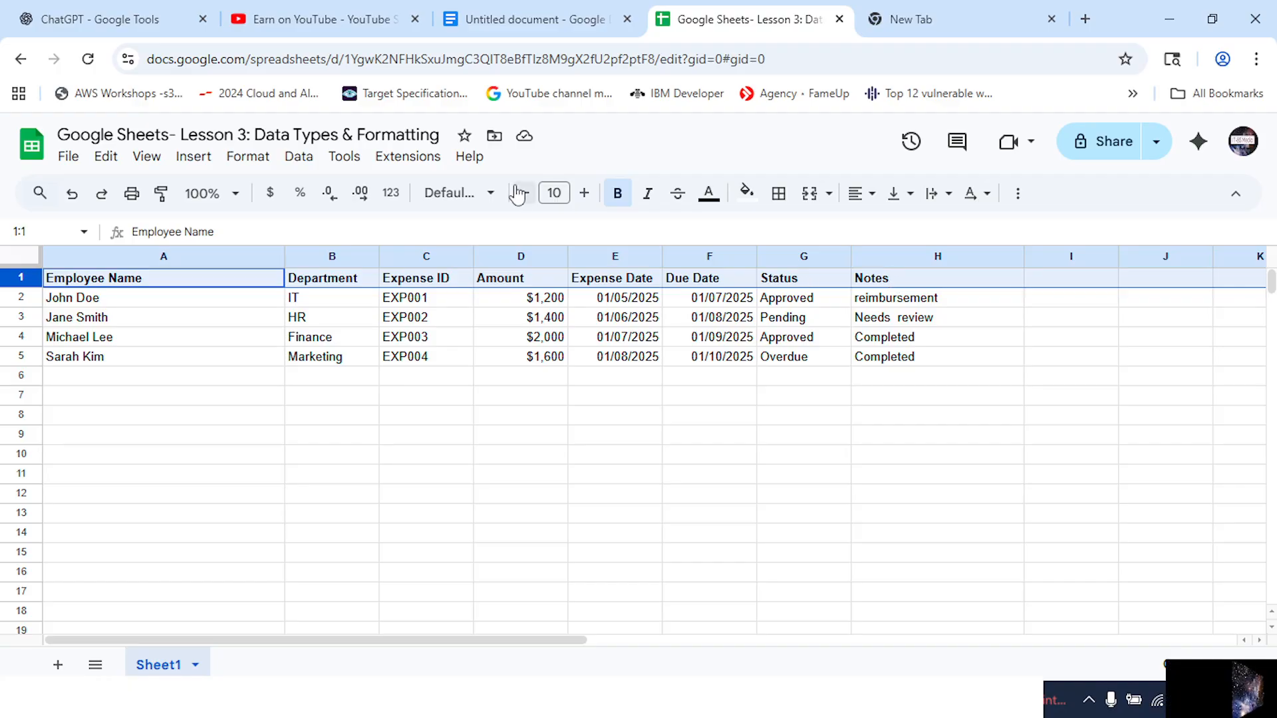
Review the full list of number formats available in the sheet, including the custom format options
click(250, 163)
mouse_move(359, 246)
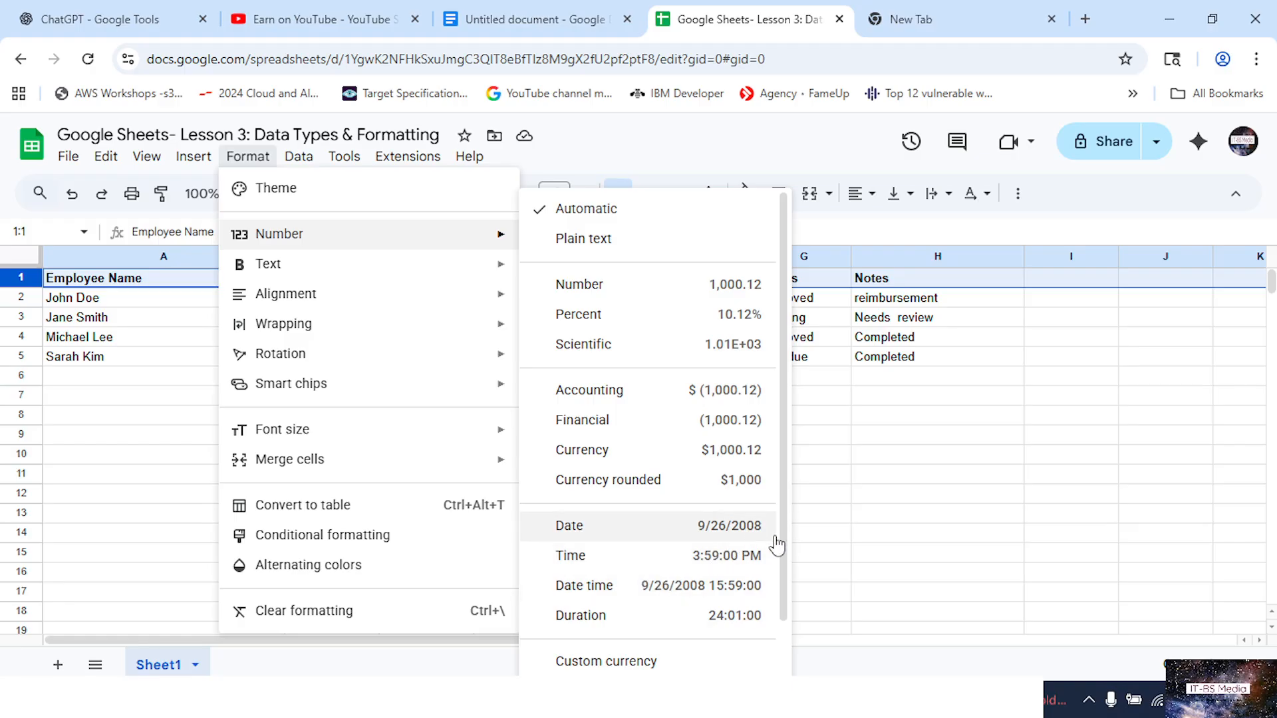
scroll(783, 570, down, 1)
drag(783, 571, 782, 630)
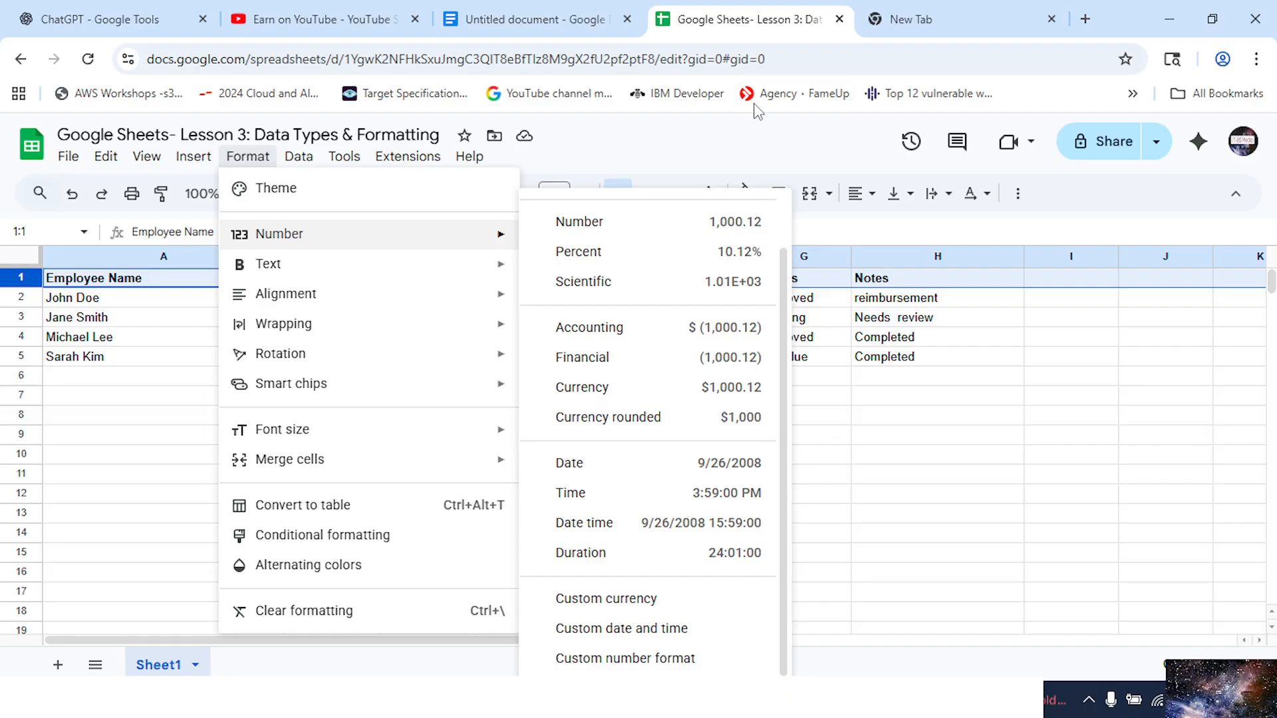
click(756, 146)
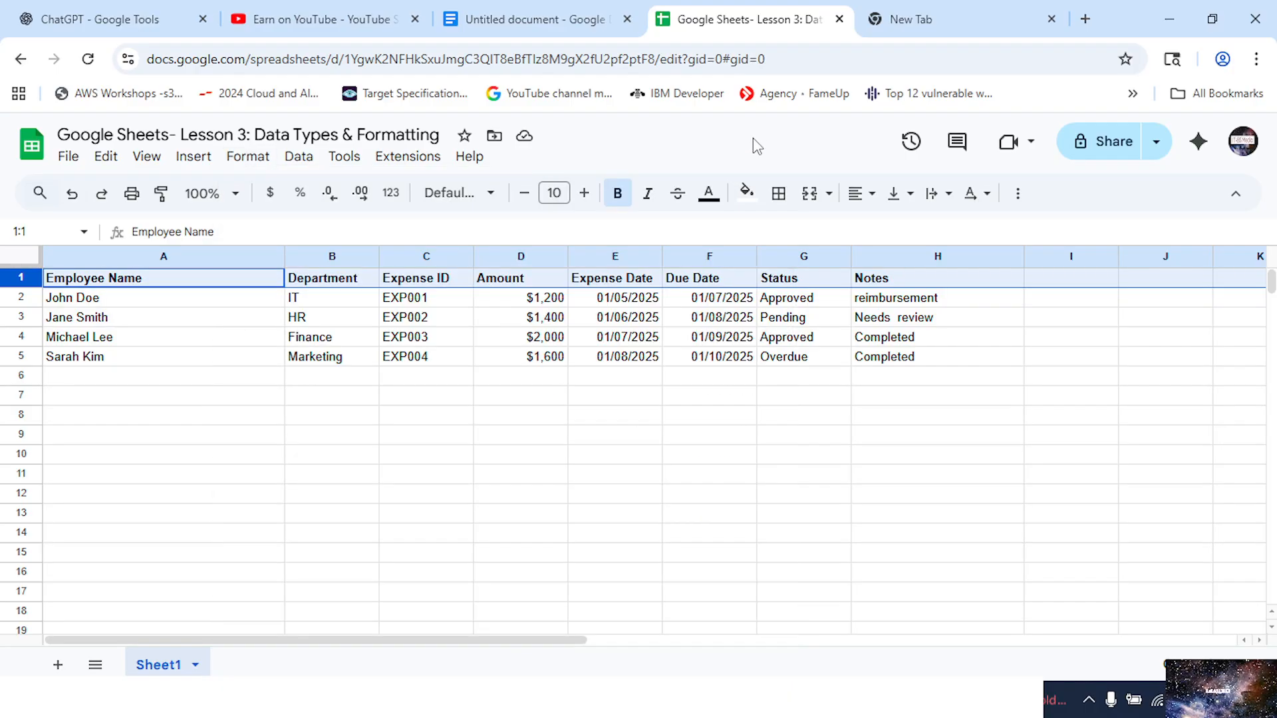
Examine the custom date and time formats offered for the Expense Date column, without applying any
click(623, 276)
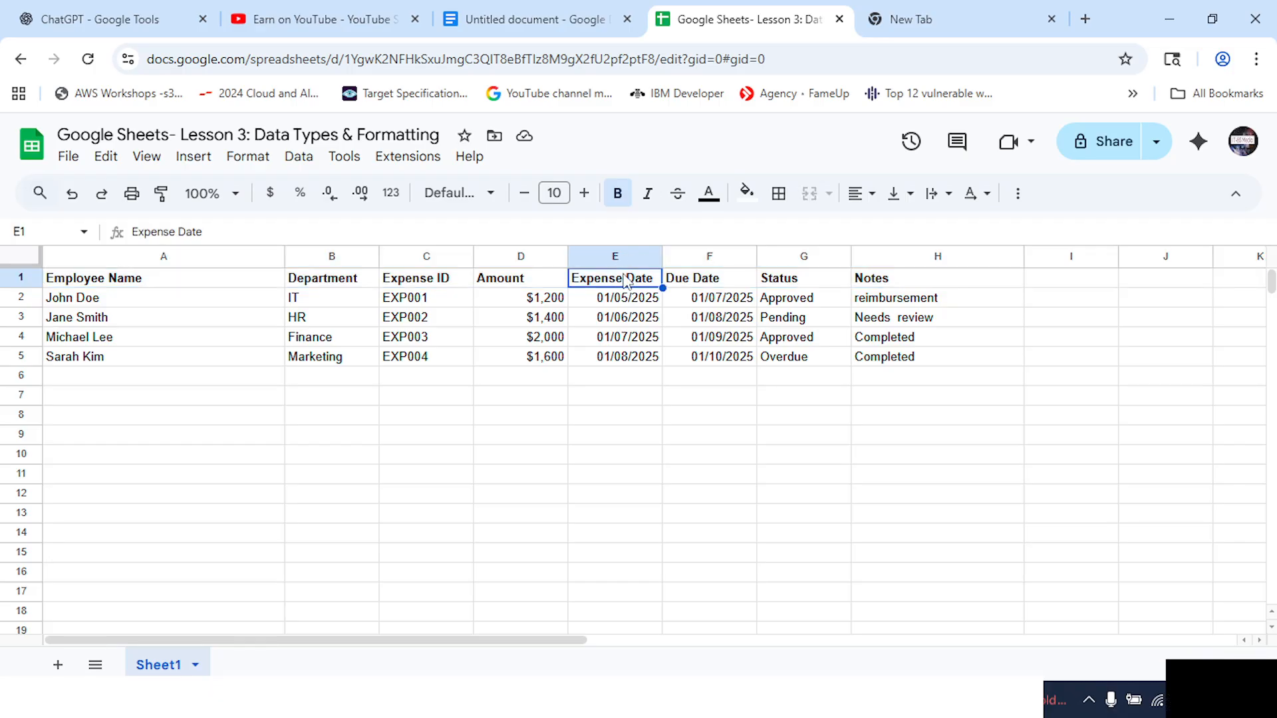
click(617, 257)
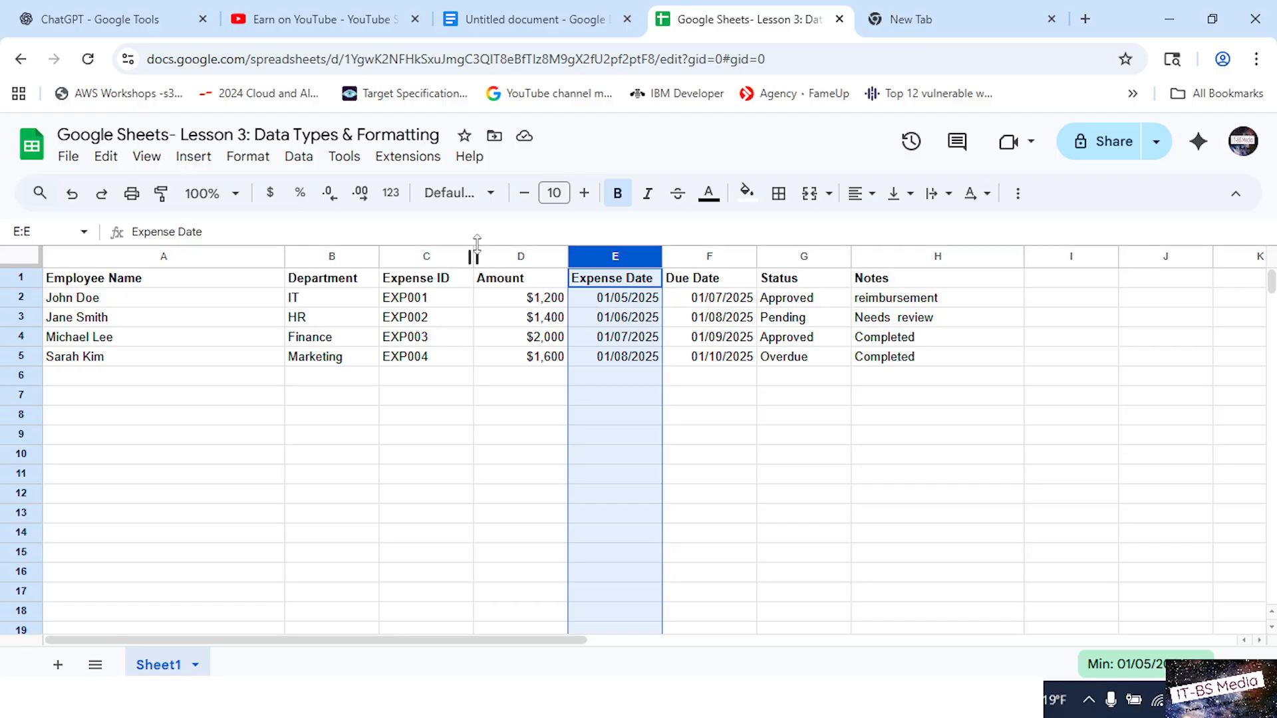
click(249, 157)
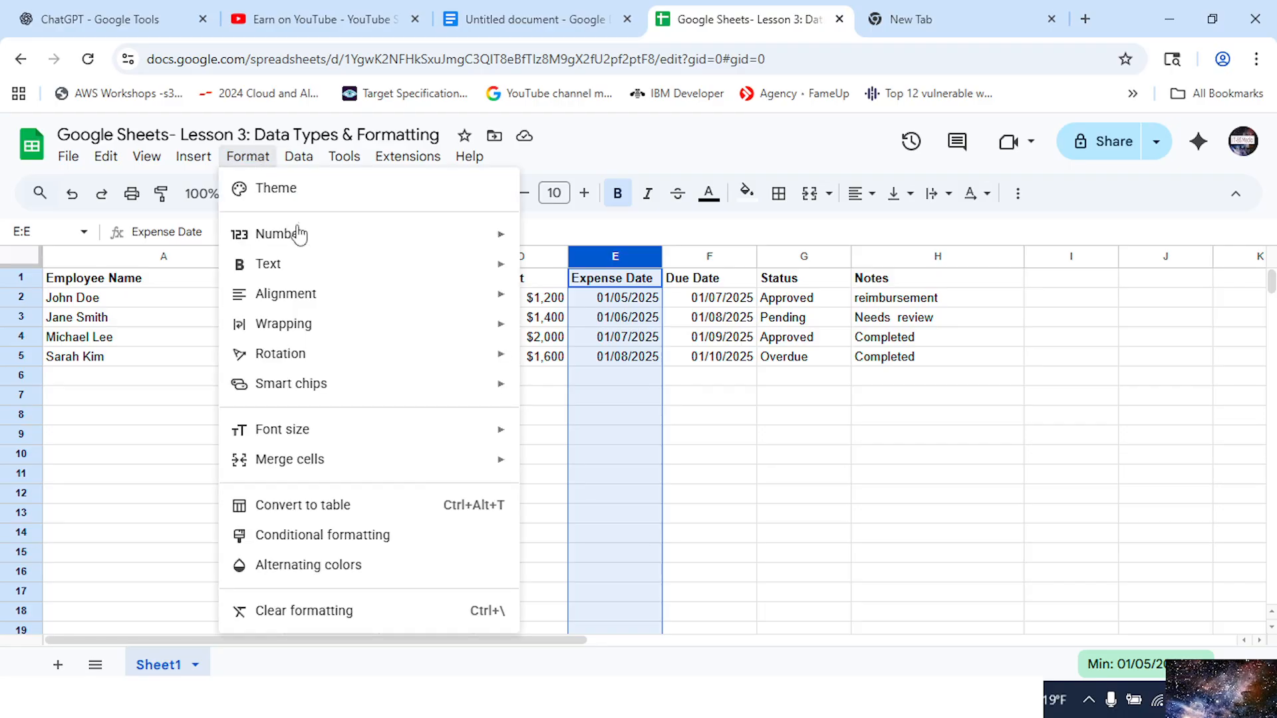
mouse_move(334, 246)
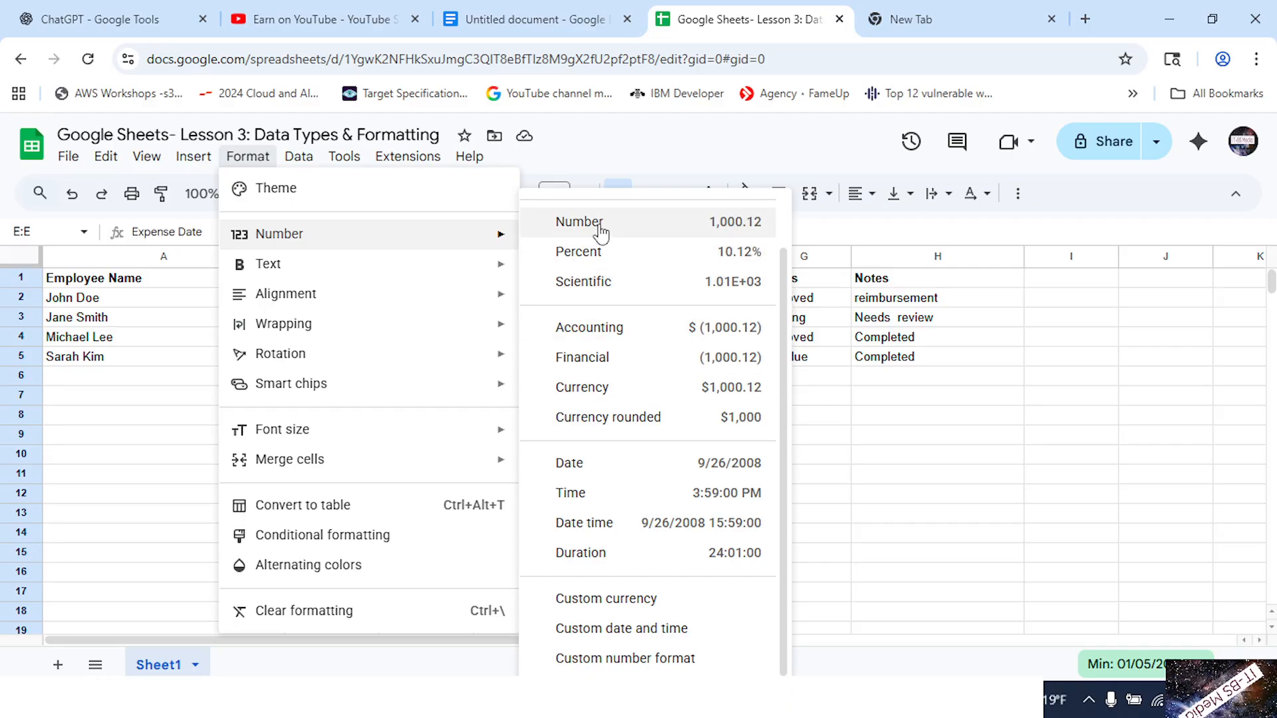
click(300, 163)
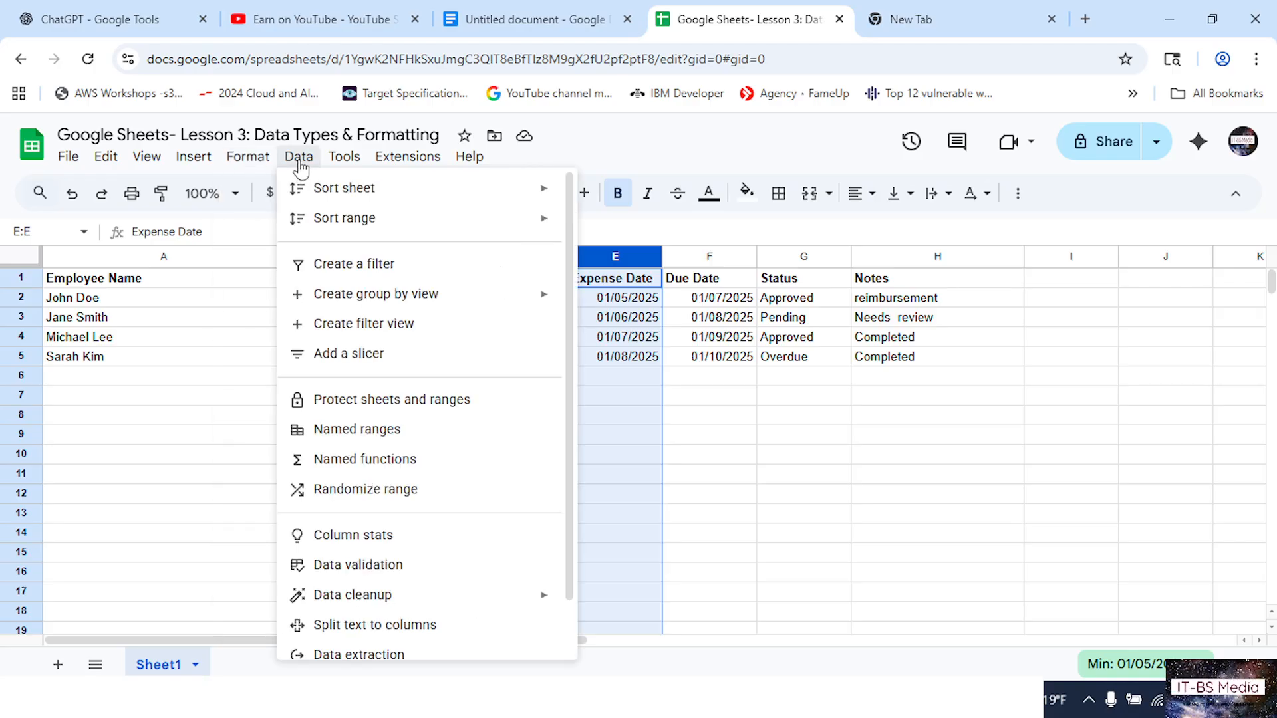
mouse_move(257, 163)
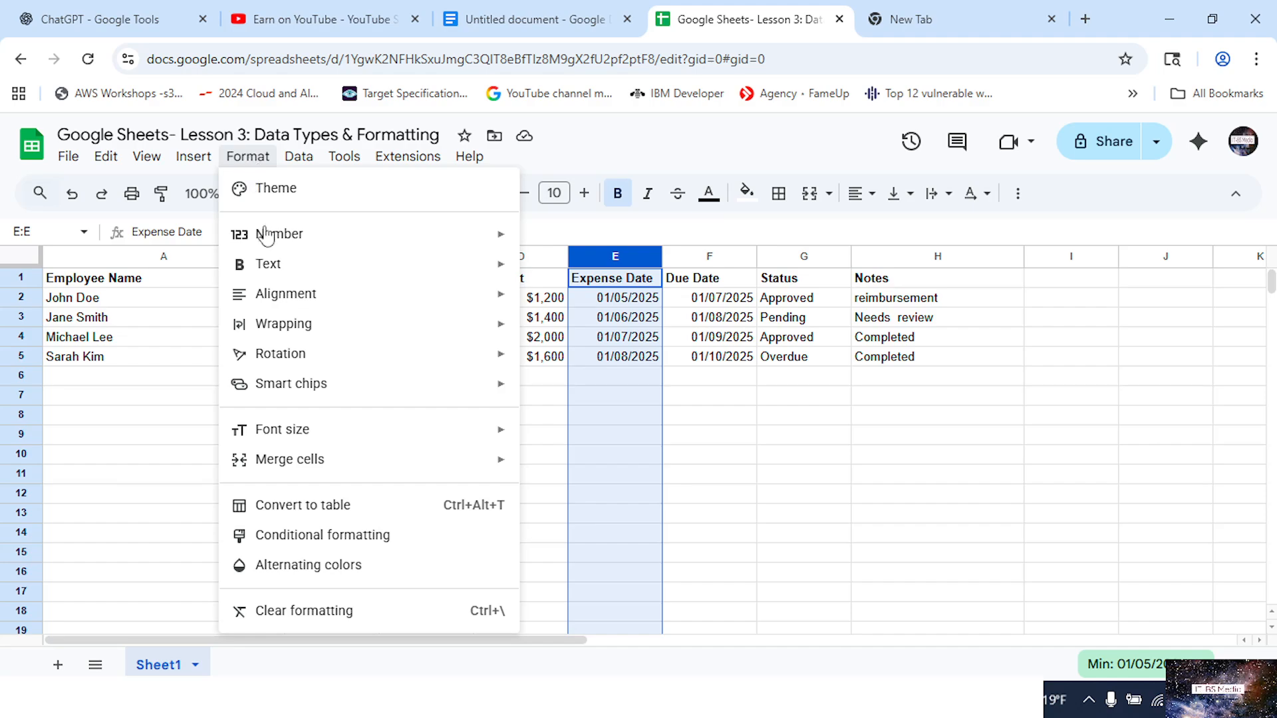
mouse_move(271, 243)
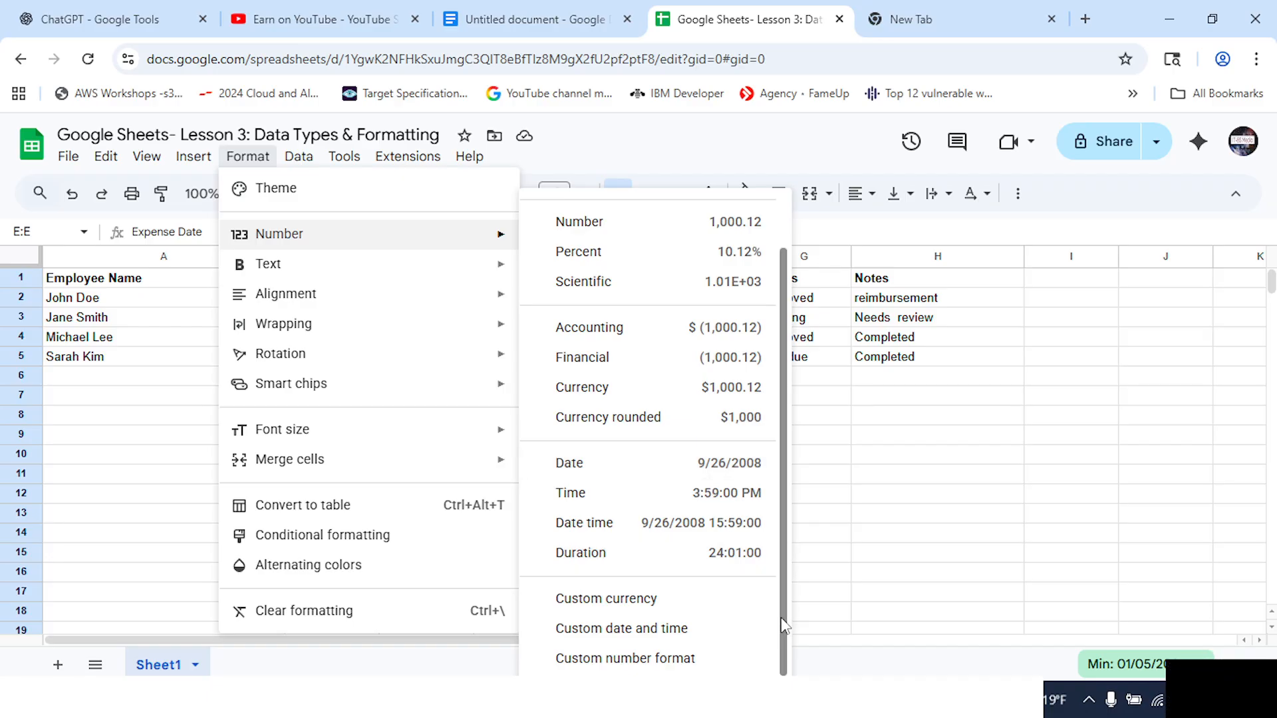
click(616, 629)
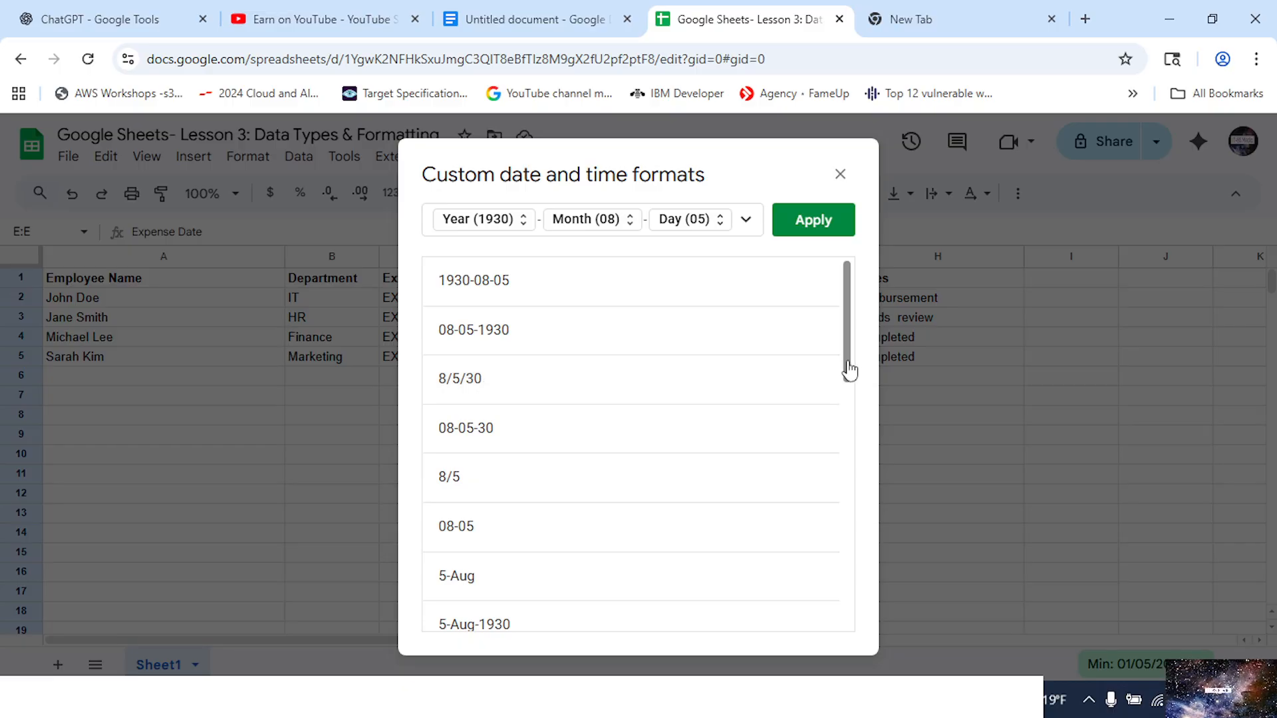
drag(847, 368, 761, 387)
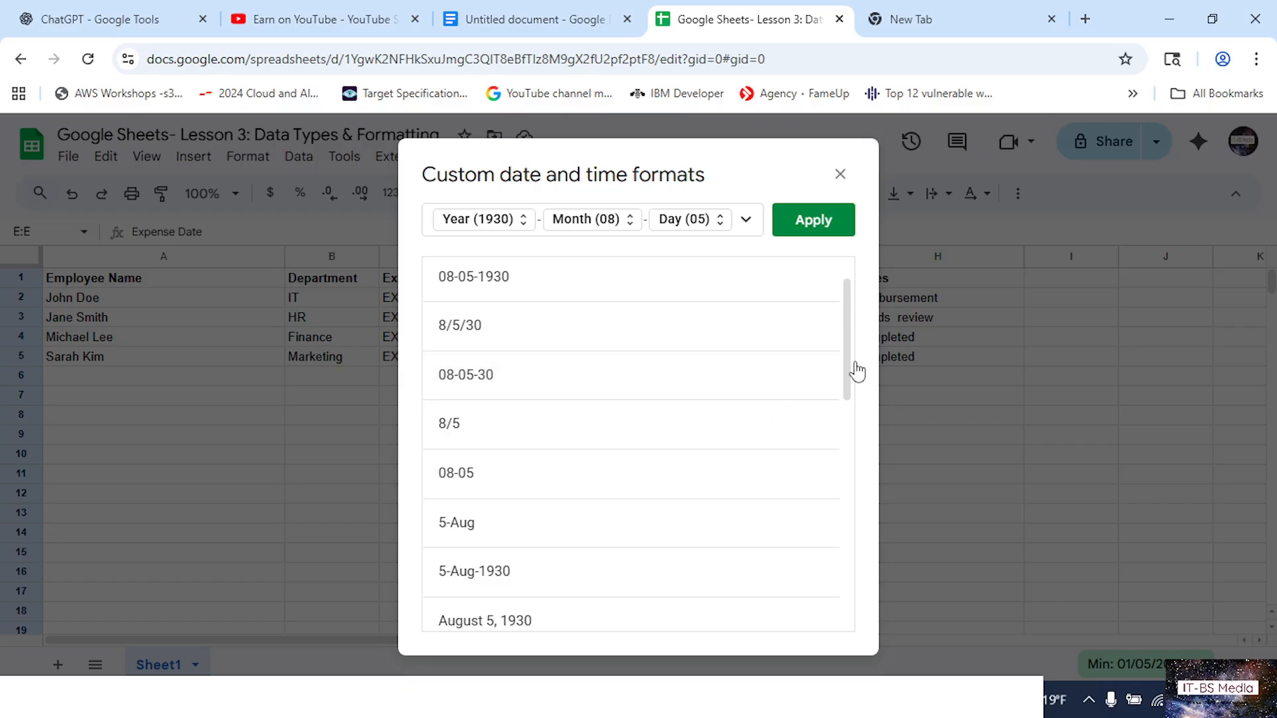
drag(847, 373, 836, 442)
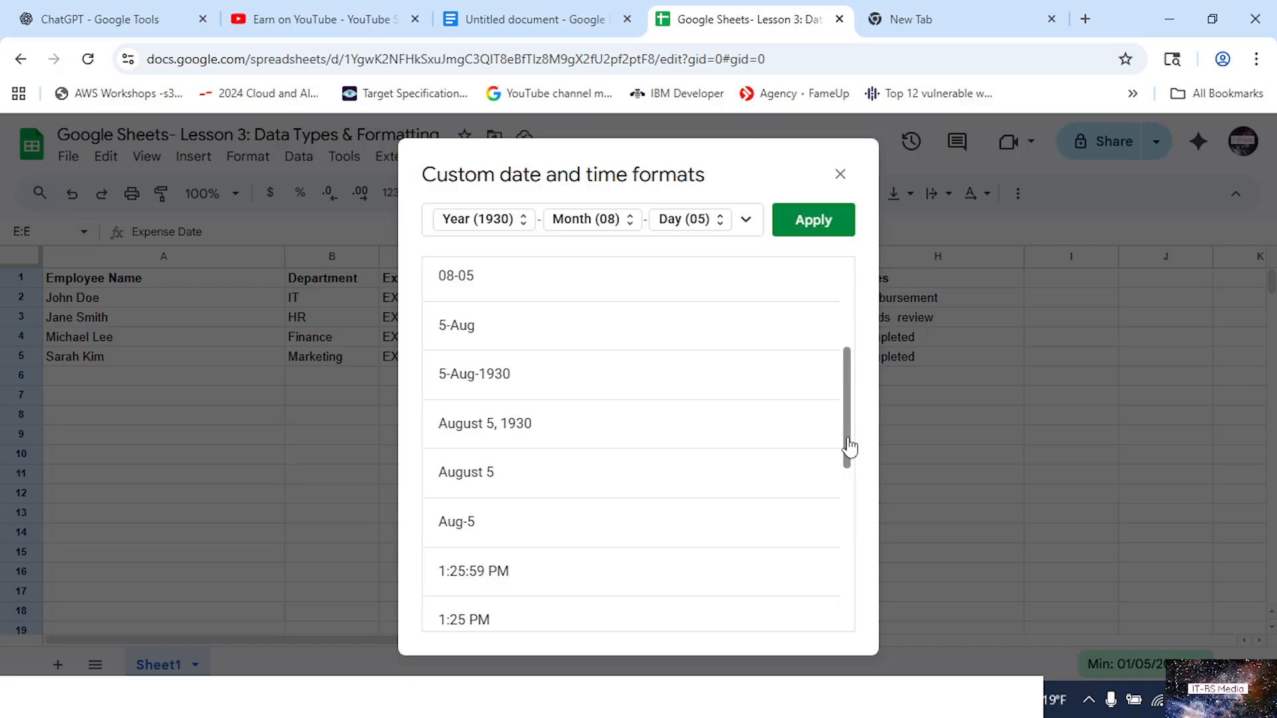
drag(846, 450, 851, 622)
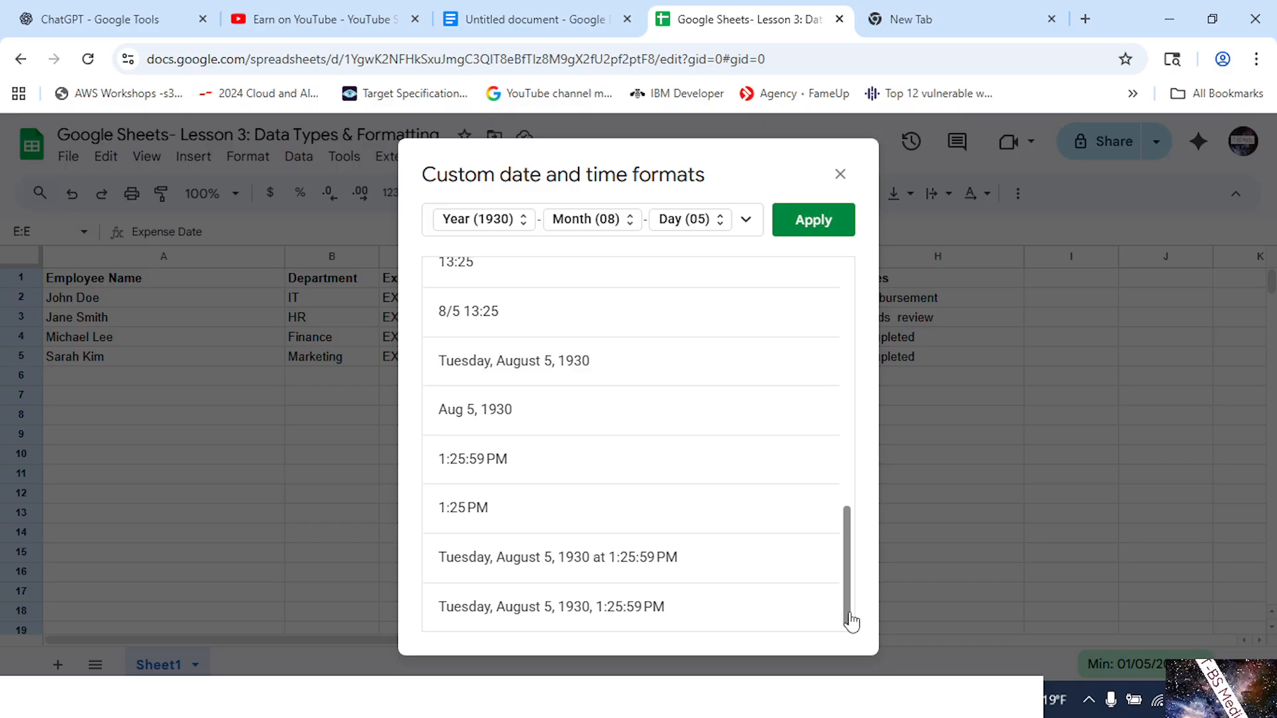
click(840, 175)
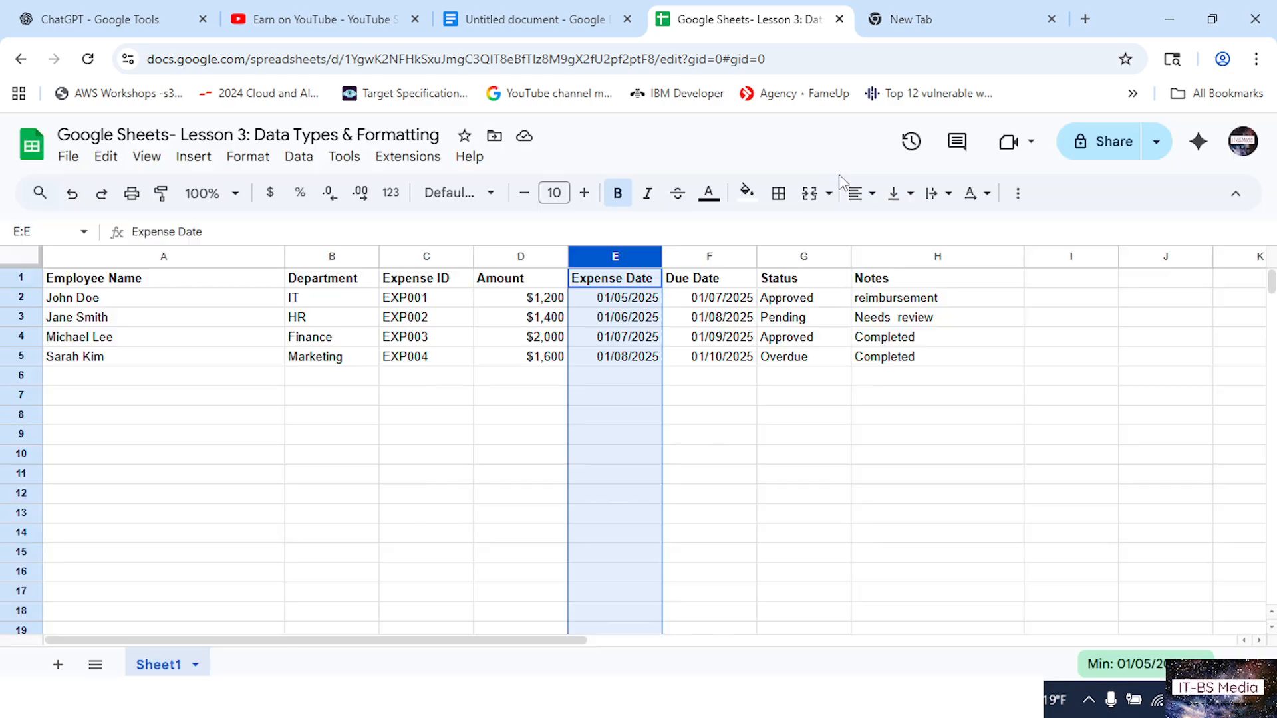
click(644, 418)
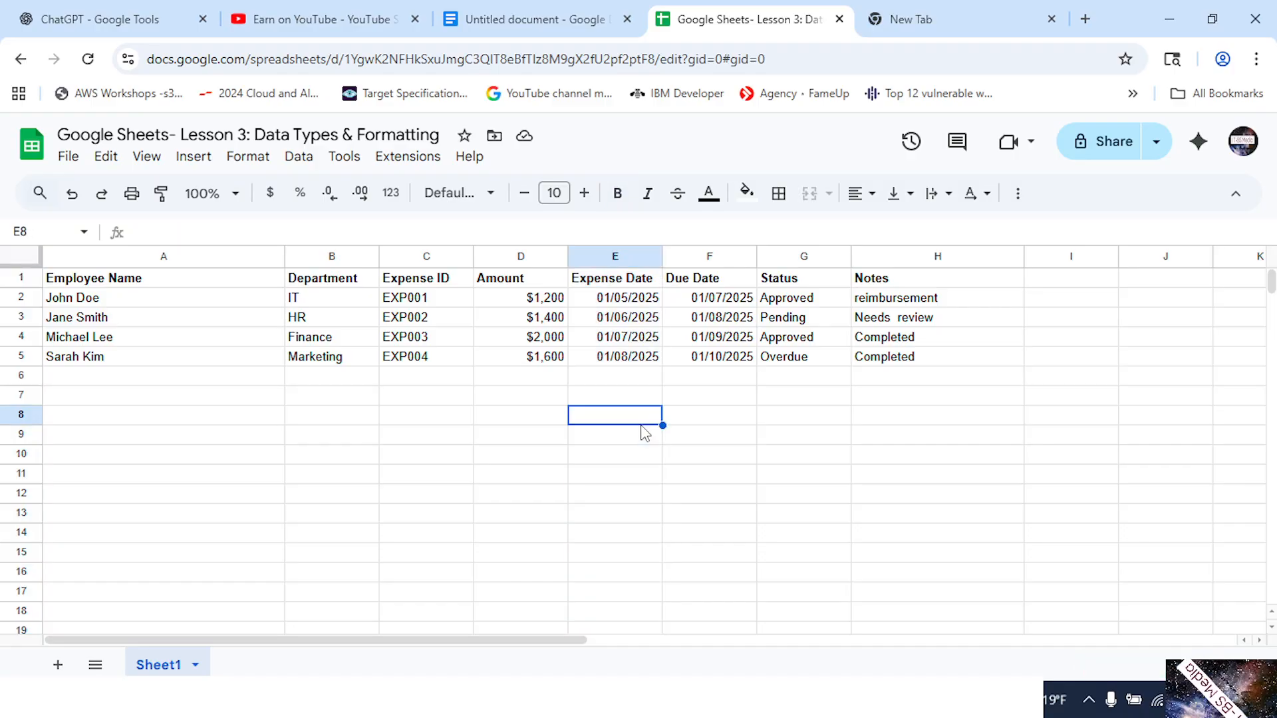
Apply the custom year-month-day date format 1930-08-05 to the first expense date in cell E2
click(635, 300)
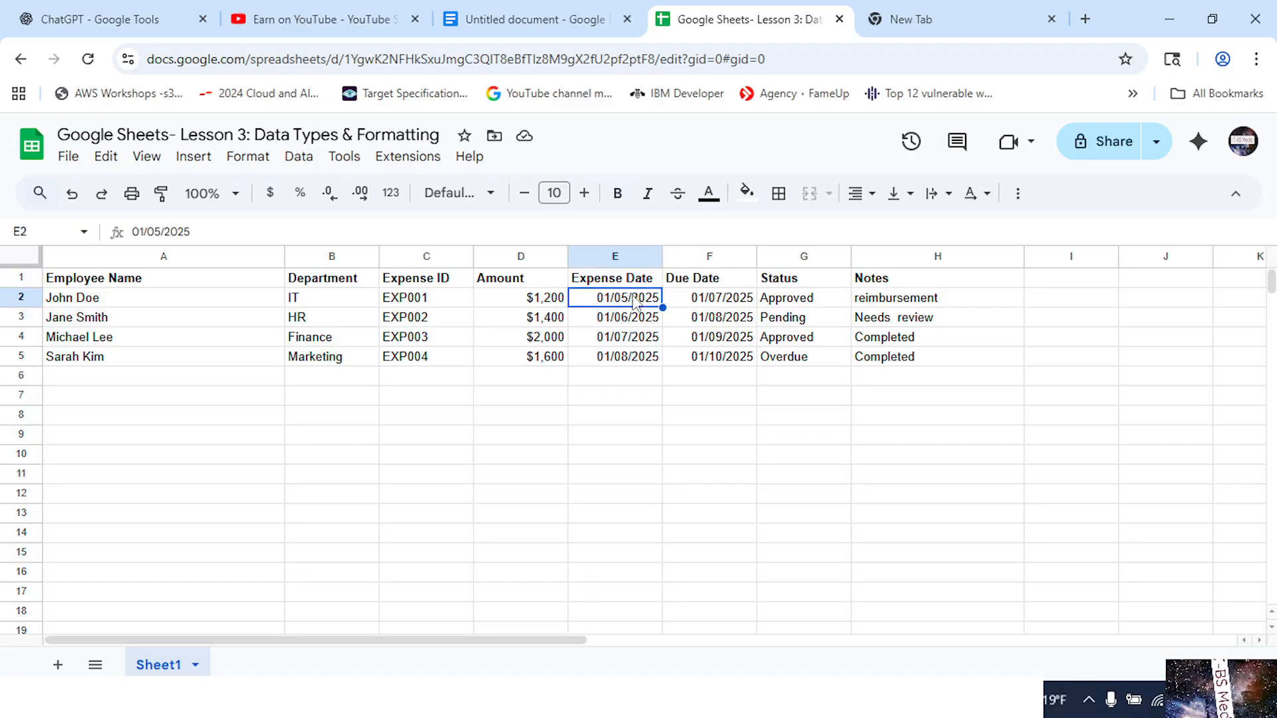
click(262, 166)
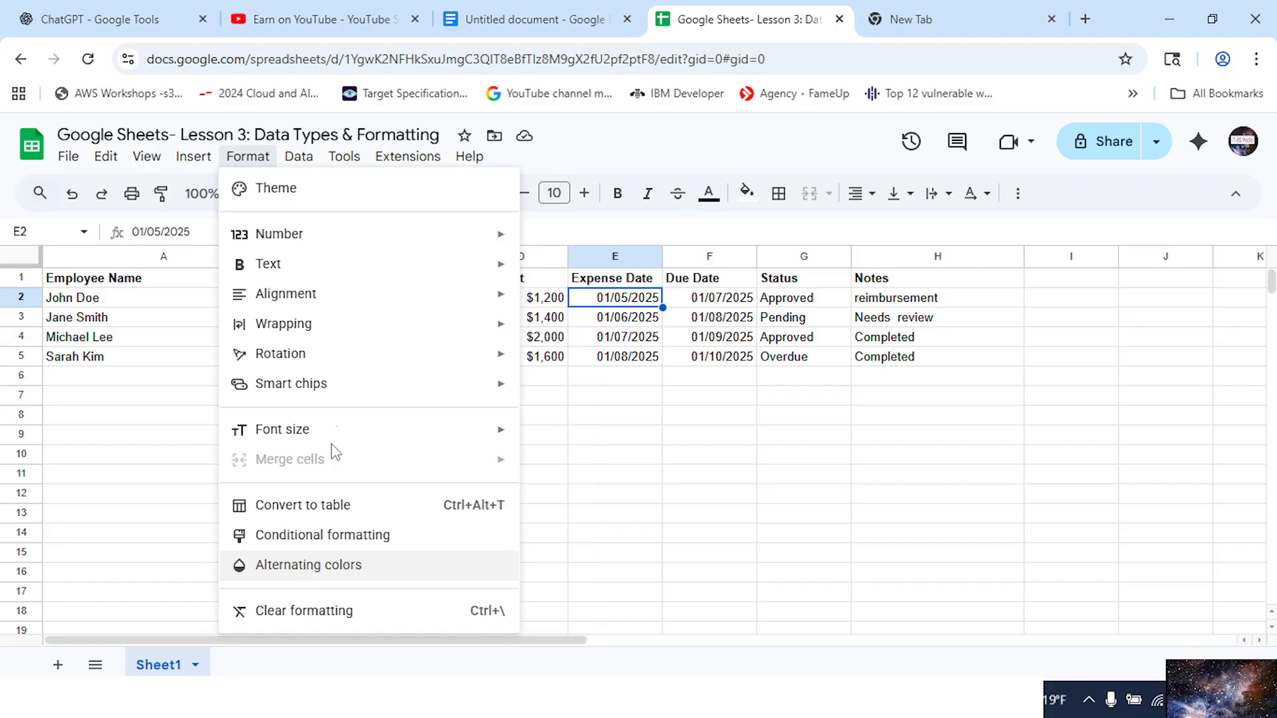
mouse_move(489, 241)
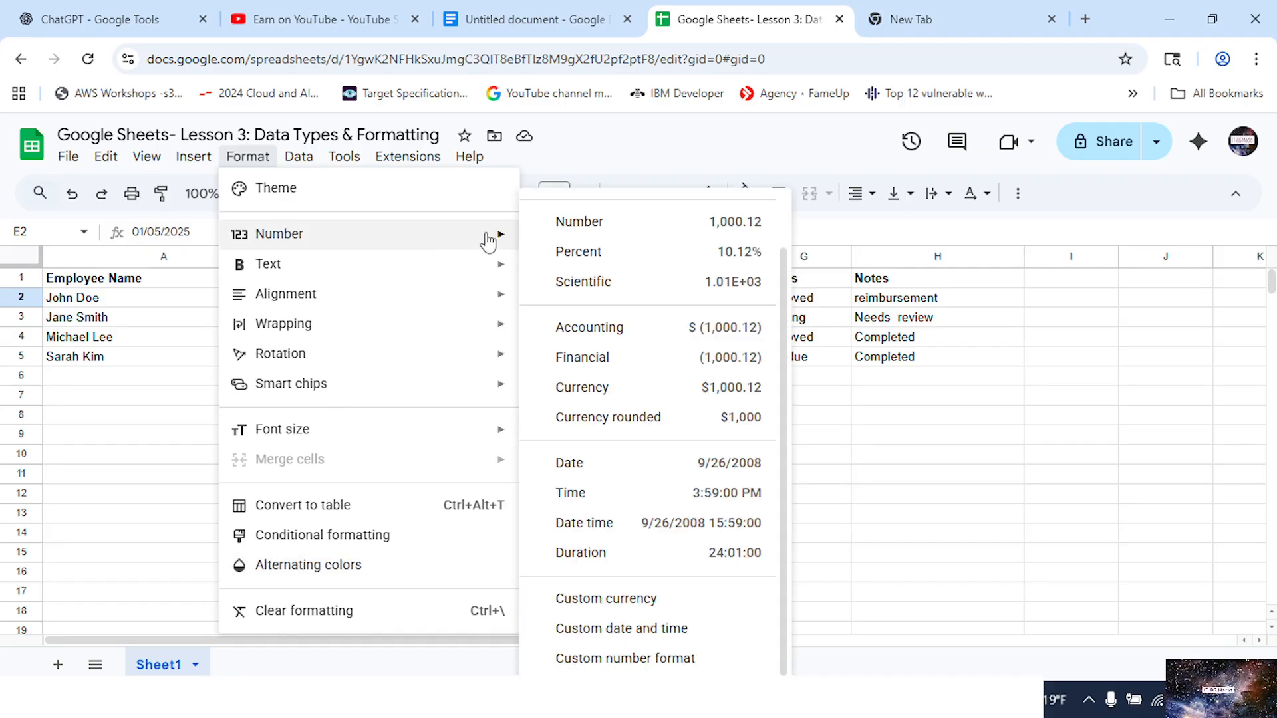
click(641, 637)
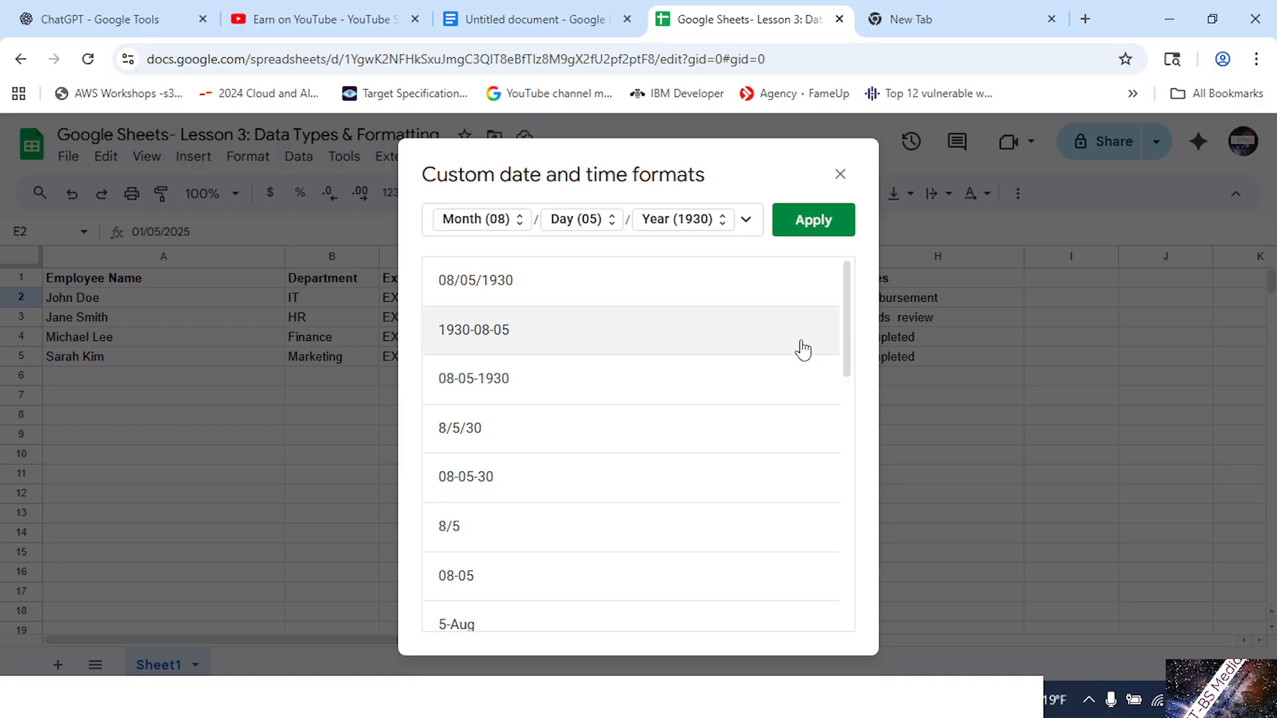
click(484, 342)
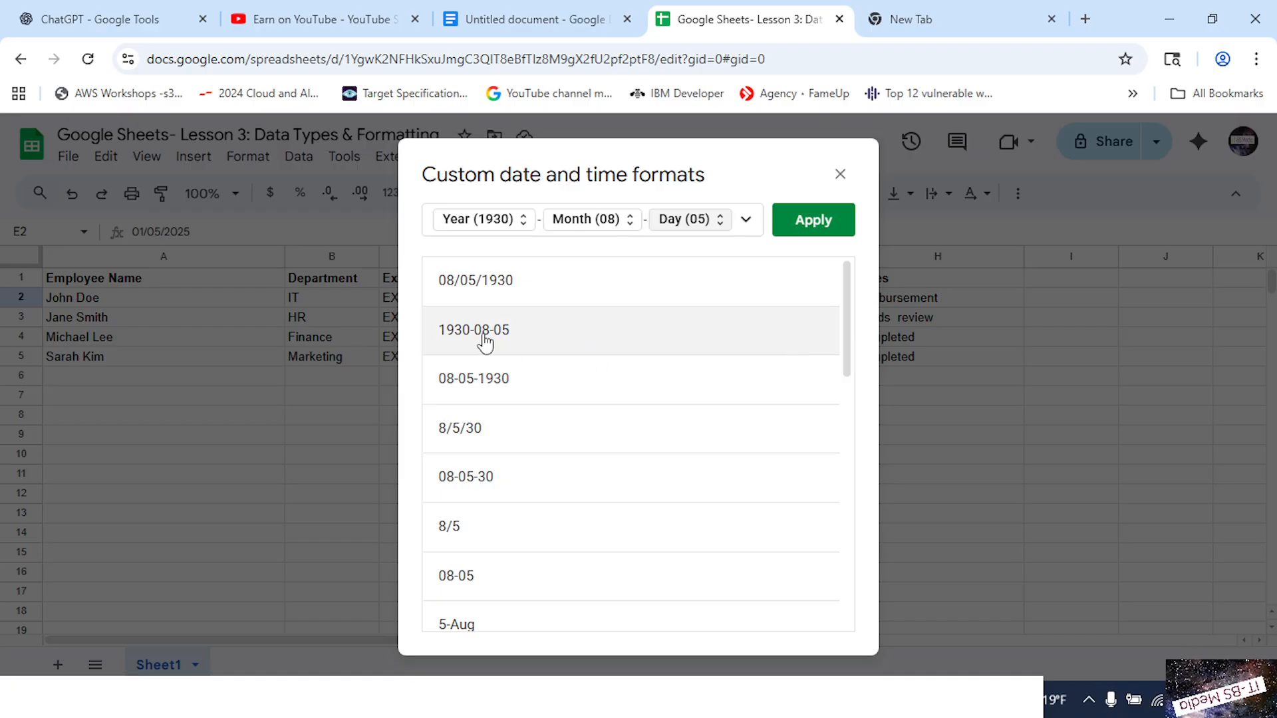
click(814, 228)
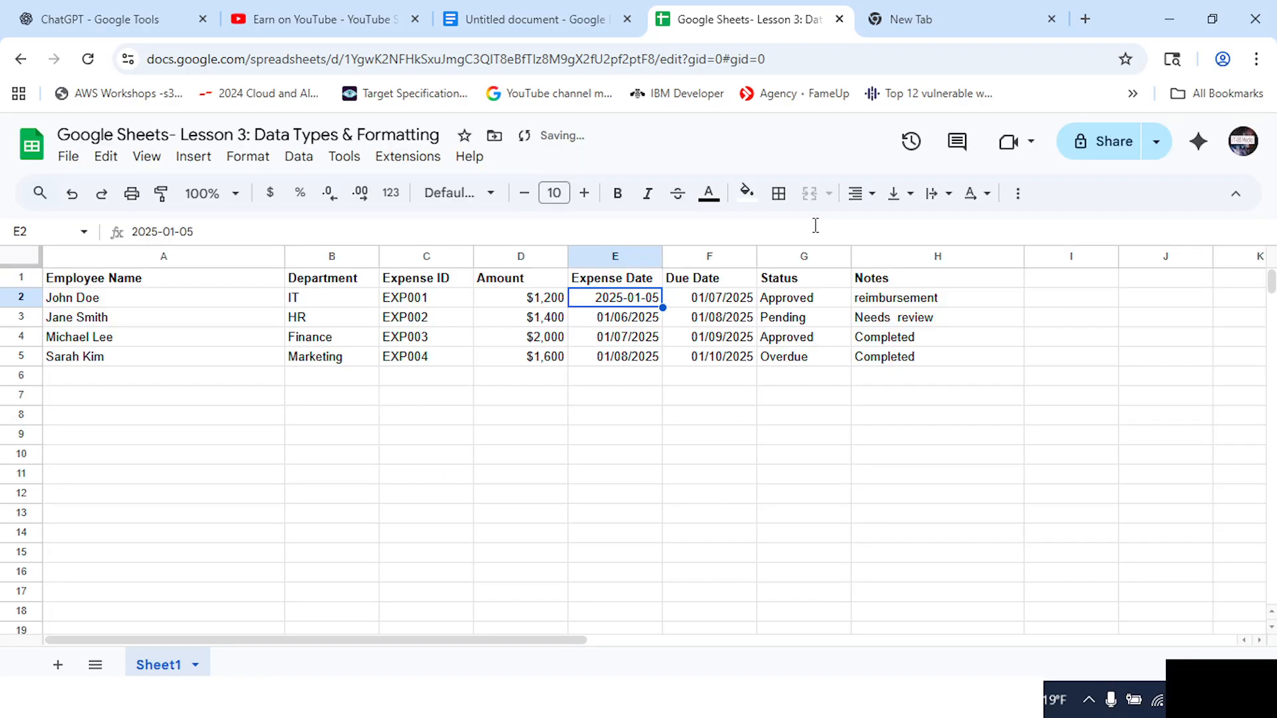
click(644, 434)
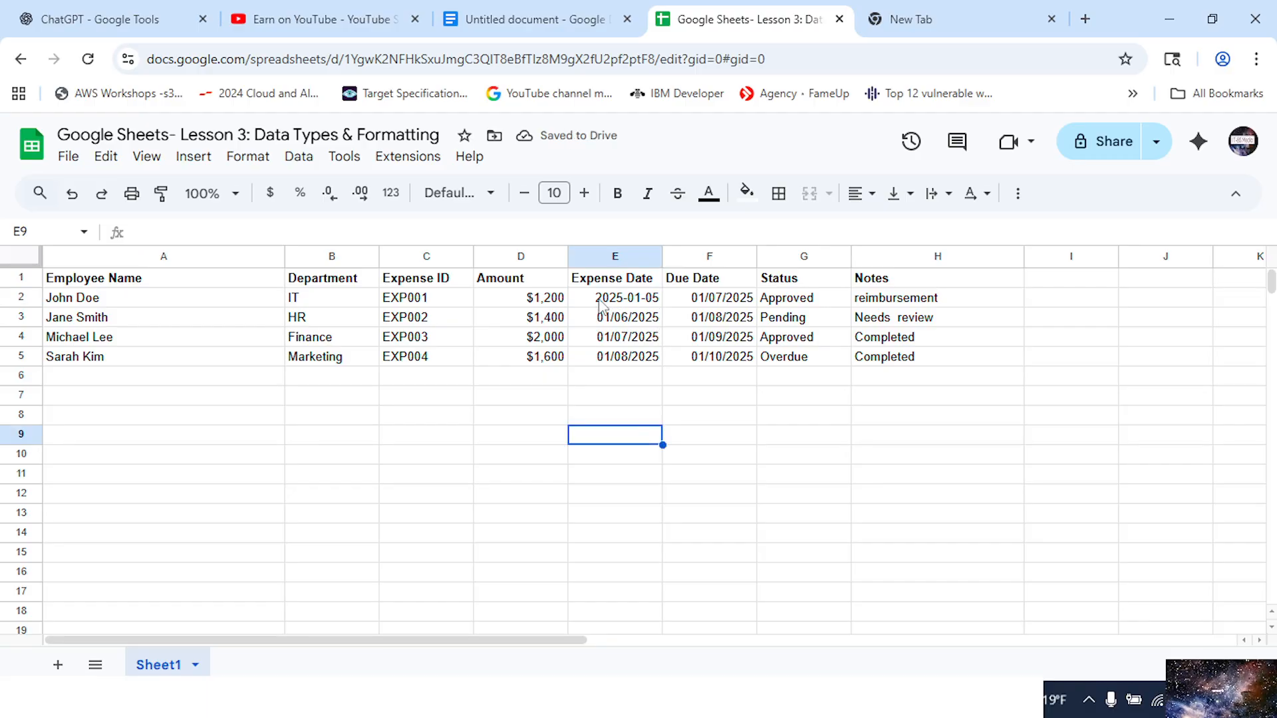
Apply the custom year-month-day date format 1930-08-05 to the entire Expense Date column E
click(618, 300)
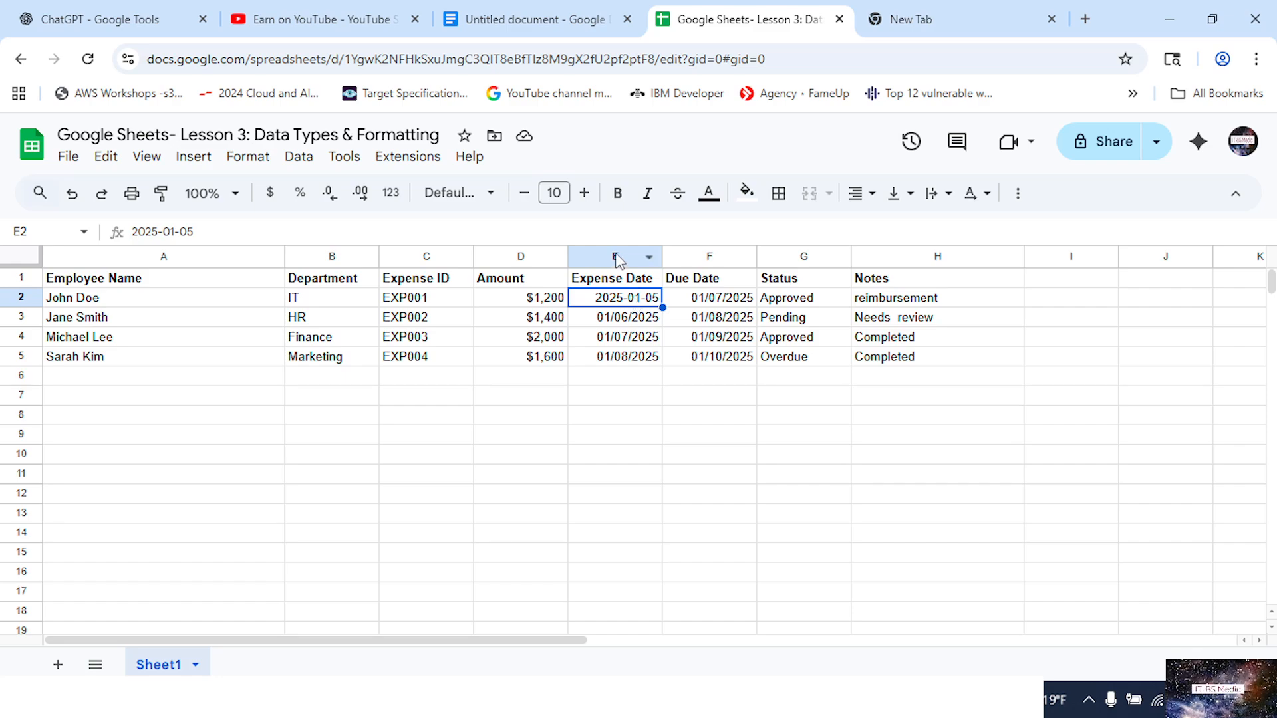
click(616, 257)
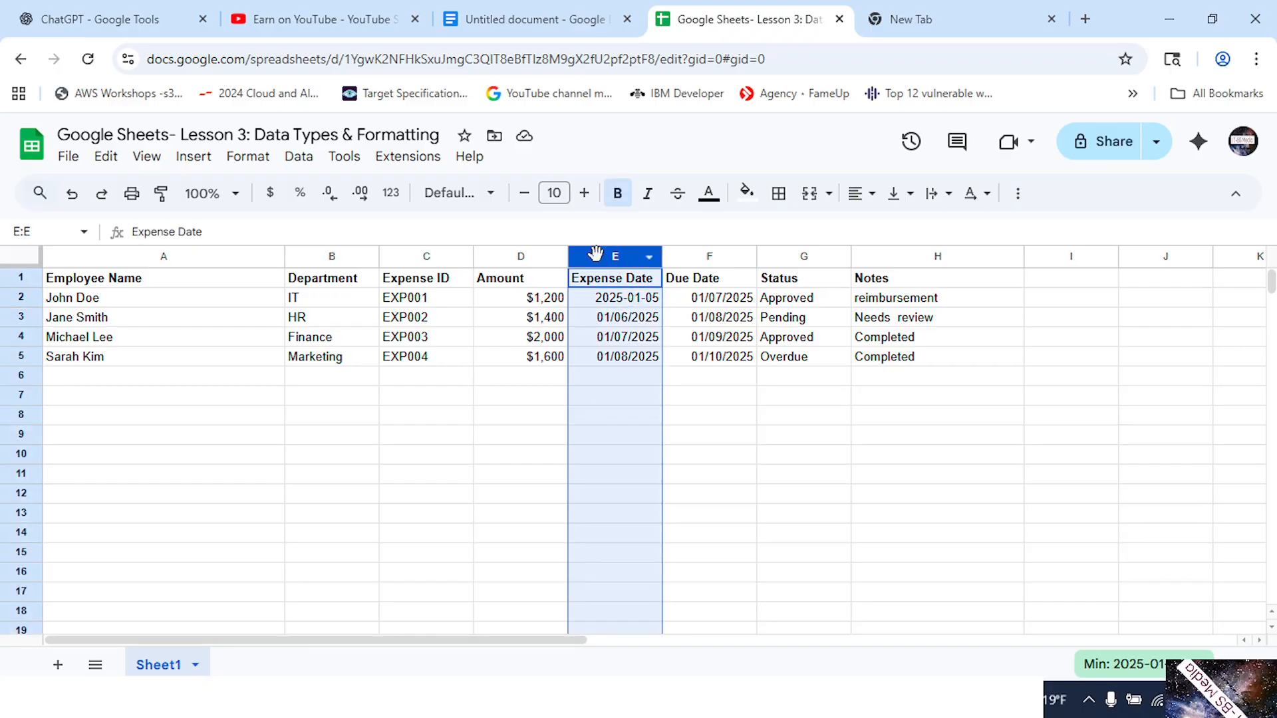
click(250, 158)
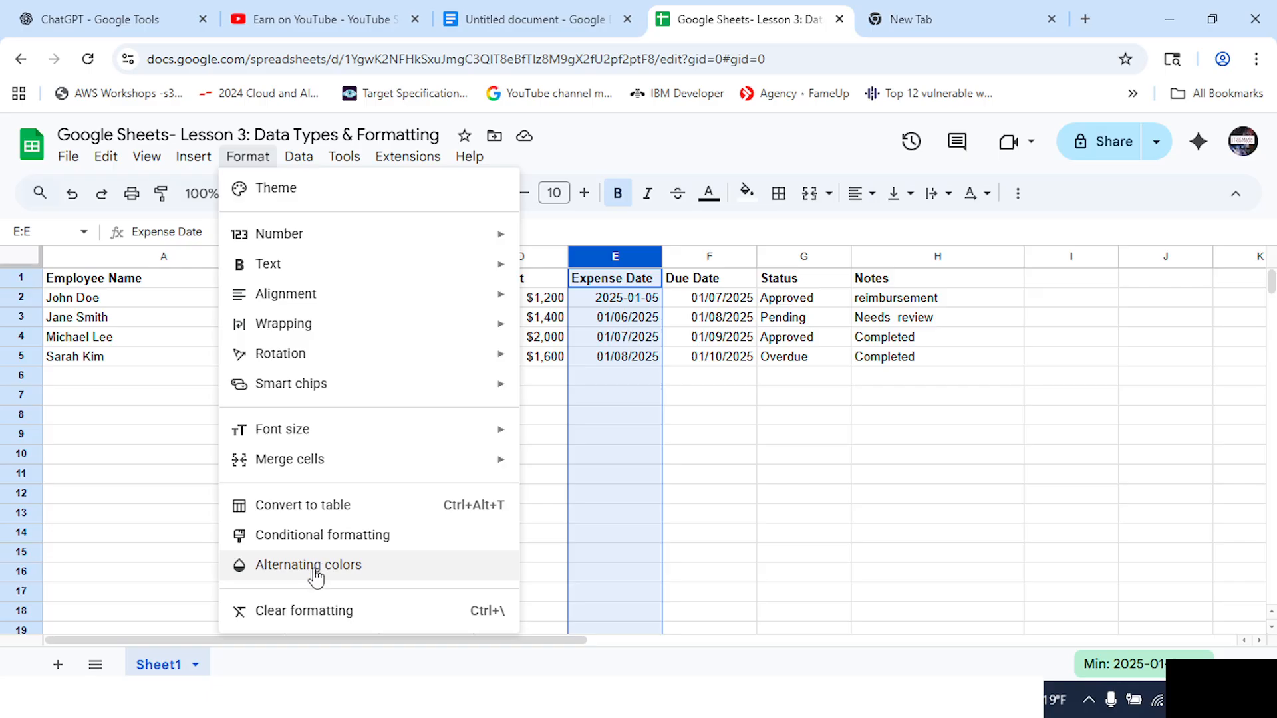
mouse_move(459, 245)
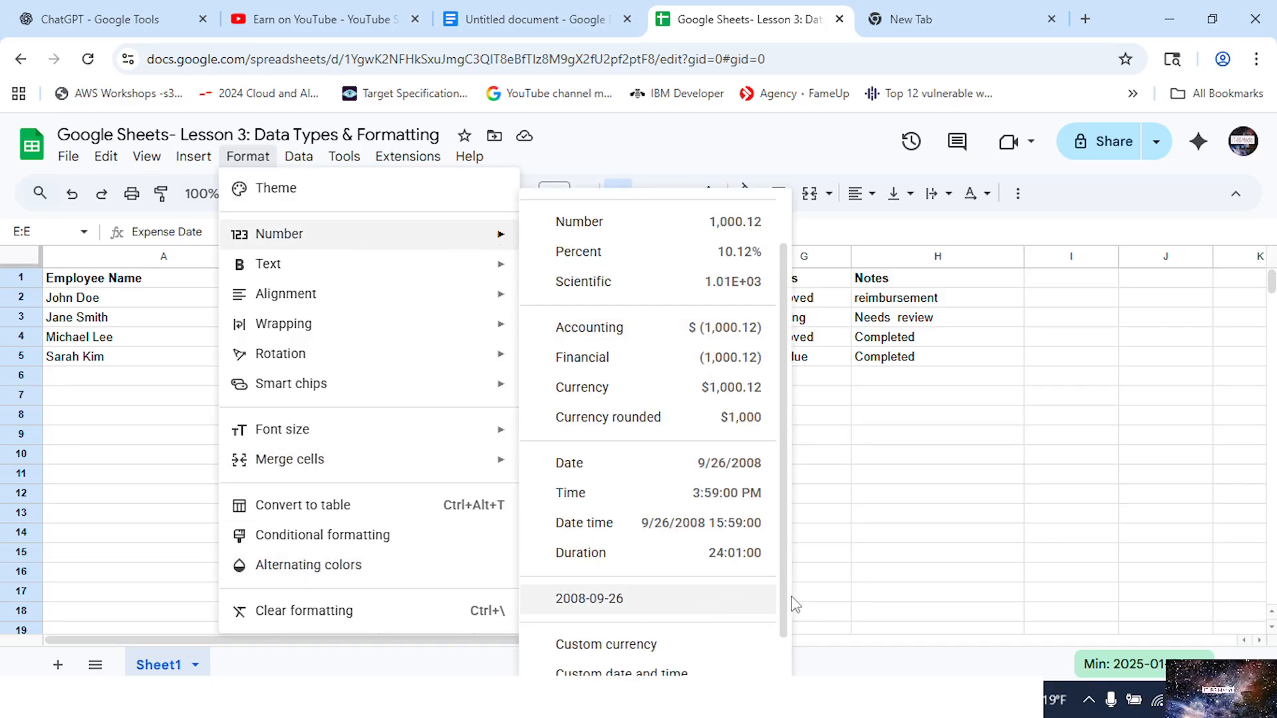
scroll(776, 635, down, 2)
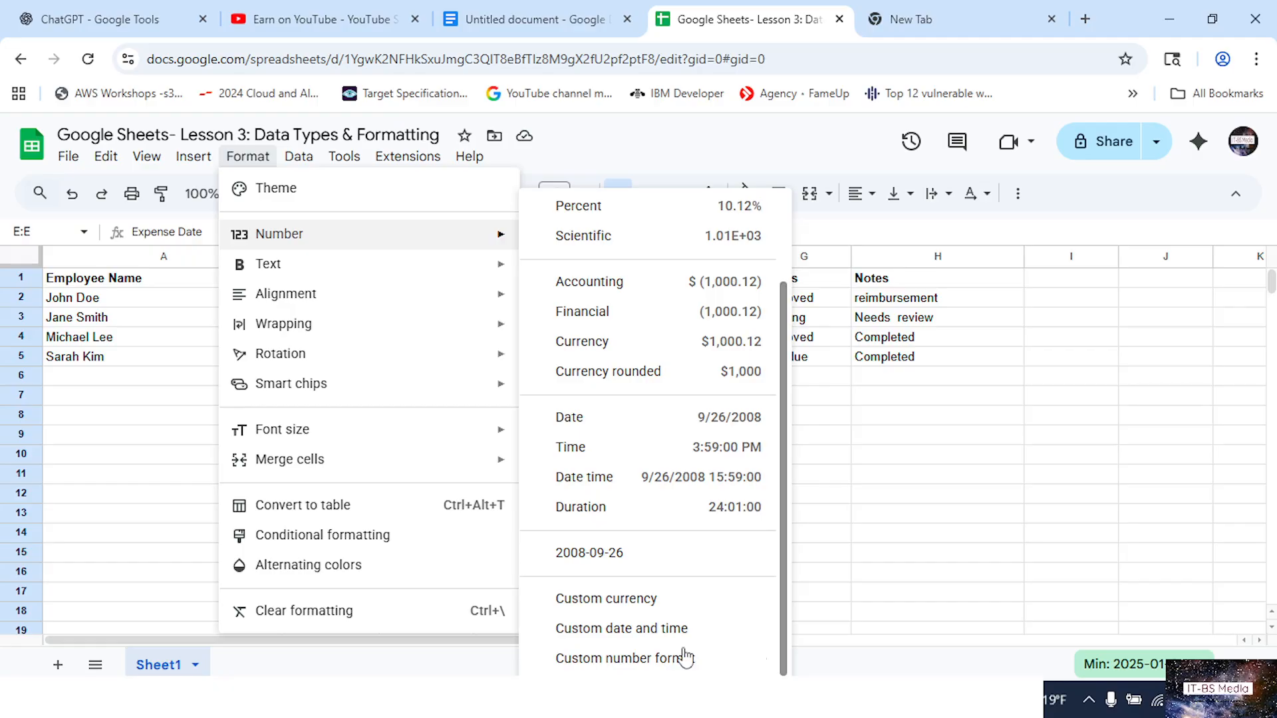
click(633, 640)
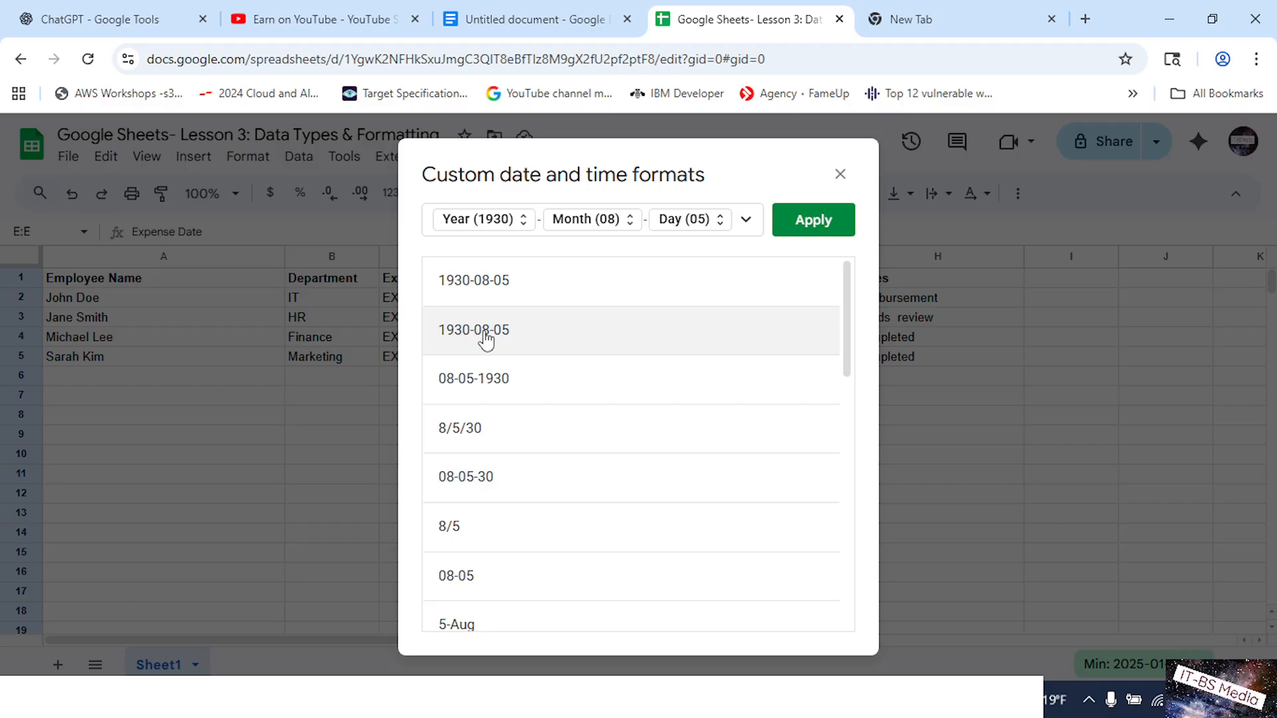
click(817, 221)
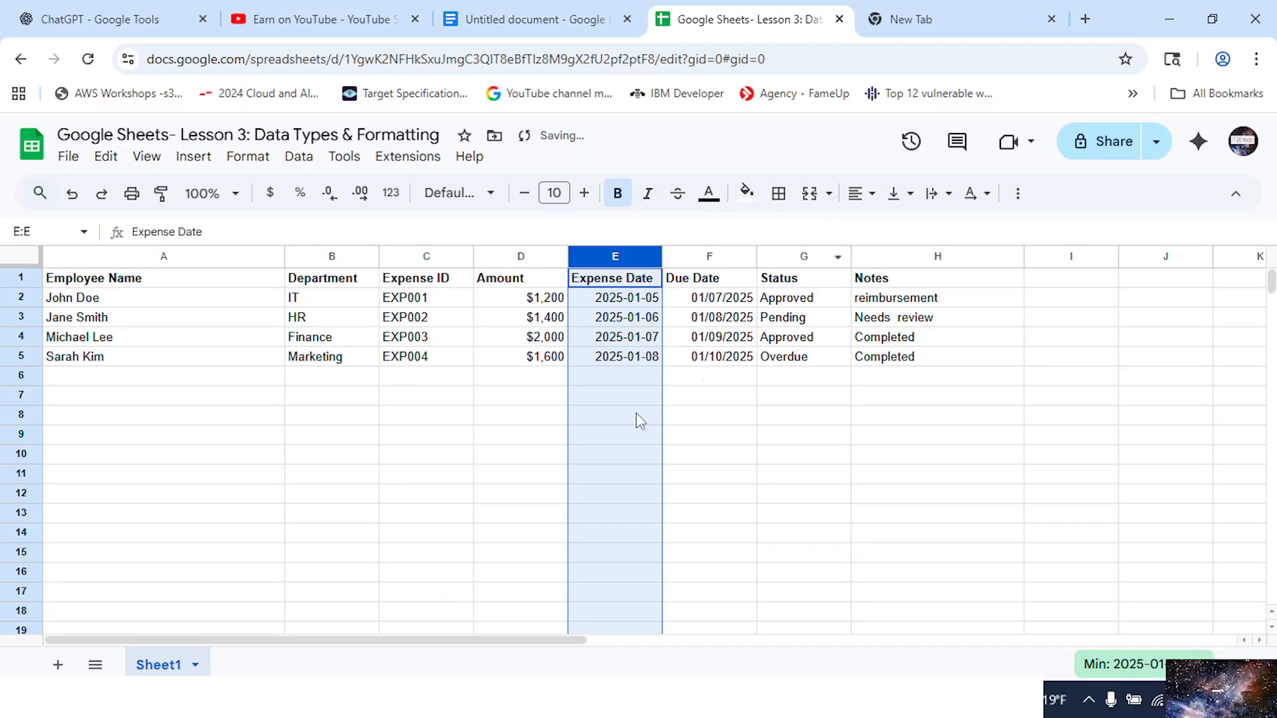
click(618, 436)
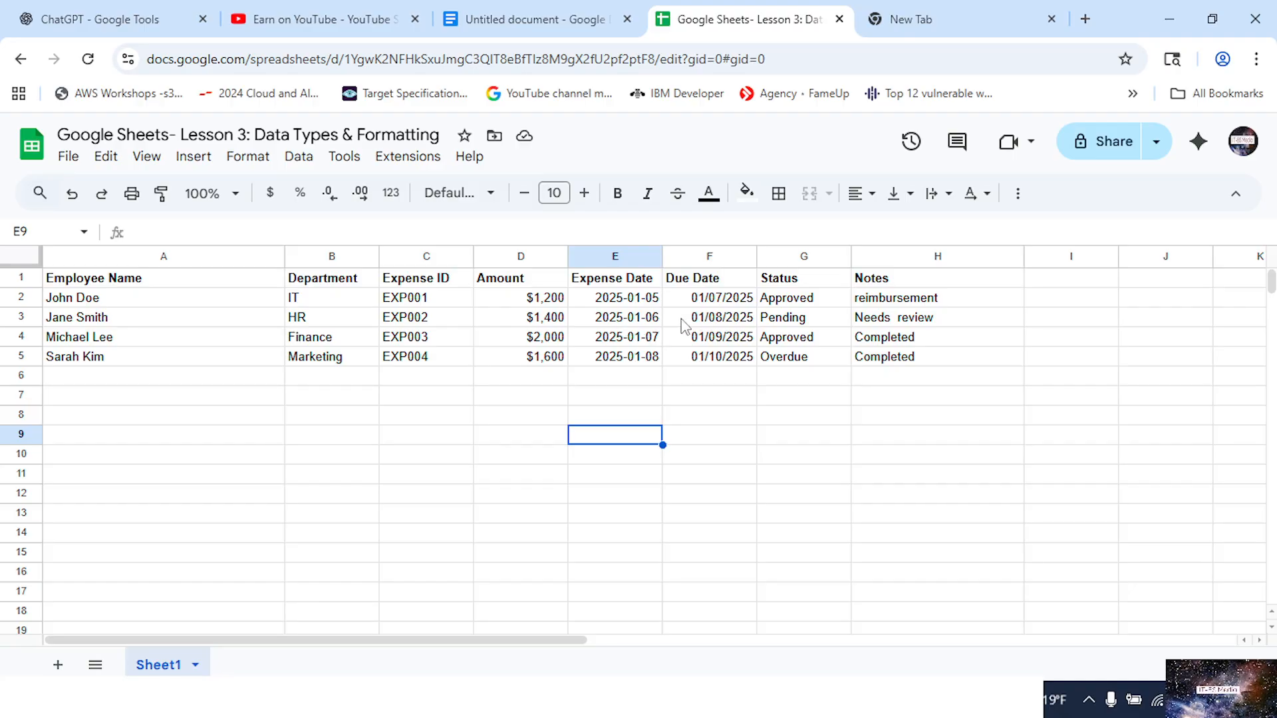
drag(688, 322, 639, 326)
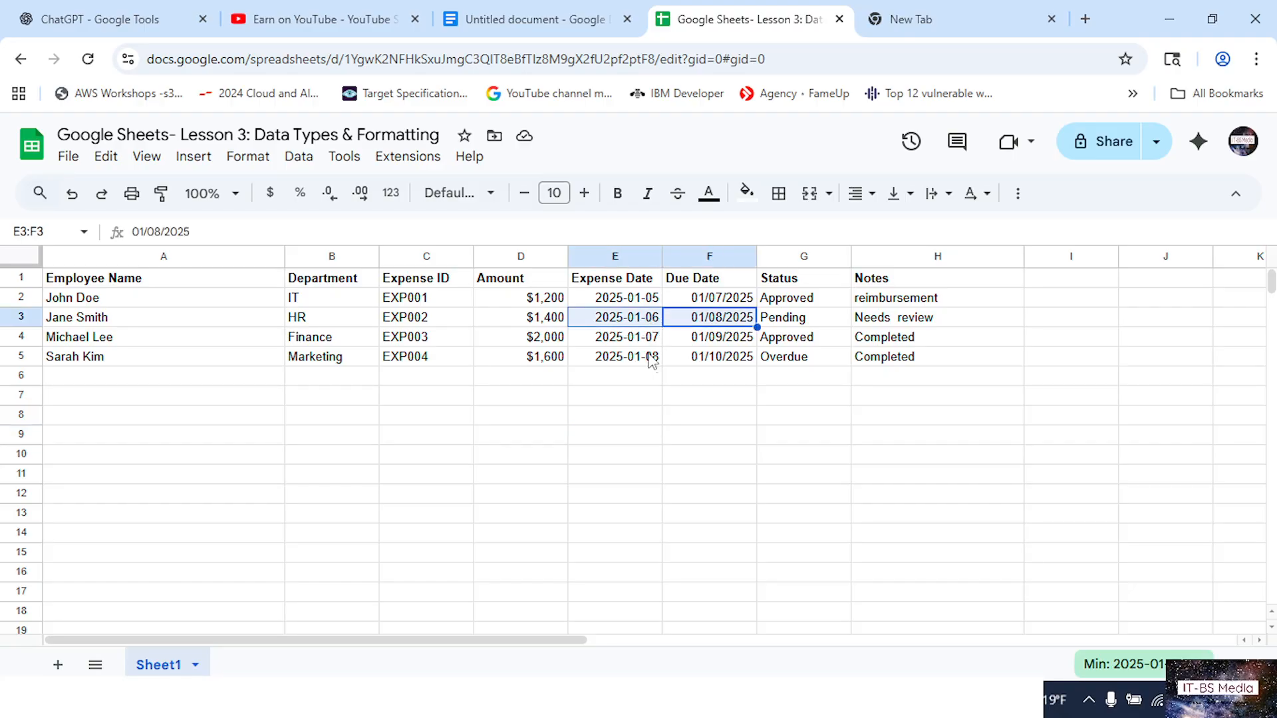
click(640, 396)
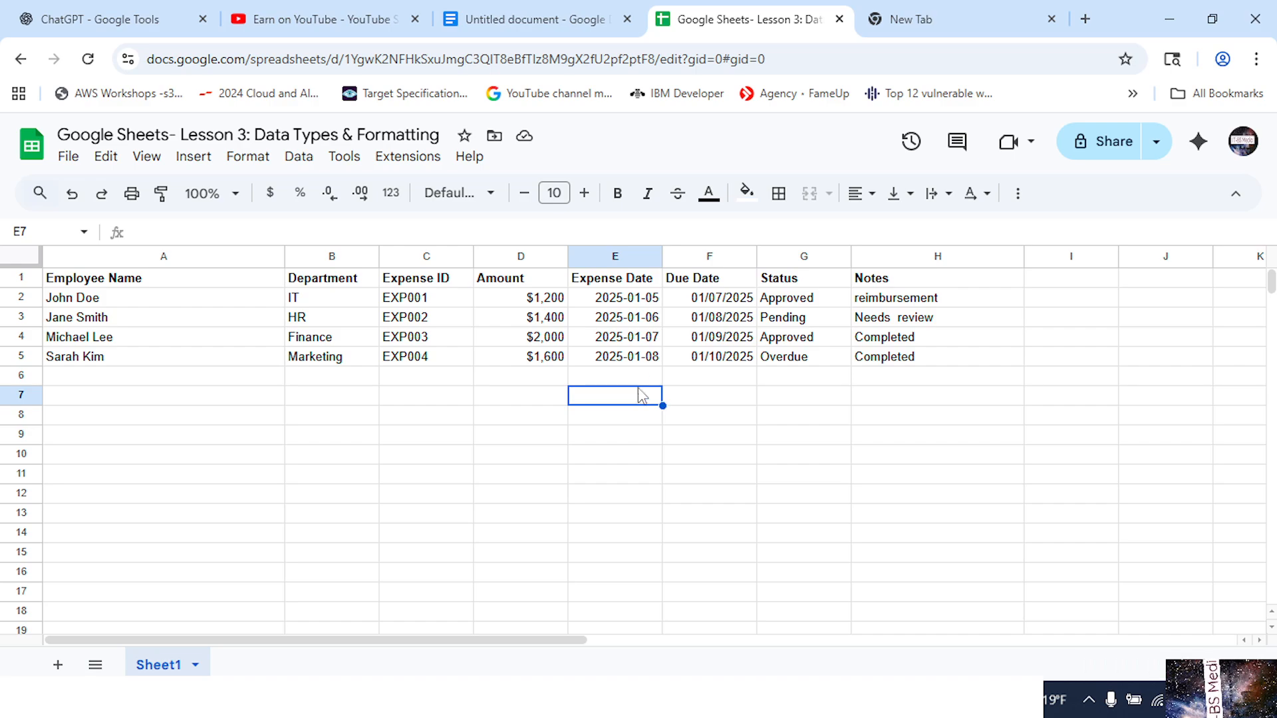
Apply the standard Date number format (9/26/2008) to the entire Expense Date column E
click(624, 259)
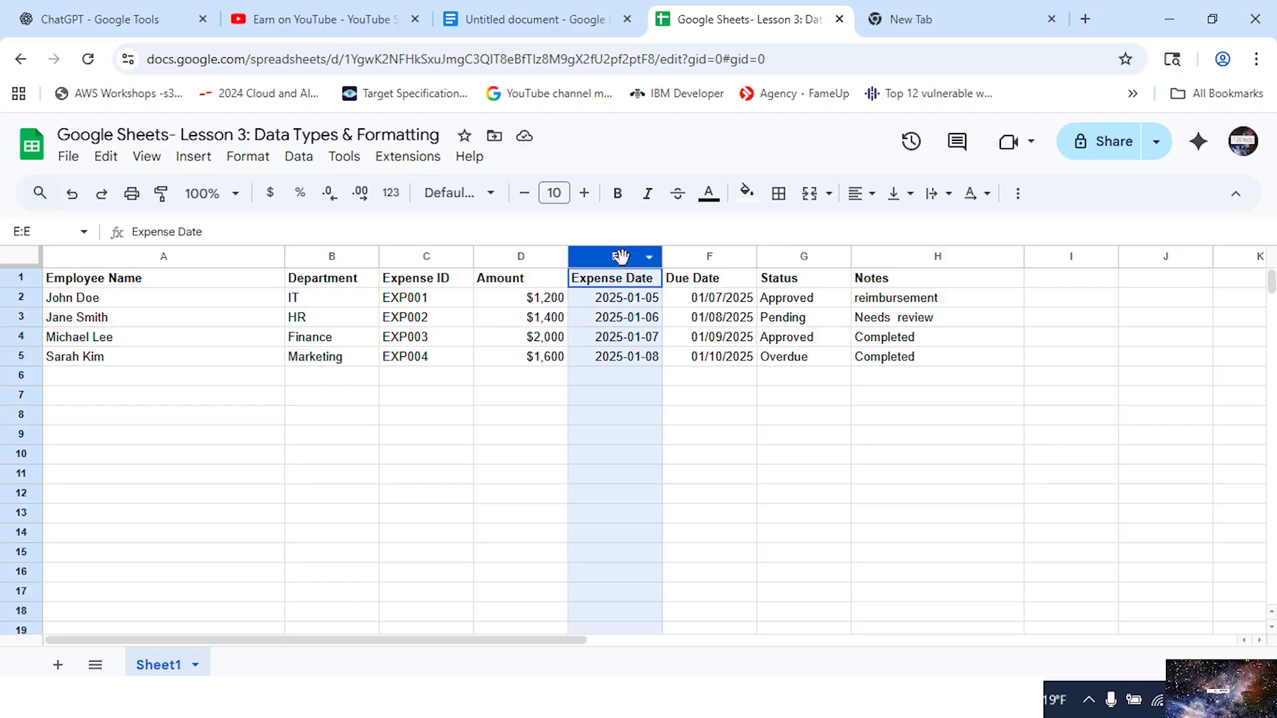
click(247, 157)
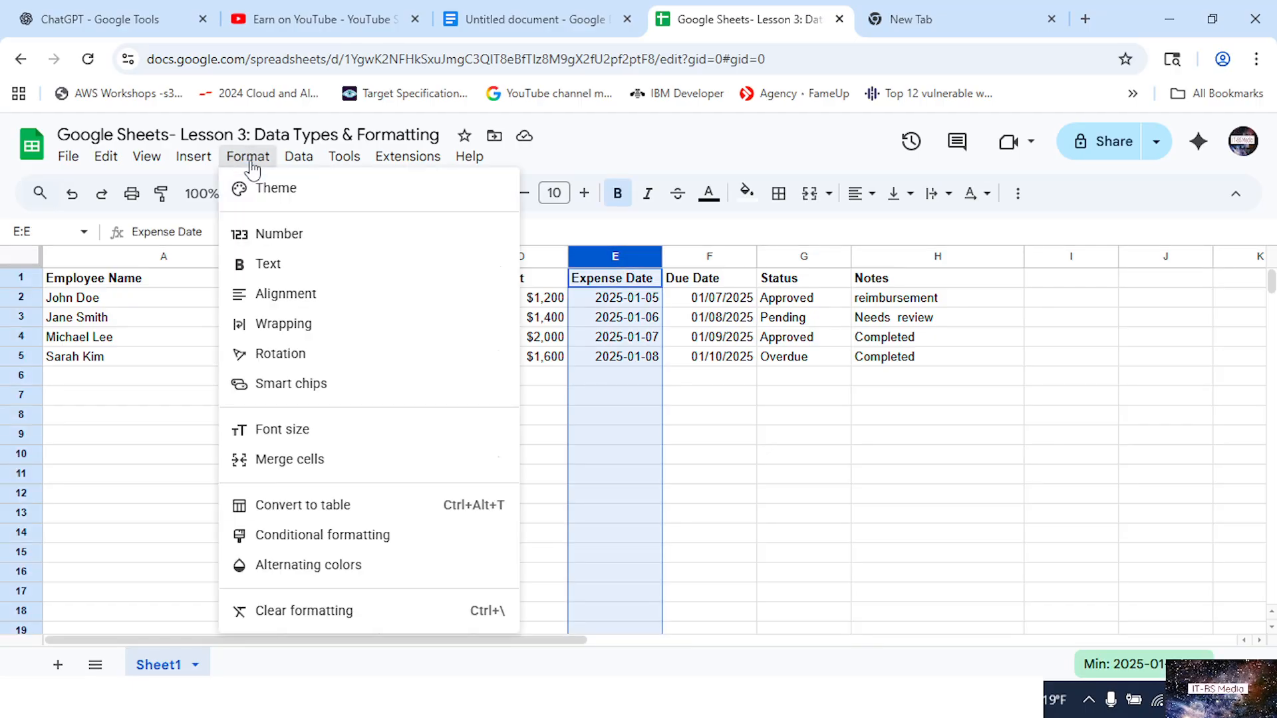
mouse_move(471, 245)
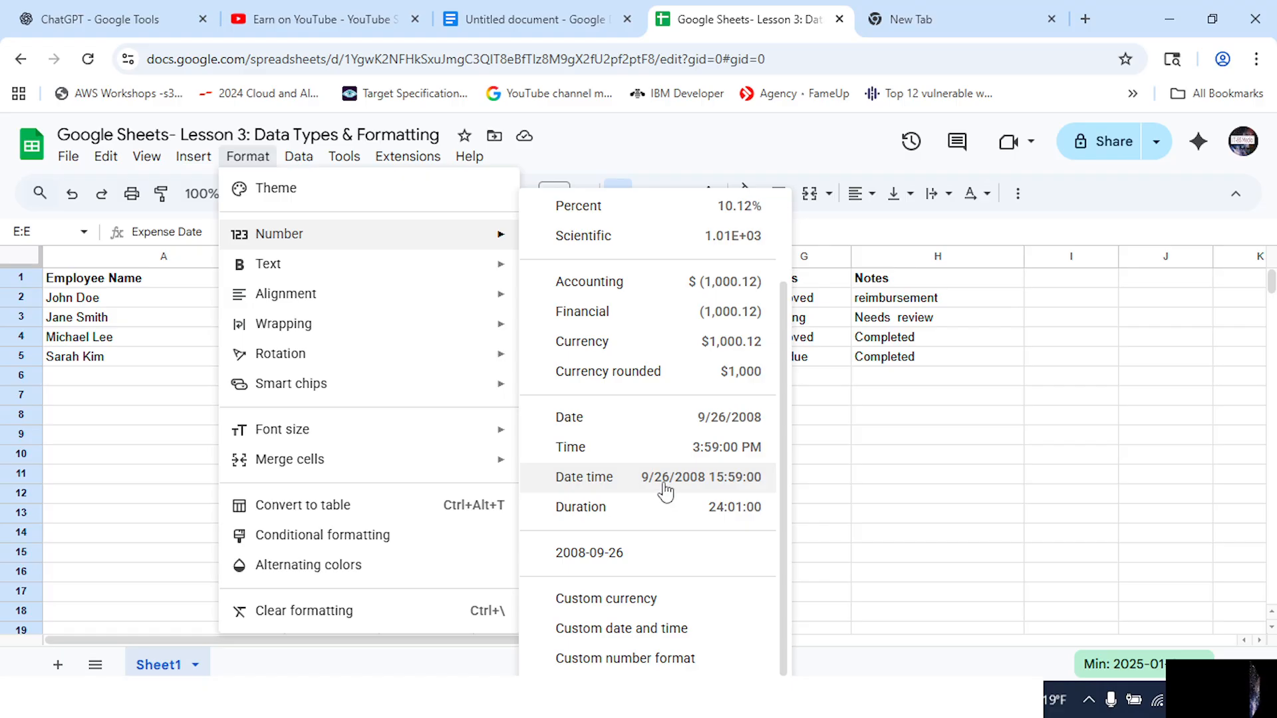
click(715, 427)
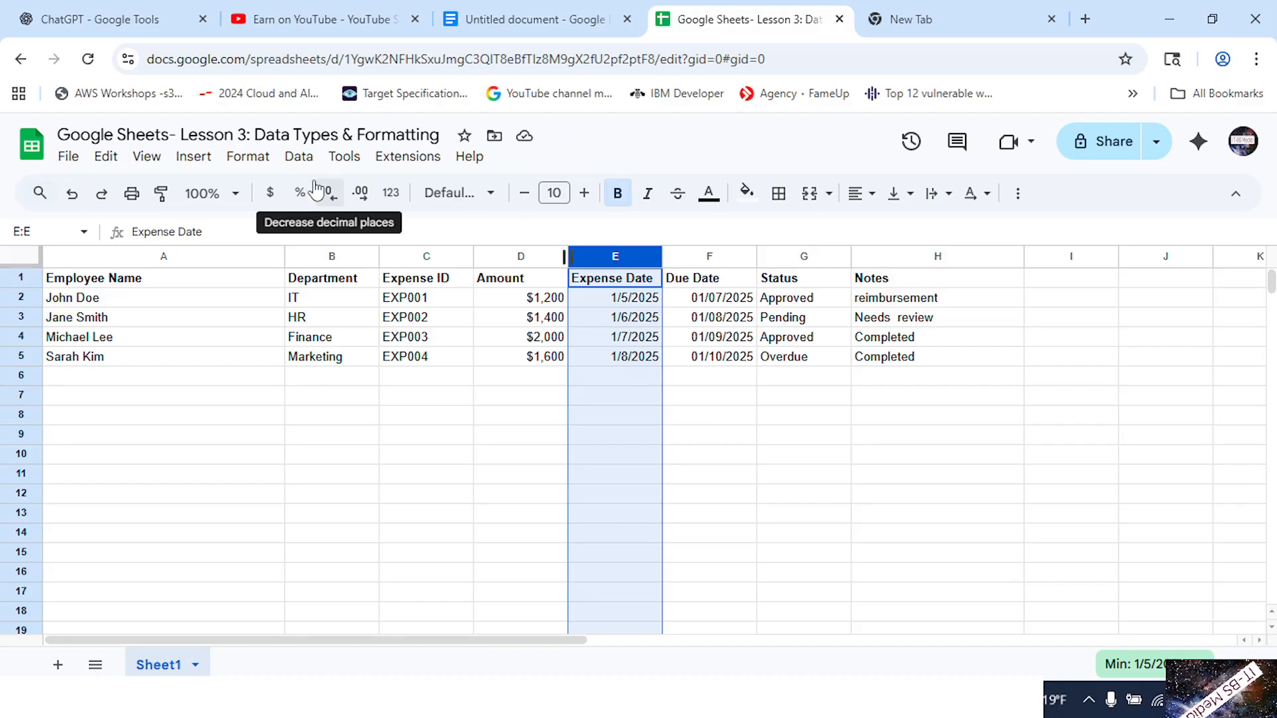
Examine the custom date and time formats and the month display options for the Expense Date column, without applying any
click(252, 163)
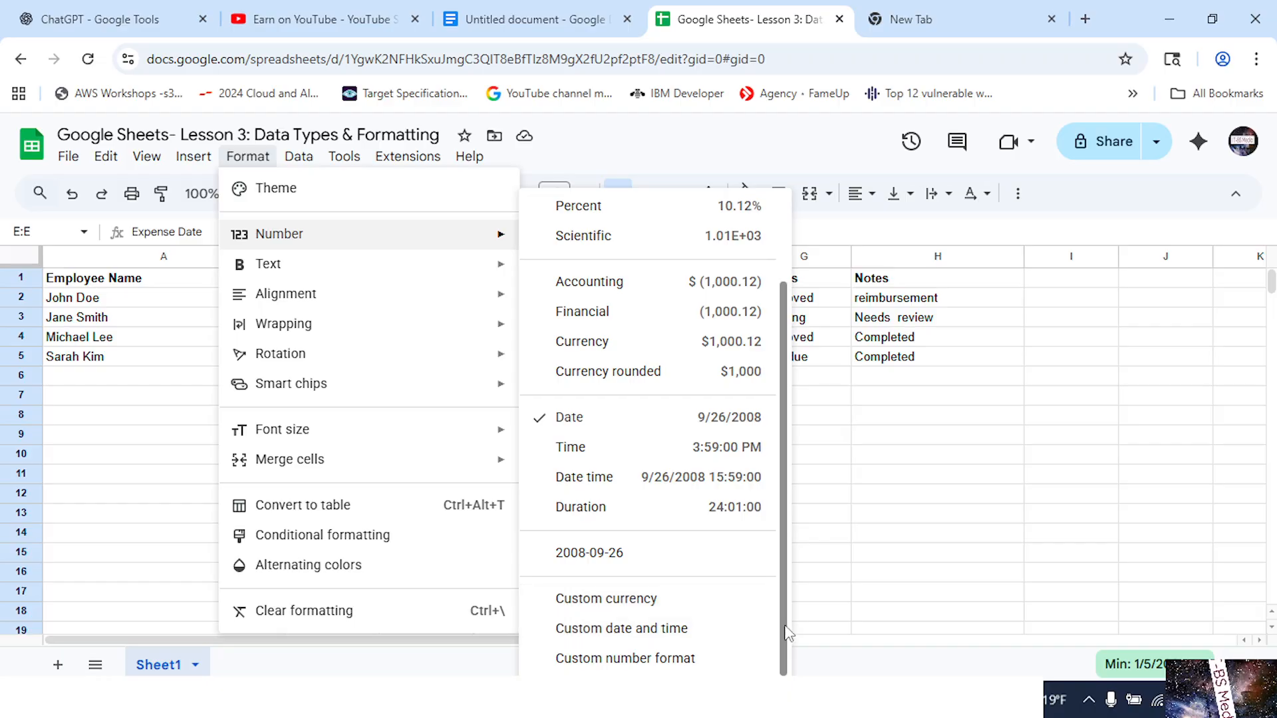
click(648, 629)
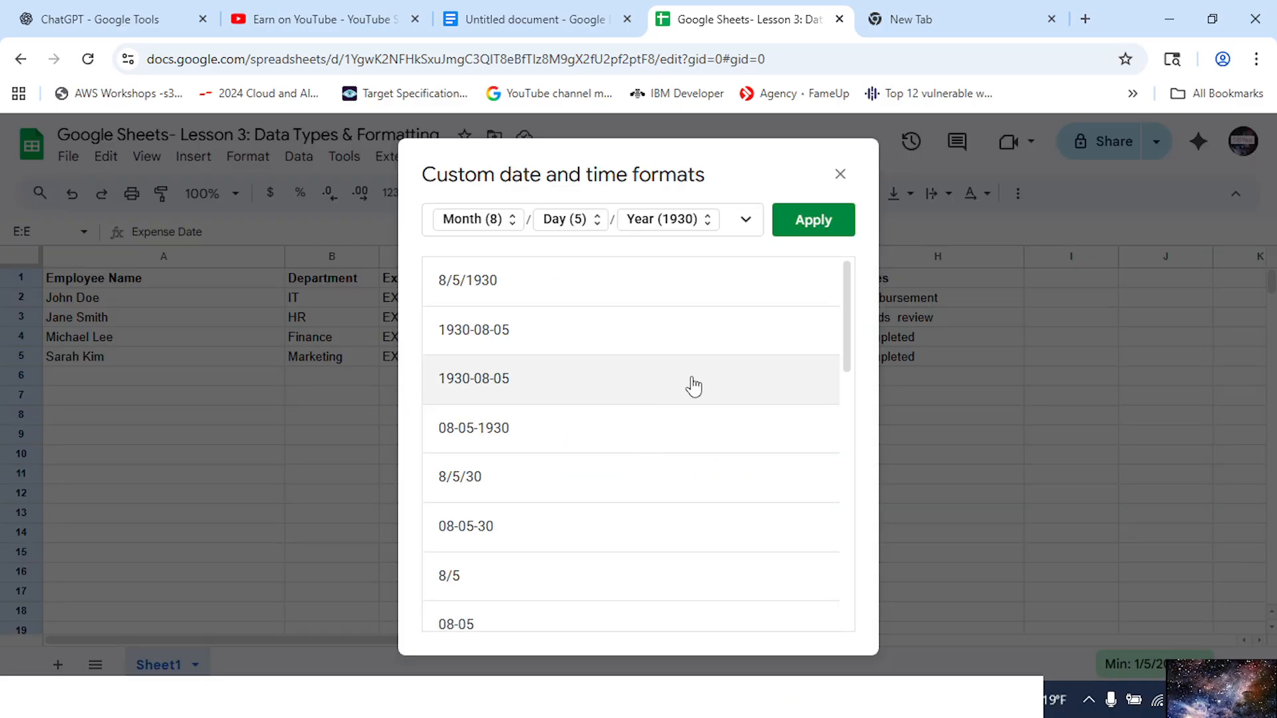
mouse_move(846, 359)
mouse_down()
mouse_move(829, 624)
mouse_move(851, 345)
mouse_up()
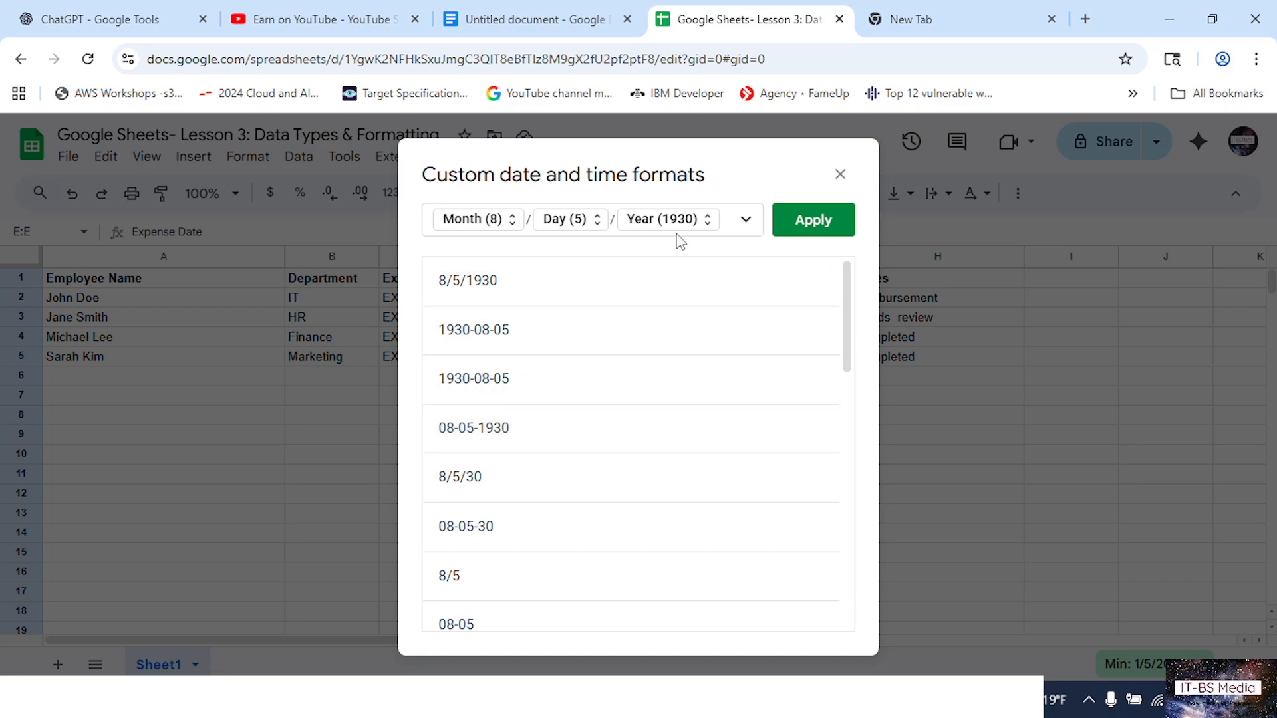
click(514, 233)
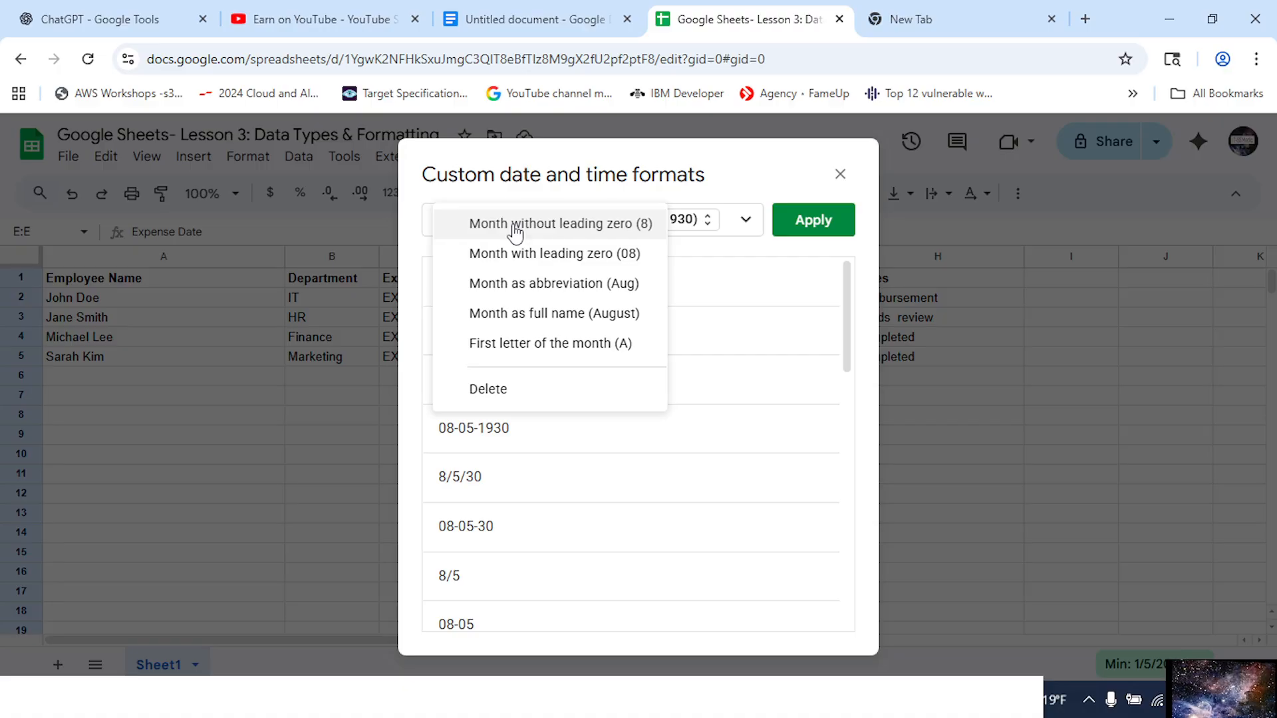
click(771, 252)
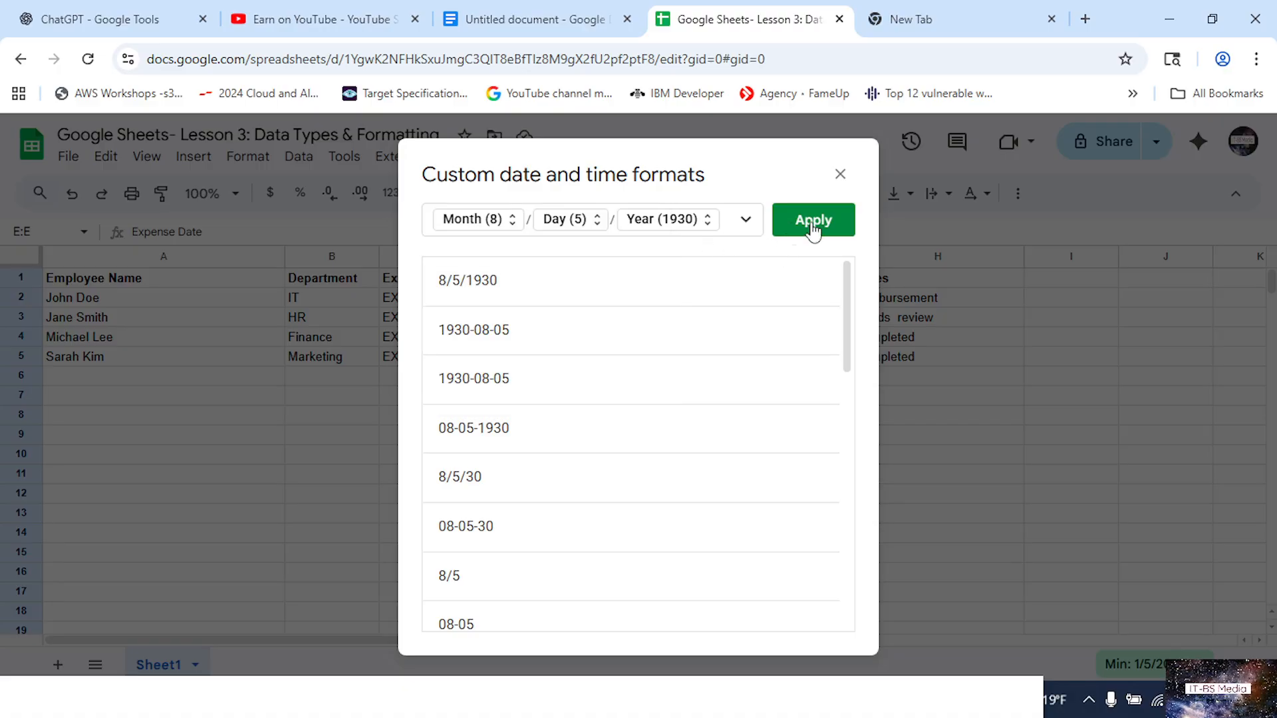
click(838, 176)
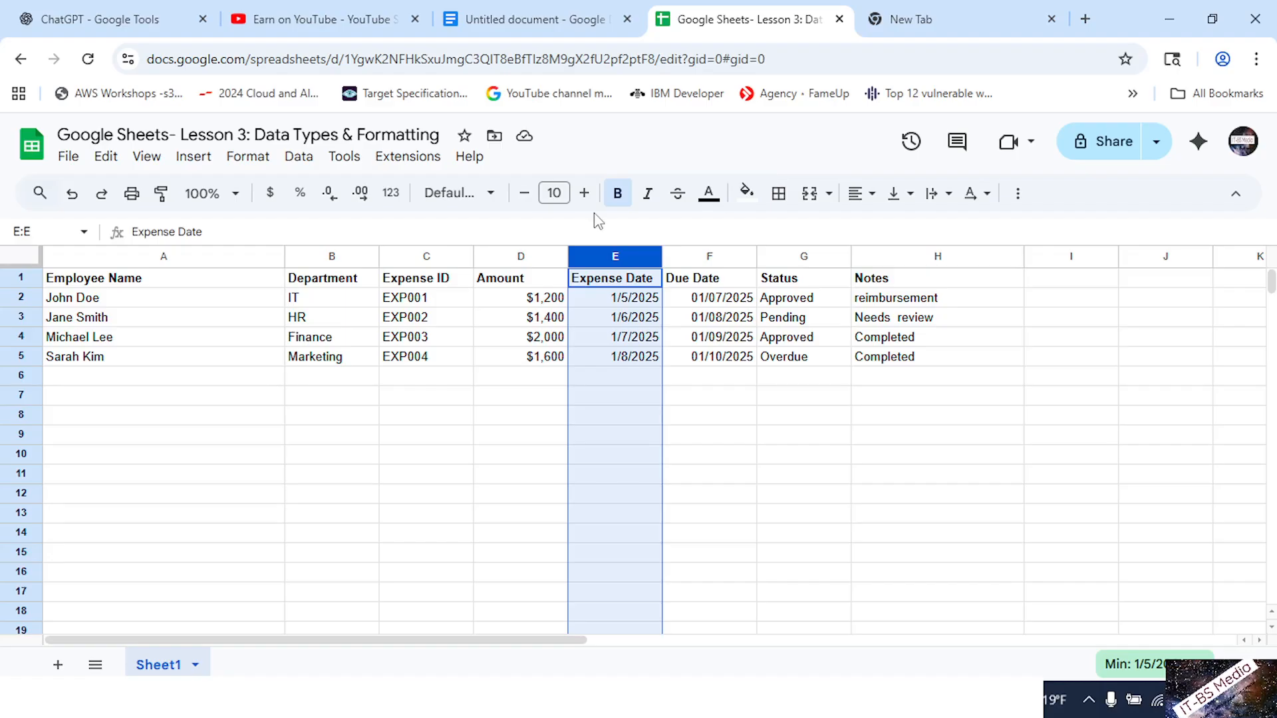
Undo the last three date format changes made to the Expense Date column, including the one in cell E2
click(73, 197)
click(73, 197)
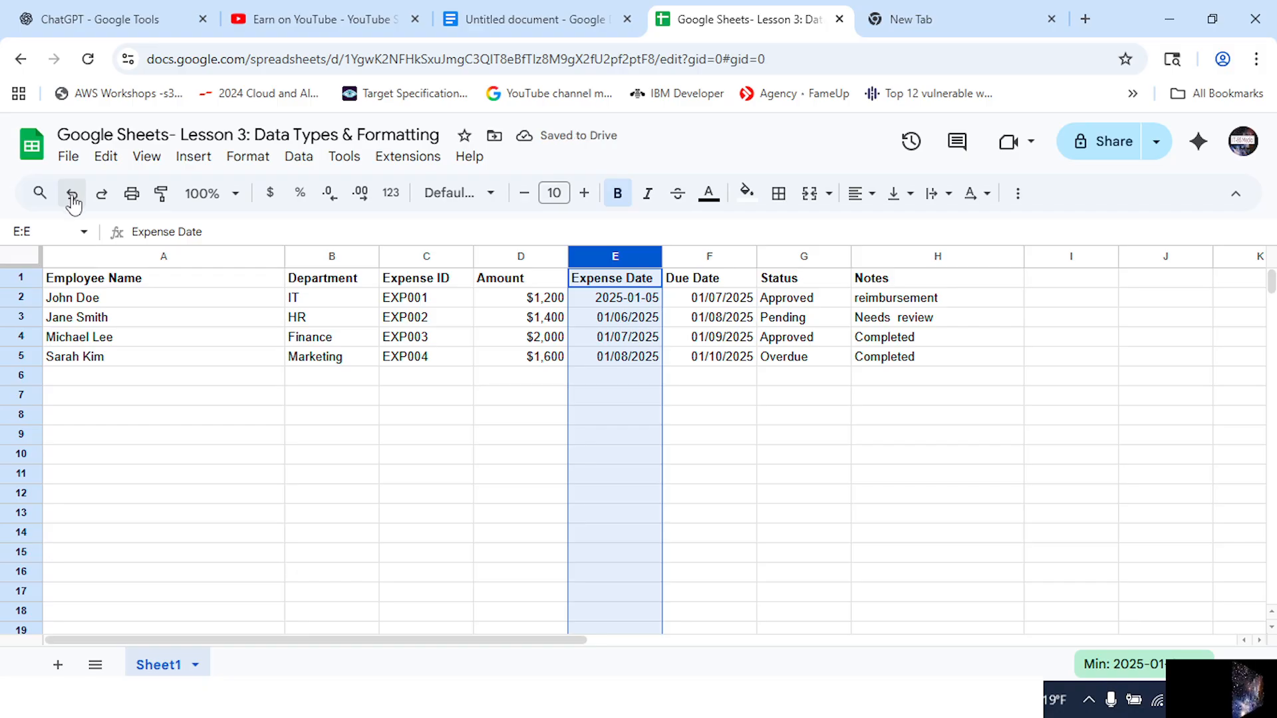
click(73, 198)
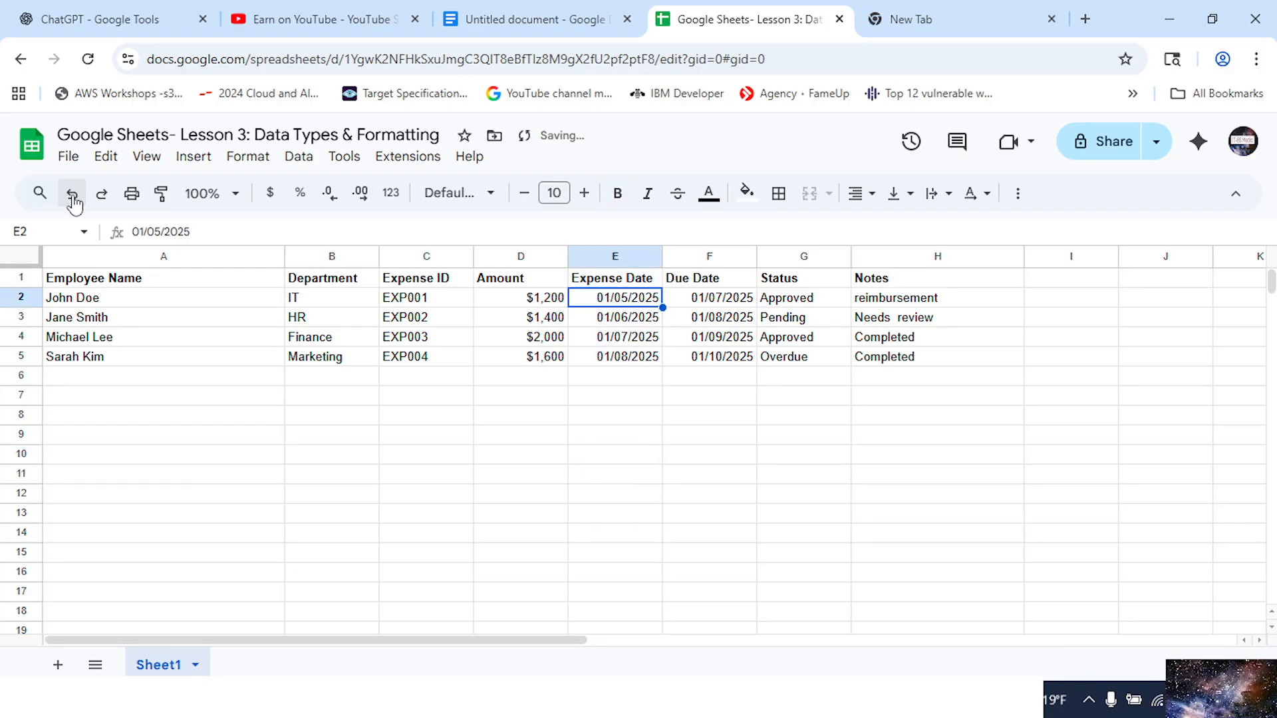
click(617, 438)
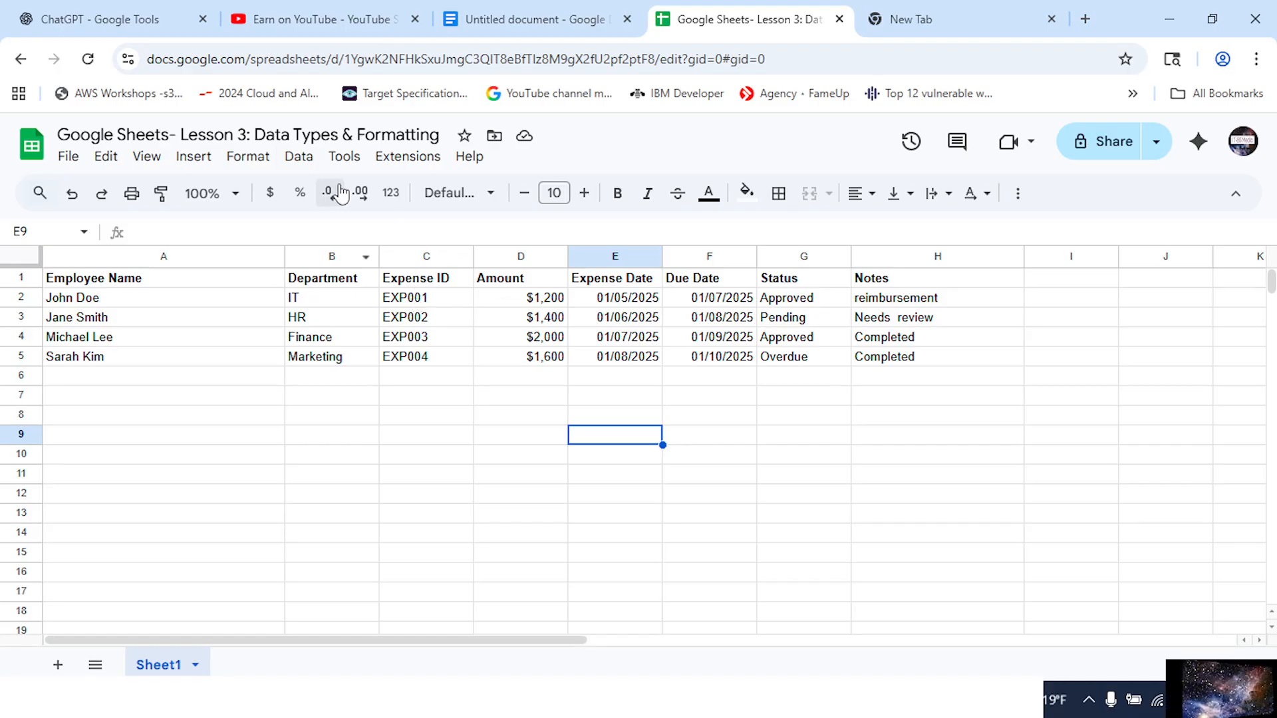
click(306, 167)
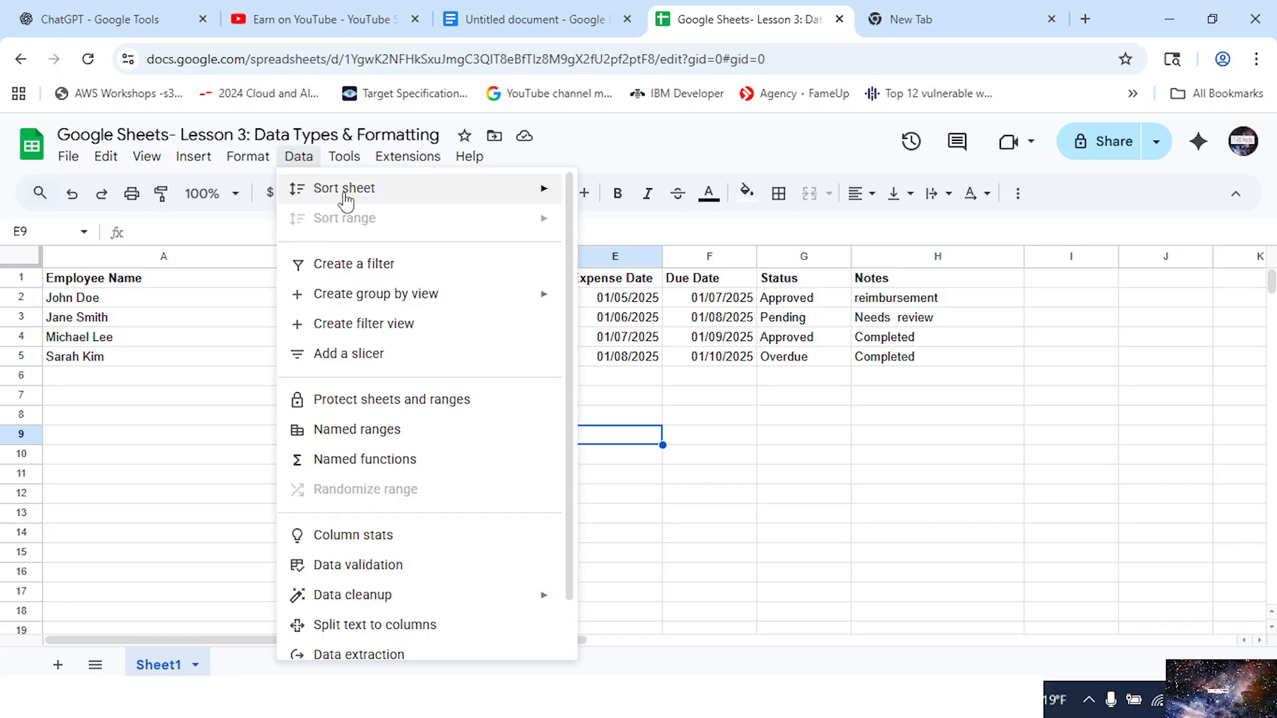
mouse_move(357, 198)
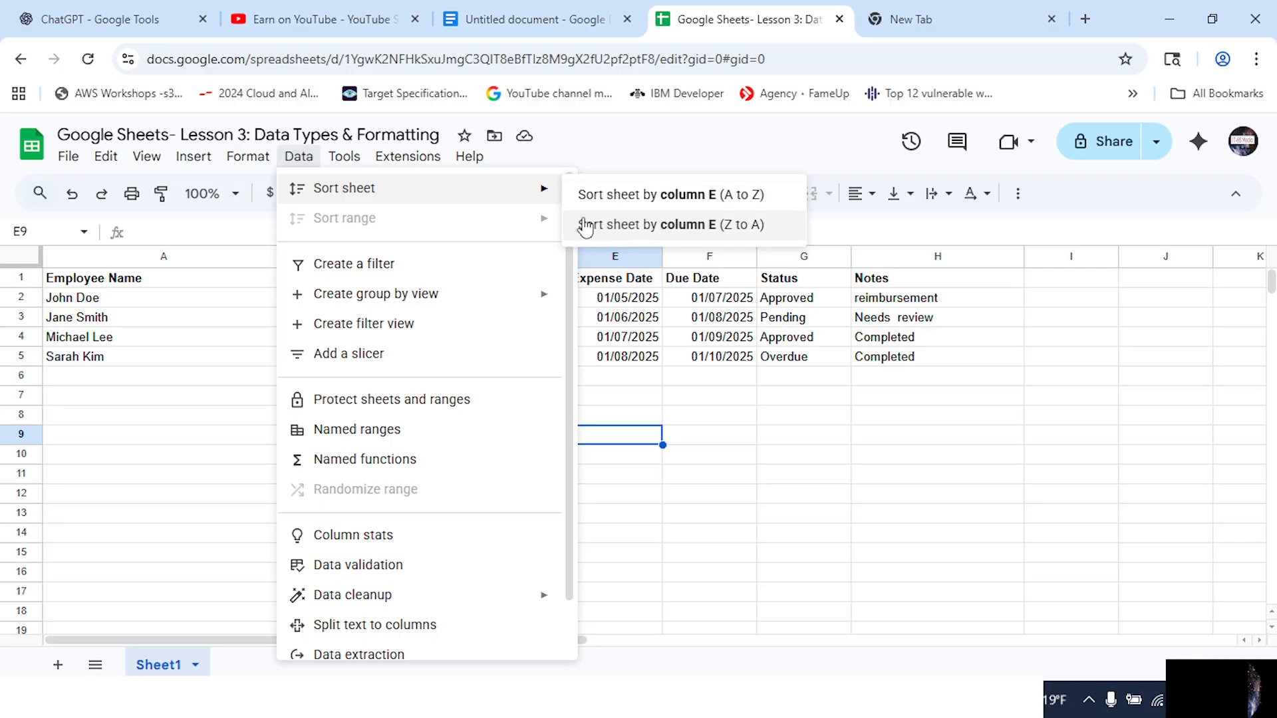
click(619, 502)
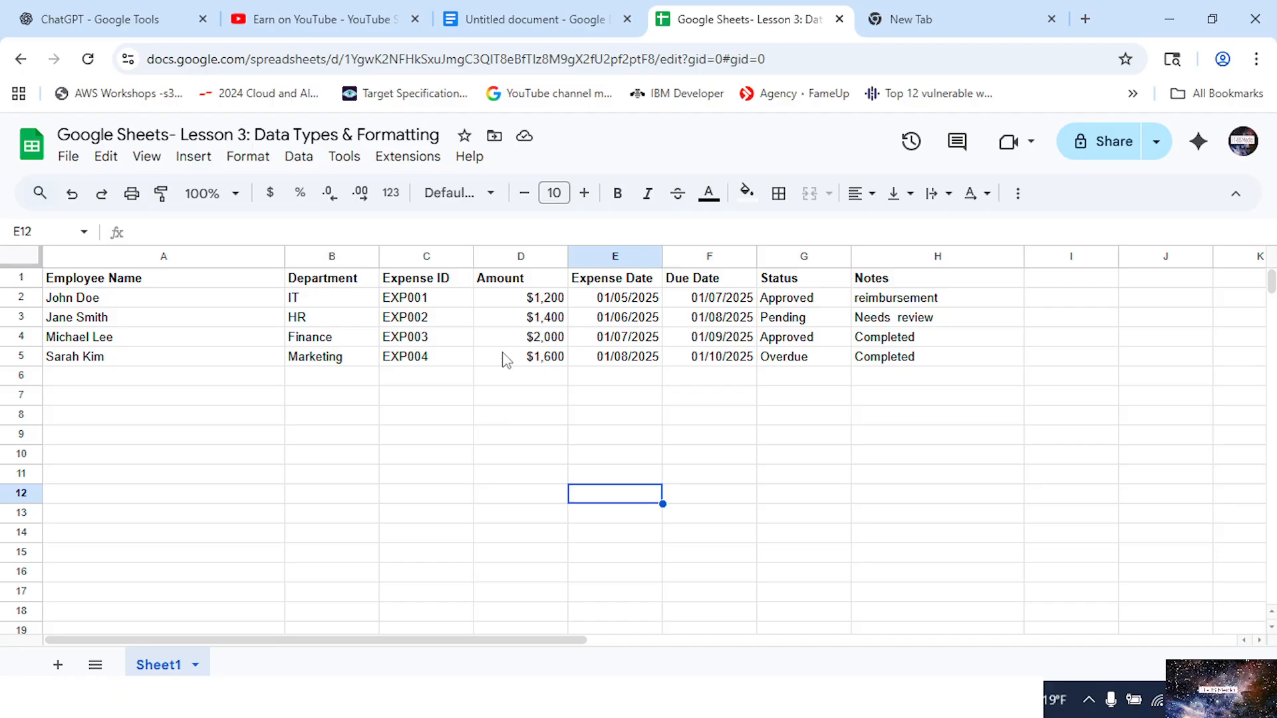
click(301, 159)
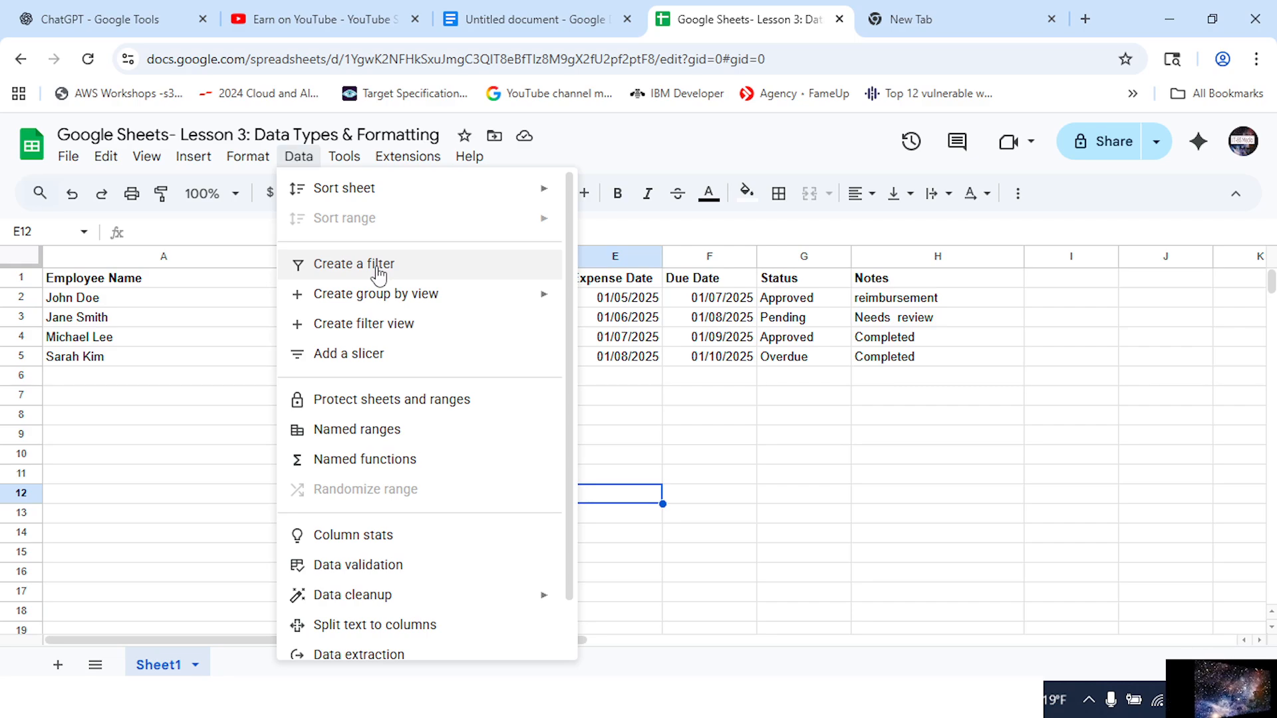
click(681, 440)
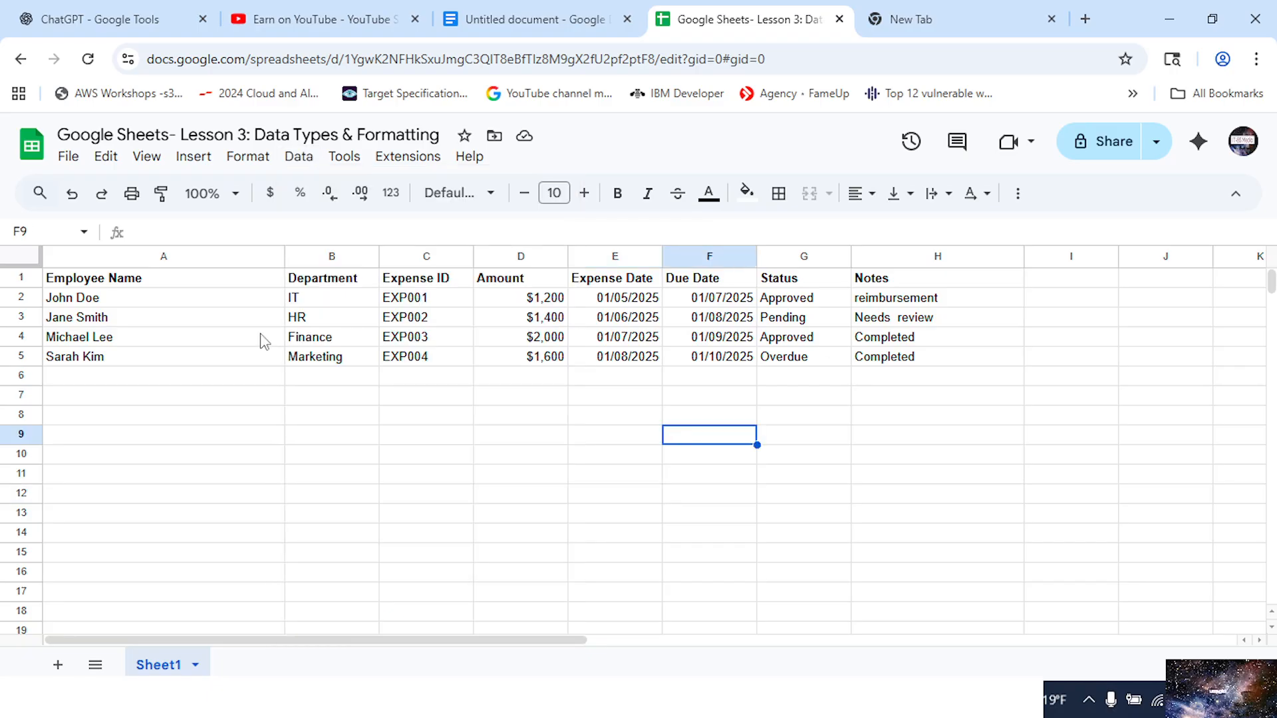
Create a filter on the header row (row 1) of the expense table
click(11, 275)
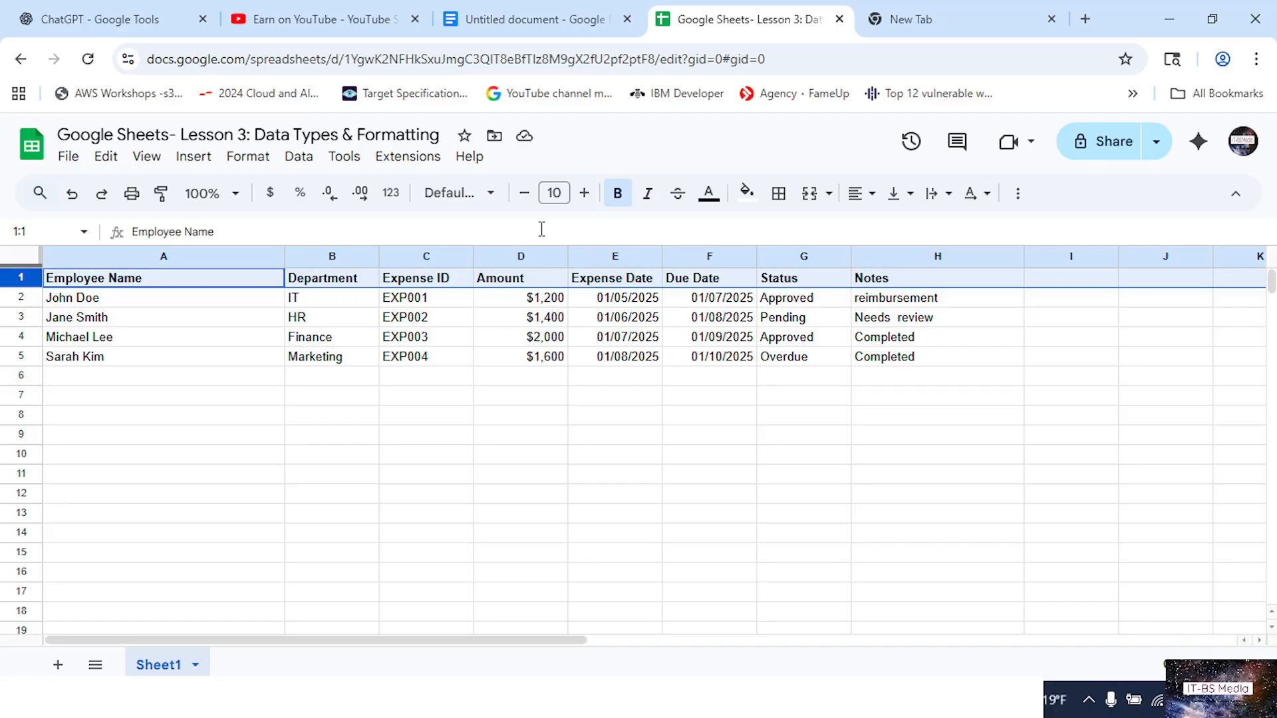
click(301, 156)
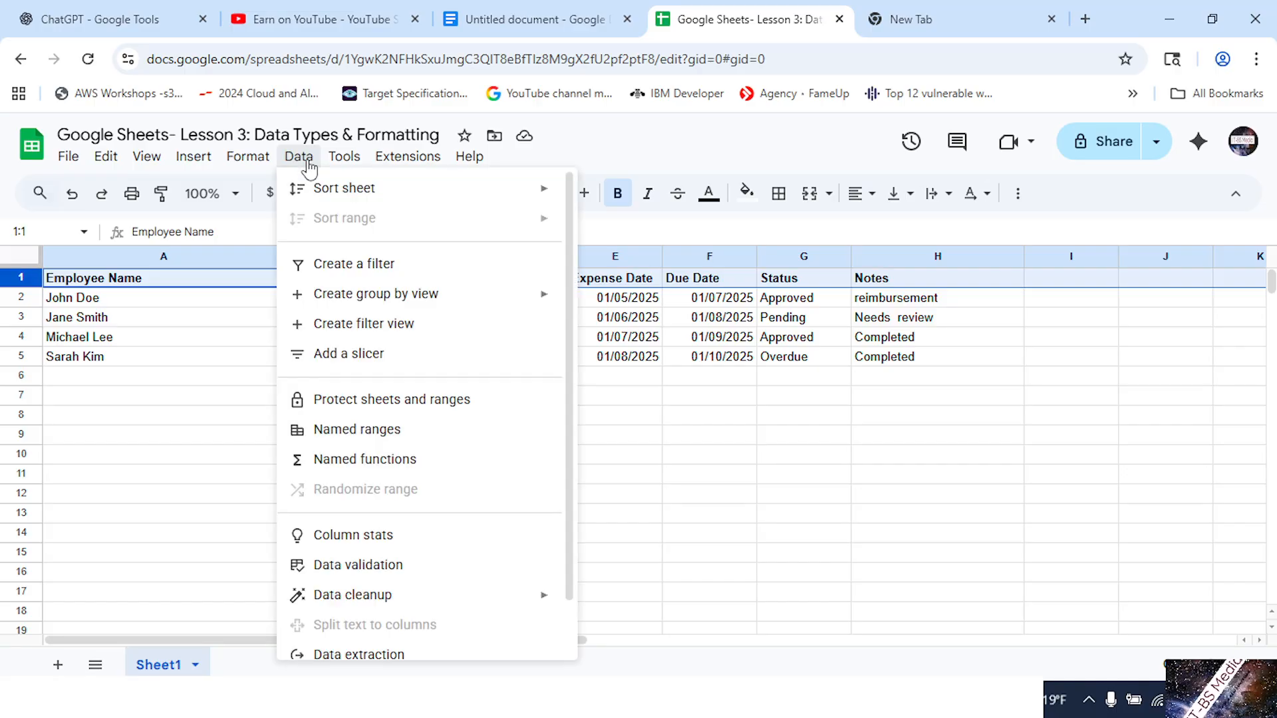
click(365, 267)
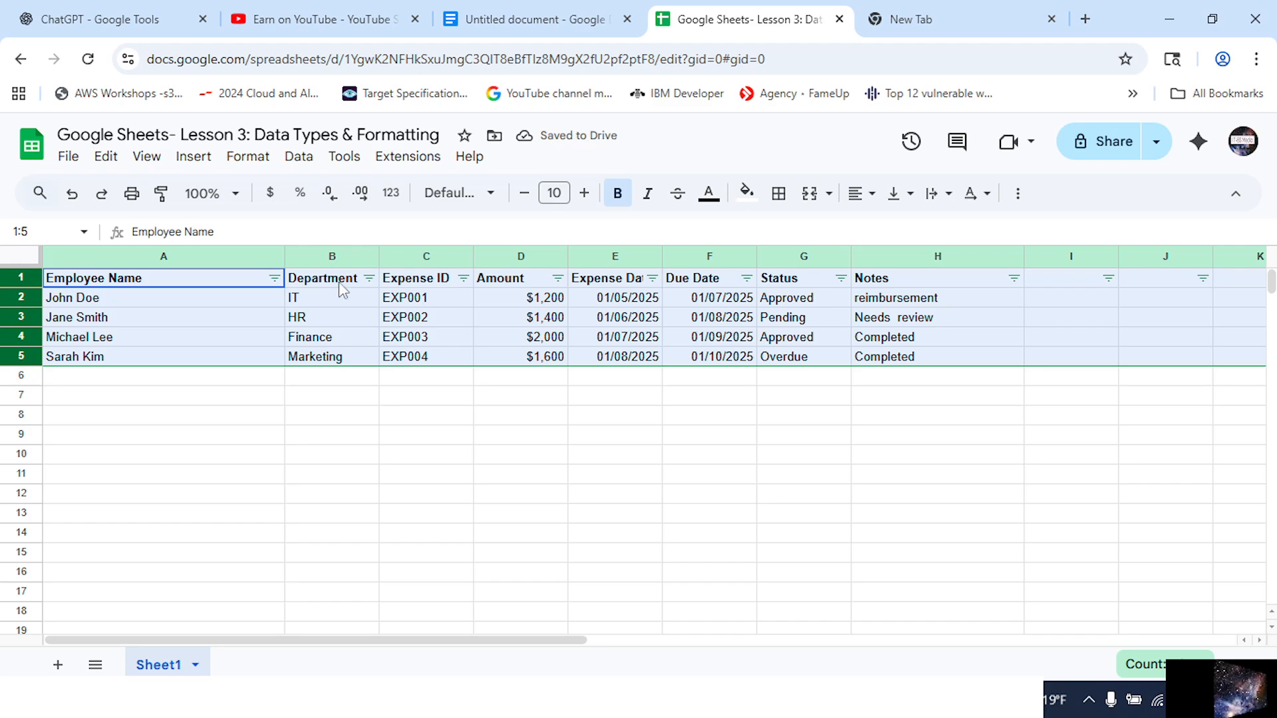
click(285, 442)
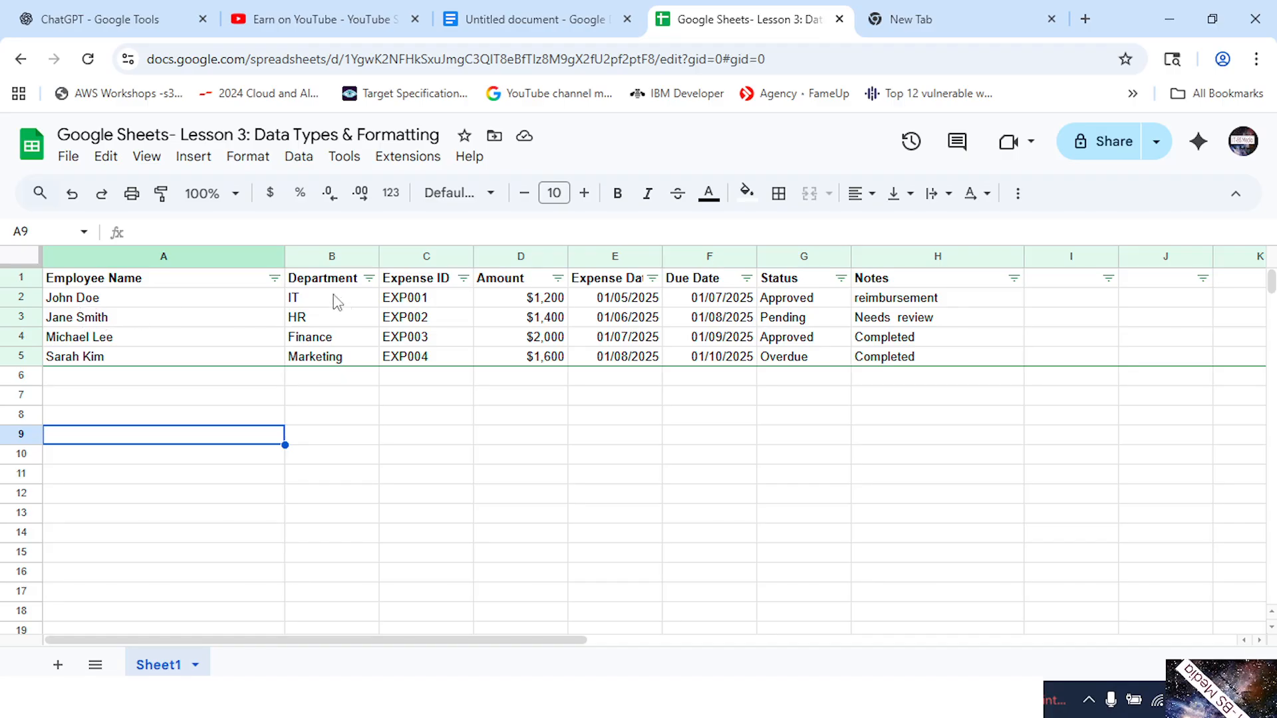
Filter the Amount column by values so that only $1,200 rows are shown, excluding $1,400, $1,600 and $2,000
click(558, 280)
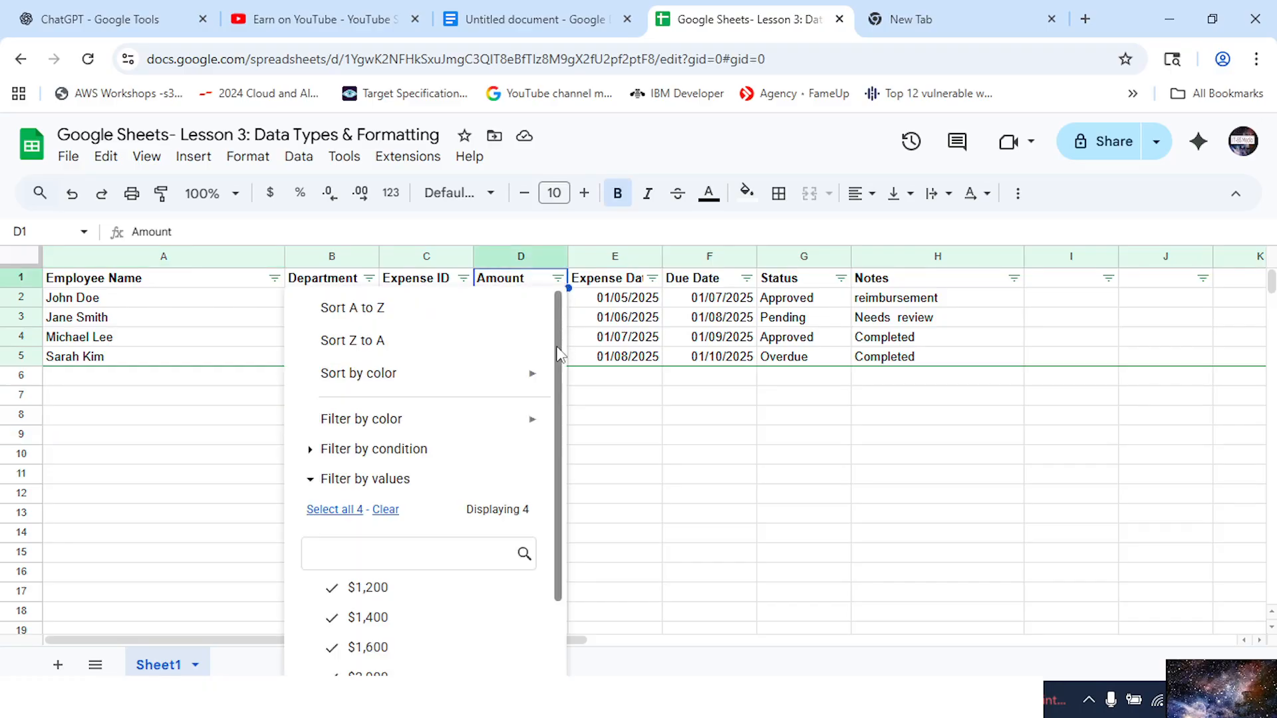
scroll(558, 399, down, 1)
scroll(559, 400, down, 1)
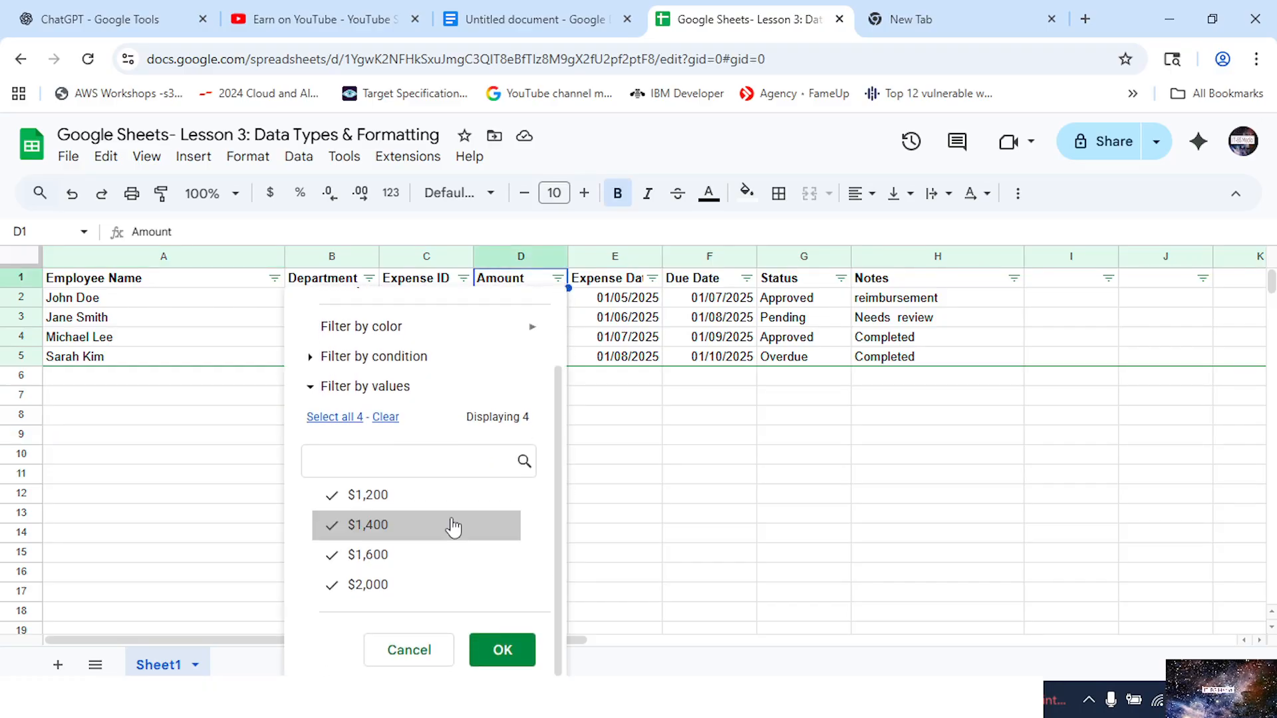
click(332, 588)
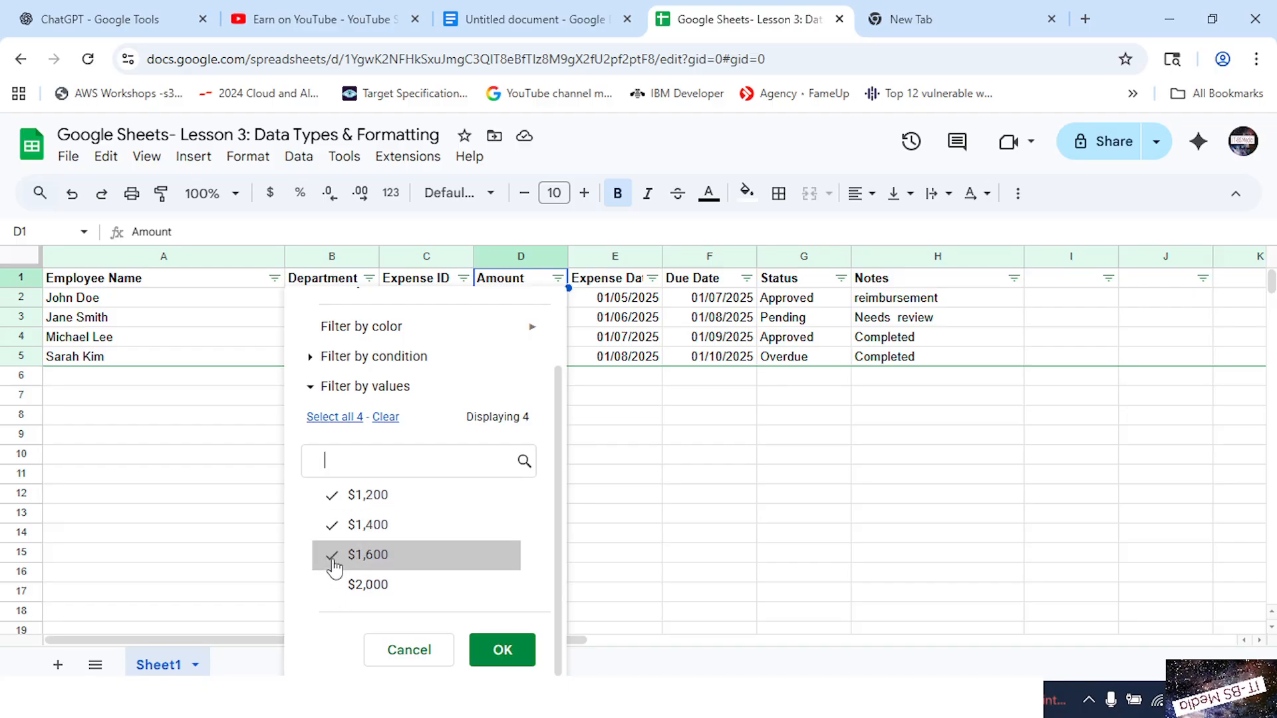
click(333, 566)
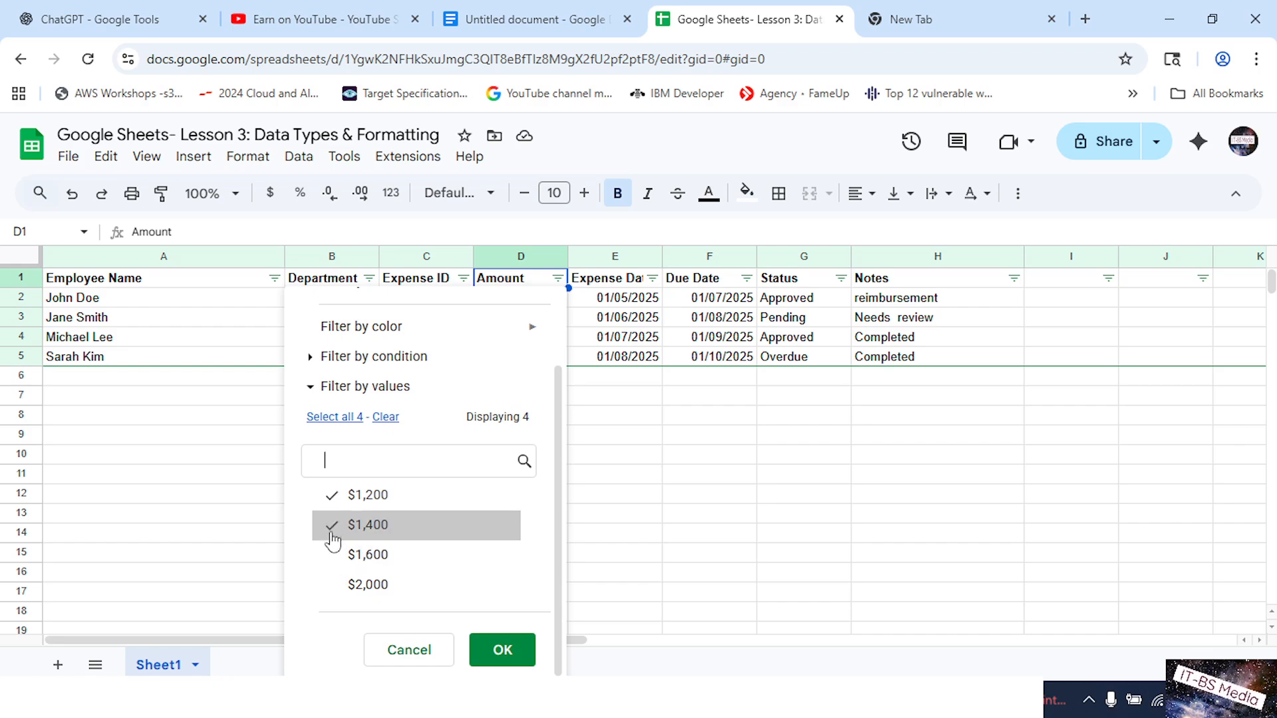
click(333, 536)
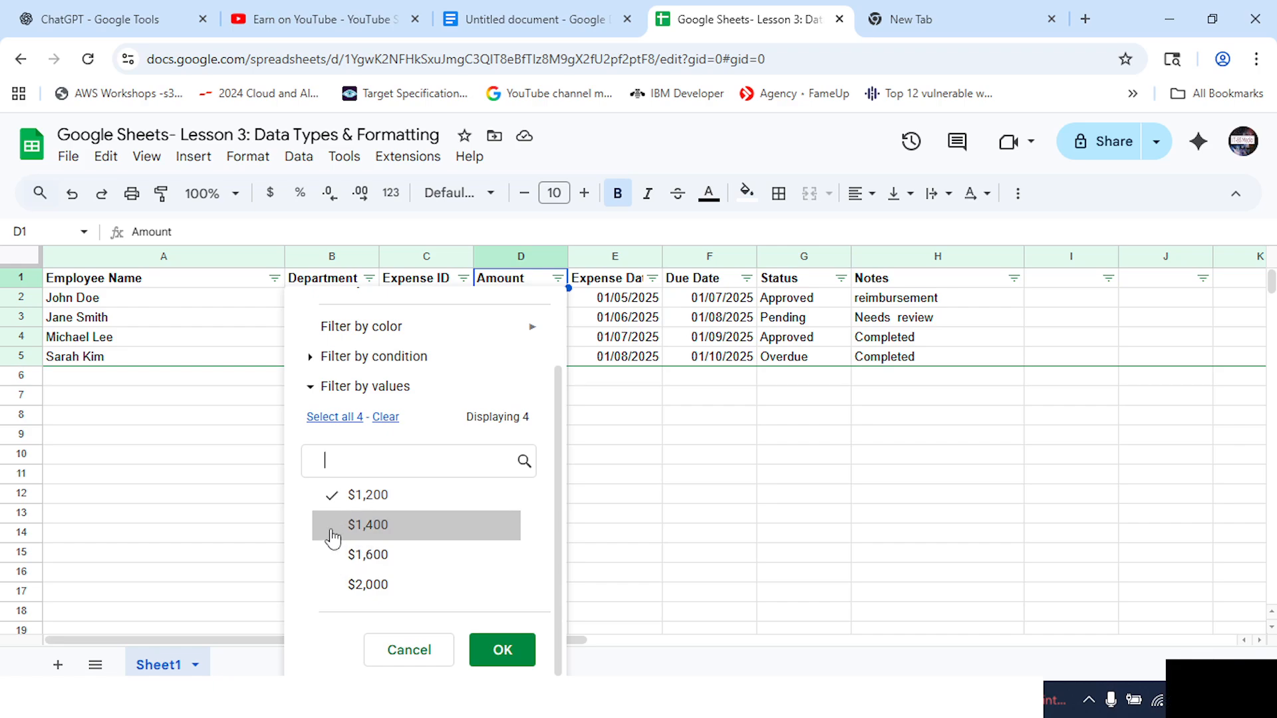
click(502, 651)
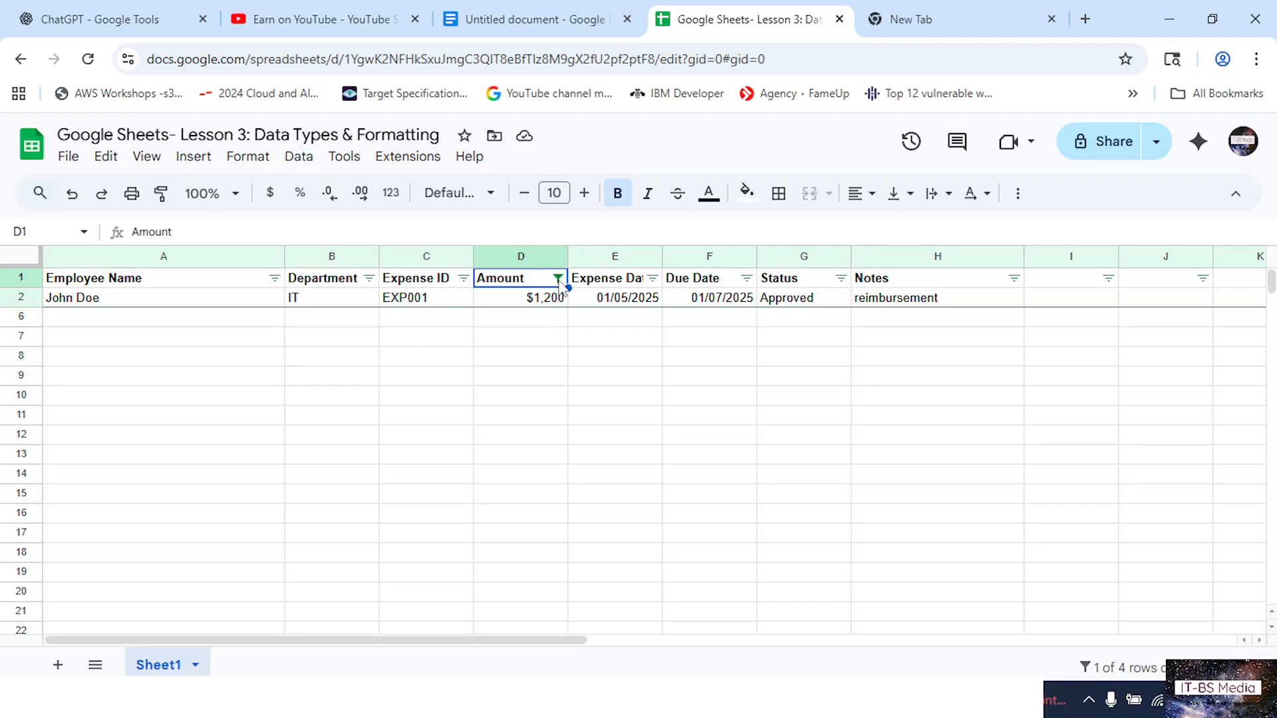
Include $1,400, $1,600 and $2,000 in the Amount filter again to show all expense rows
click(557, 279)
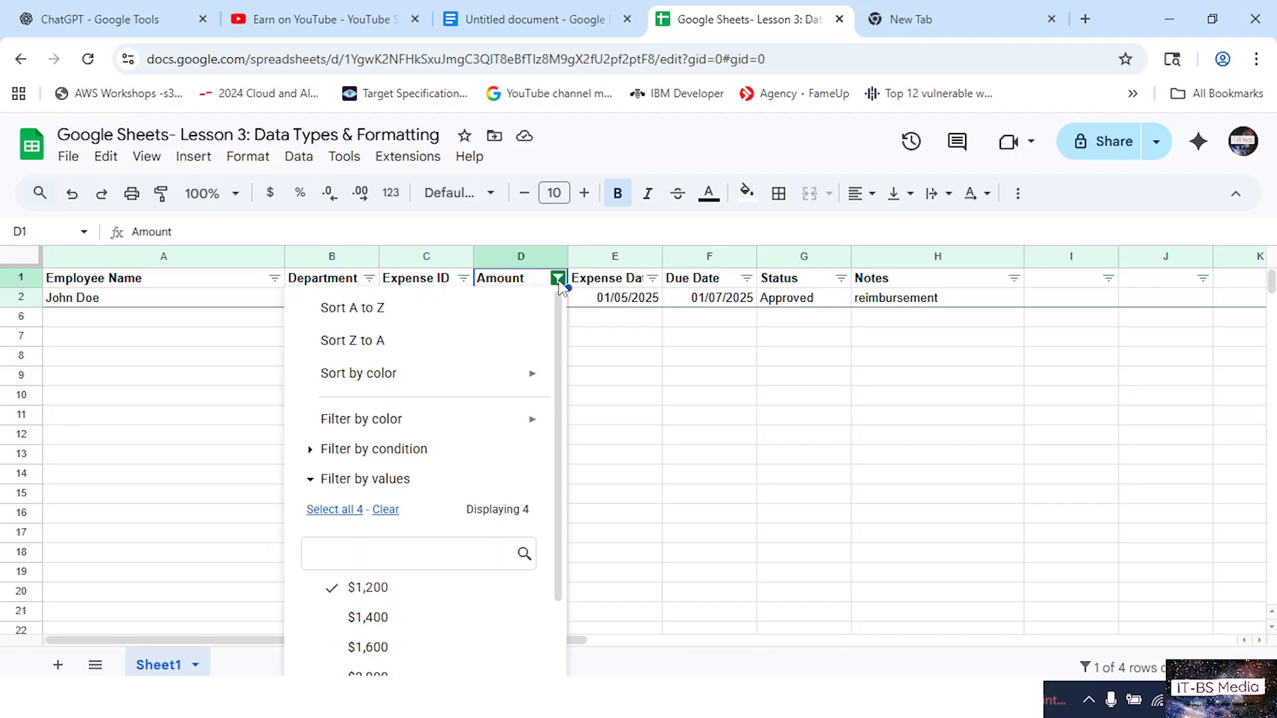
click(335, 619)
click(335, 649)
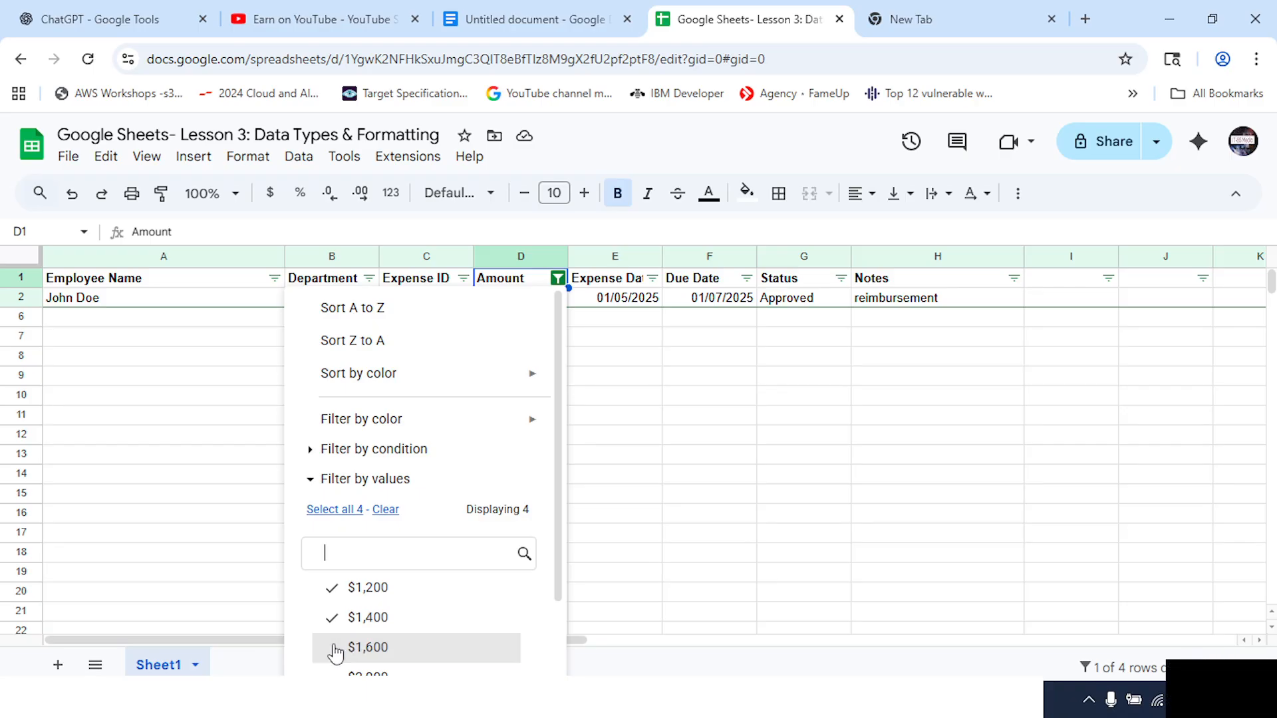
scroll(561, 558, down, 1)
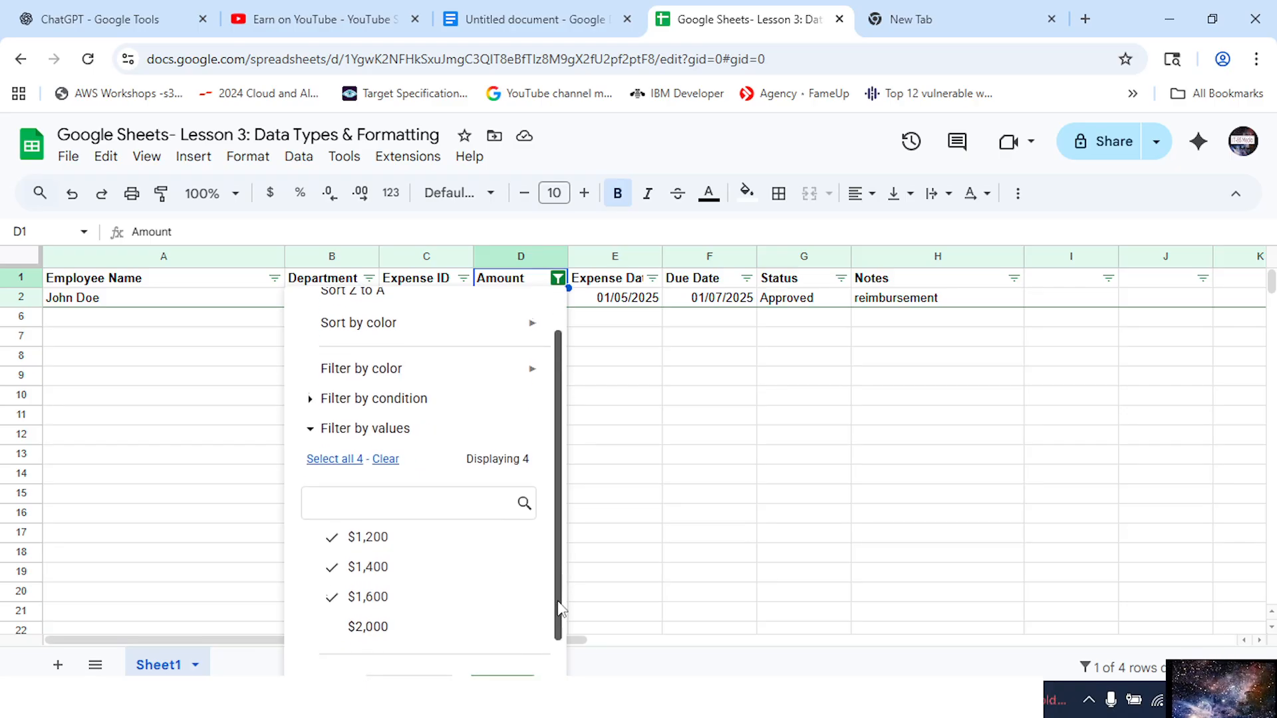
click(337, 625)
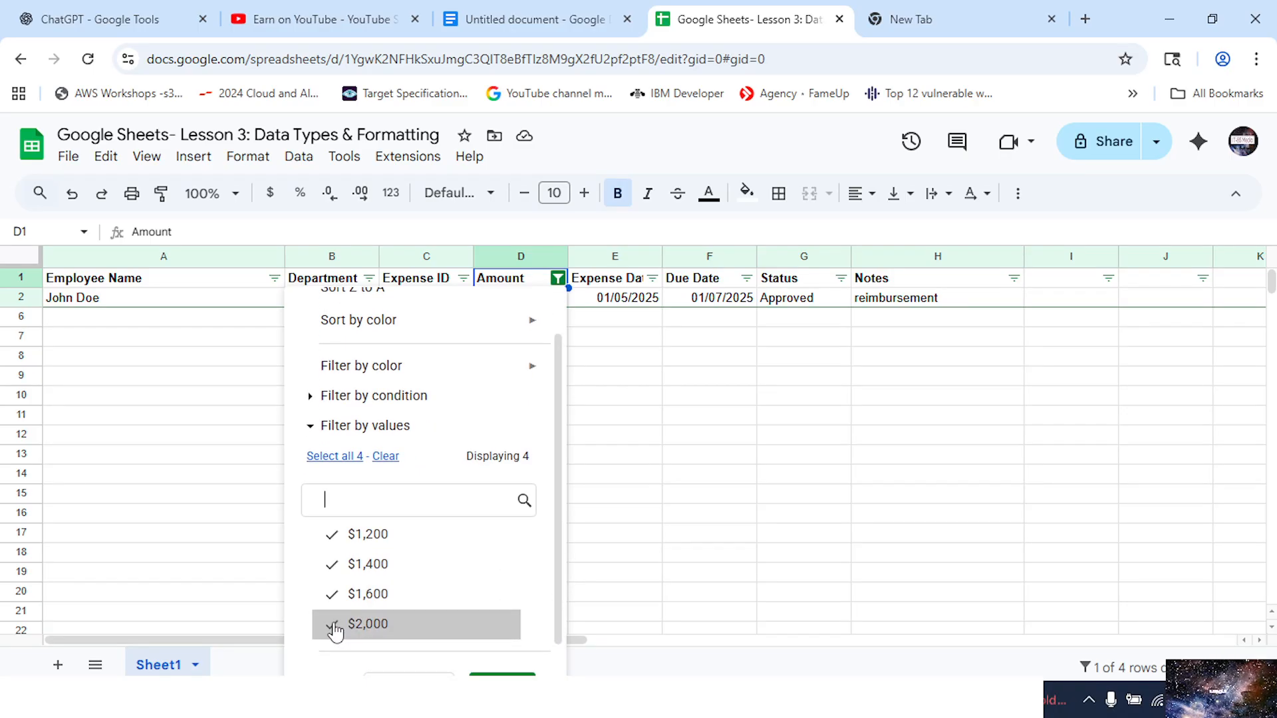
scroll(499, 598, down, 1)
click(500, 661)
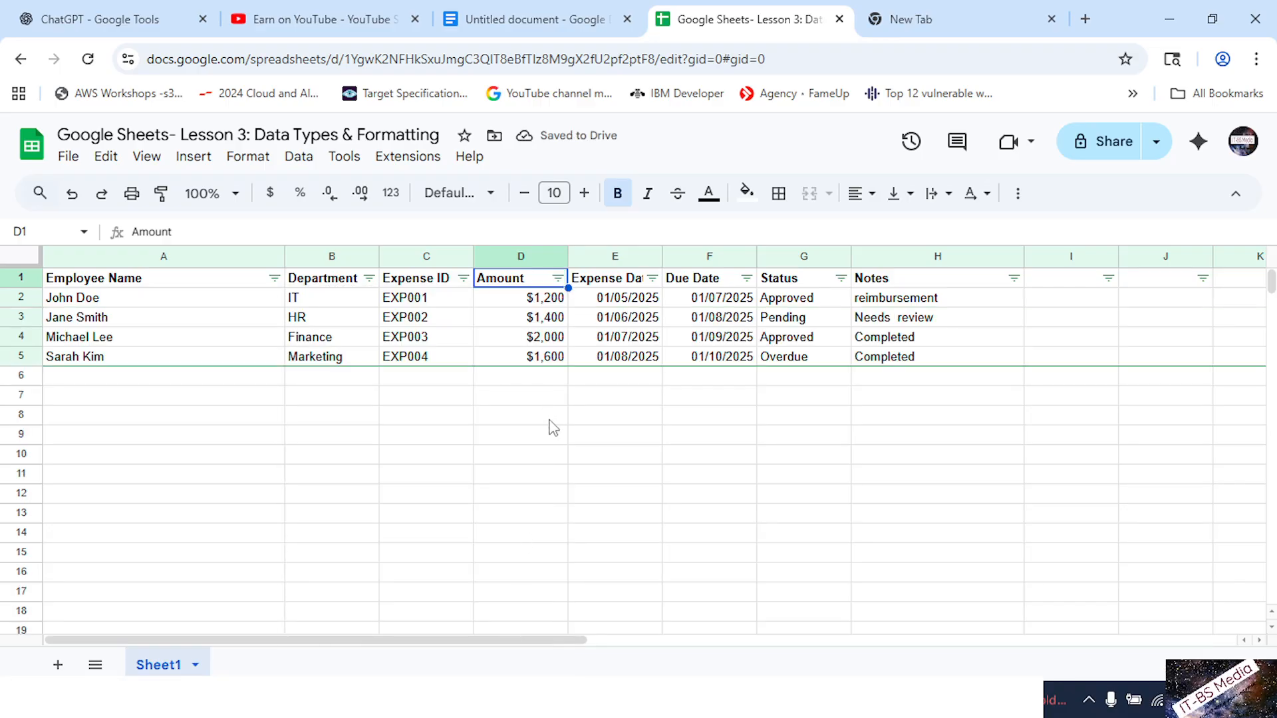
Change the amount of expense EXP004 in cell D5 to 1200
click(545, 386)
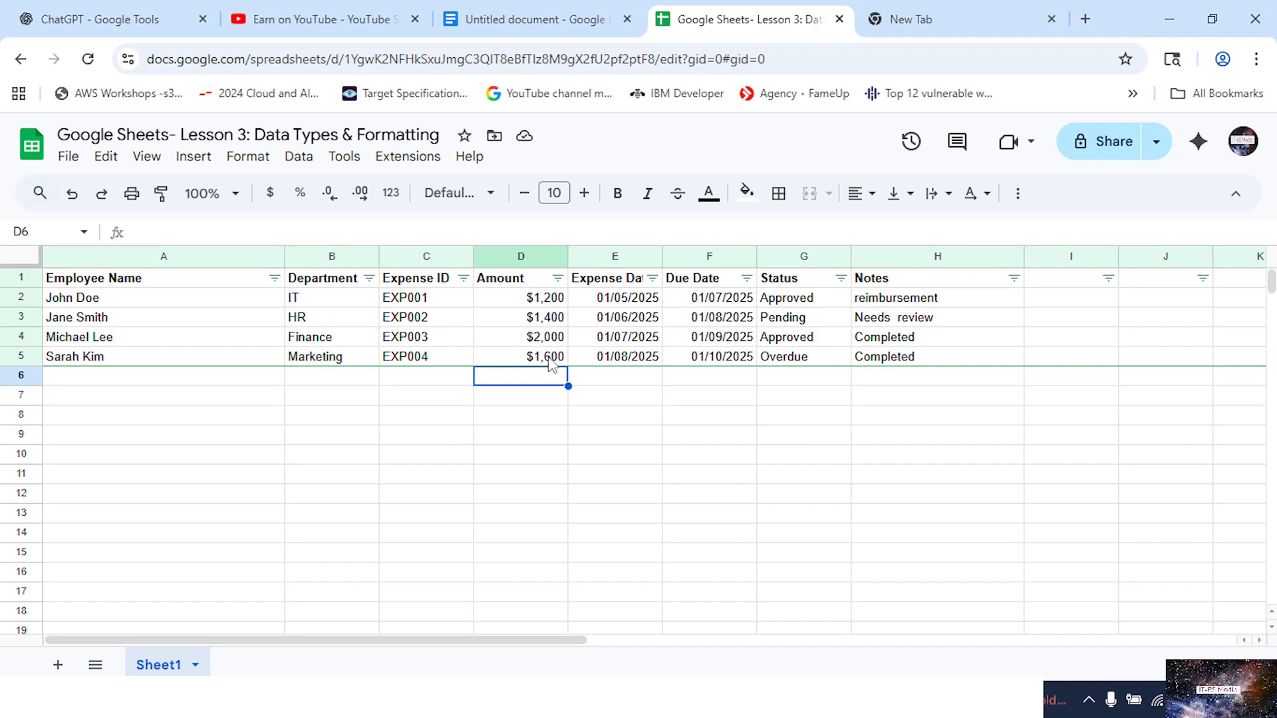
click(549, 360)
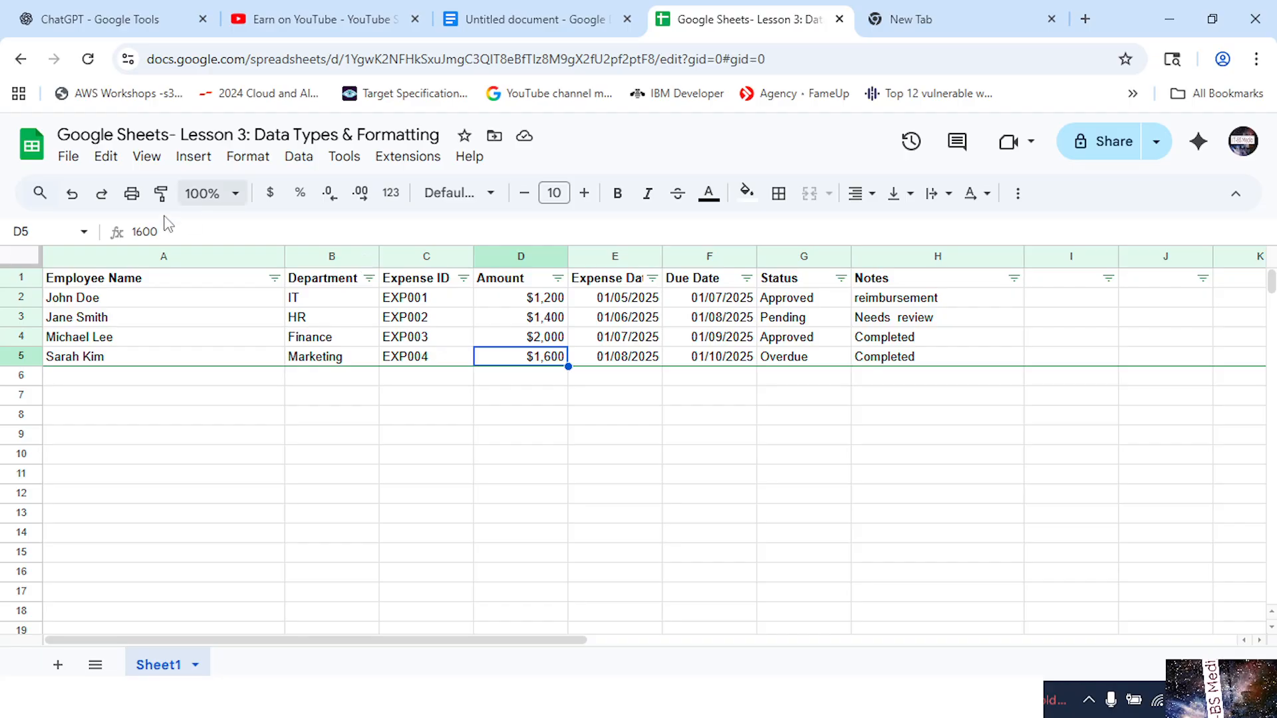
click(142, 231)
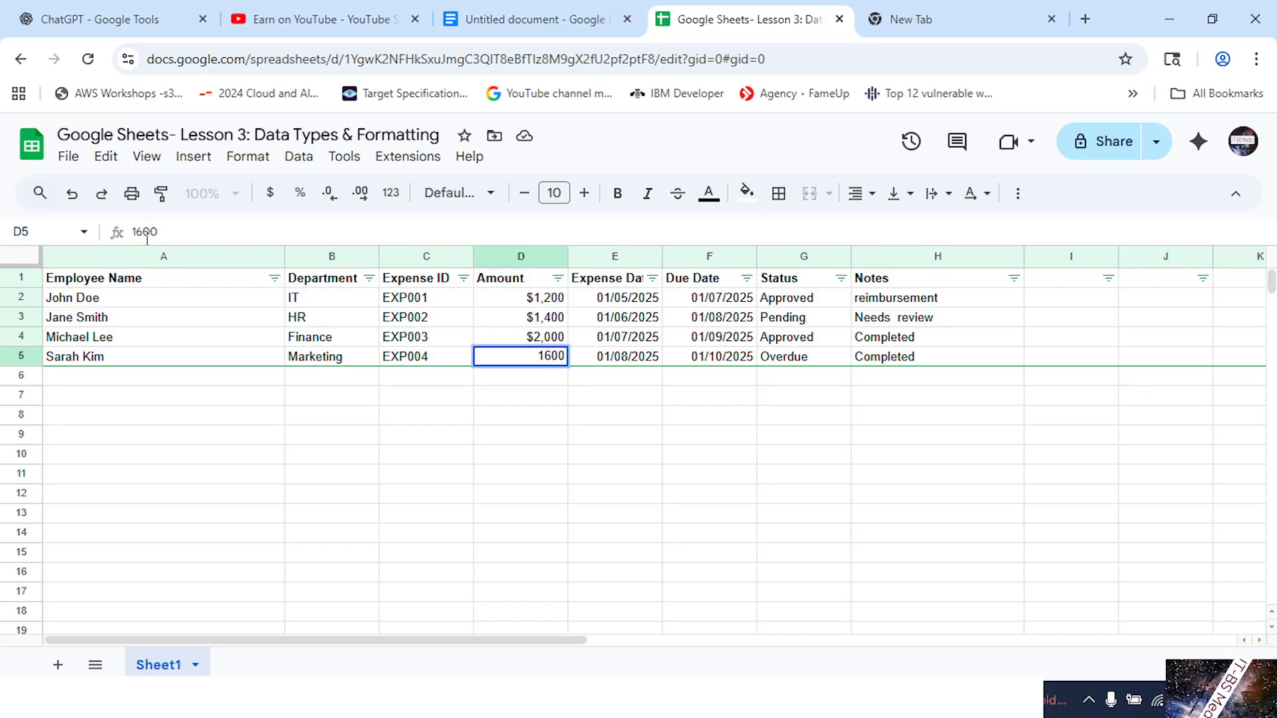
key(BackSpace)
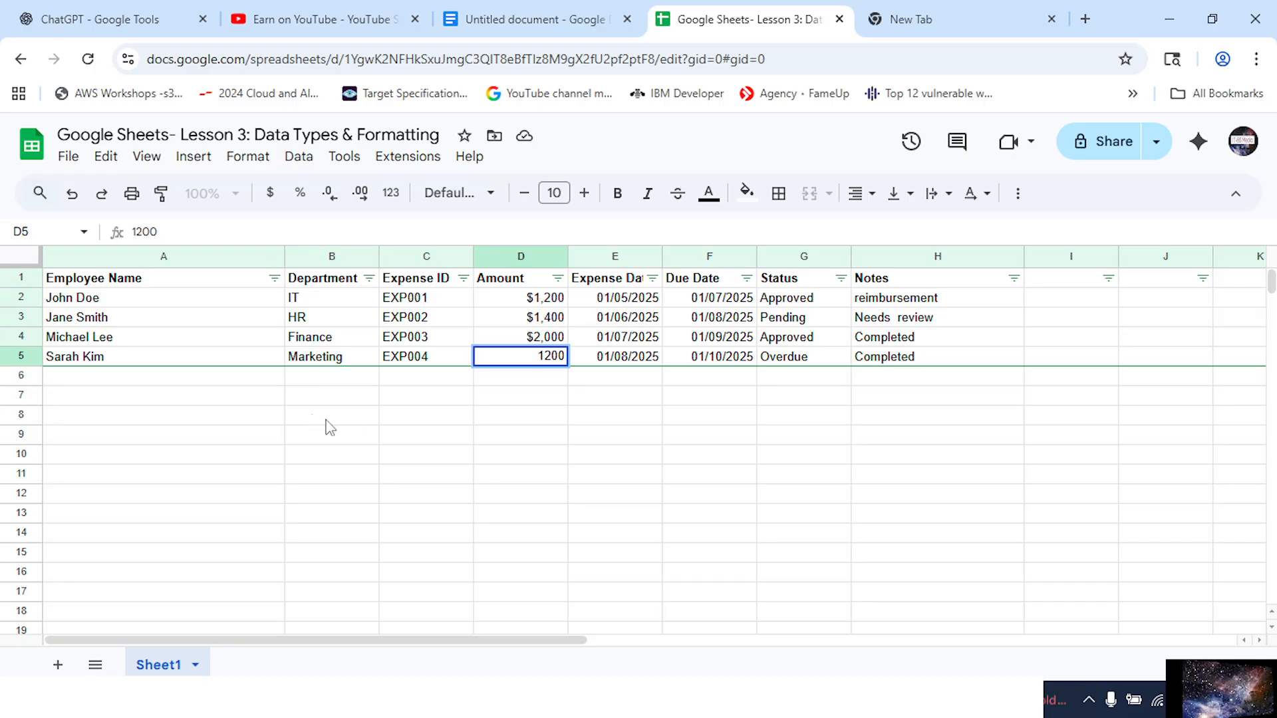
click(361, 426)
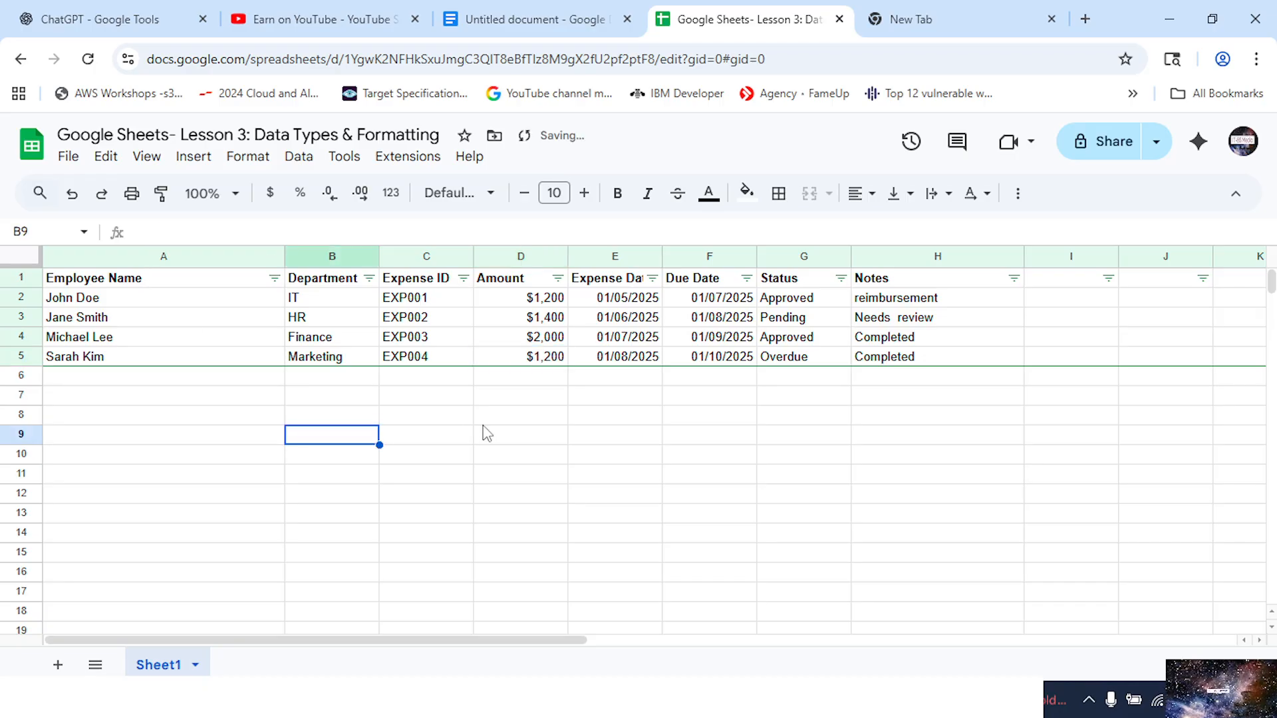
Filter the Amount column to $1,200 only, excluding the $1,400 and $2,000 values
click(558, 278)
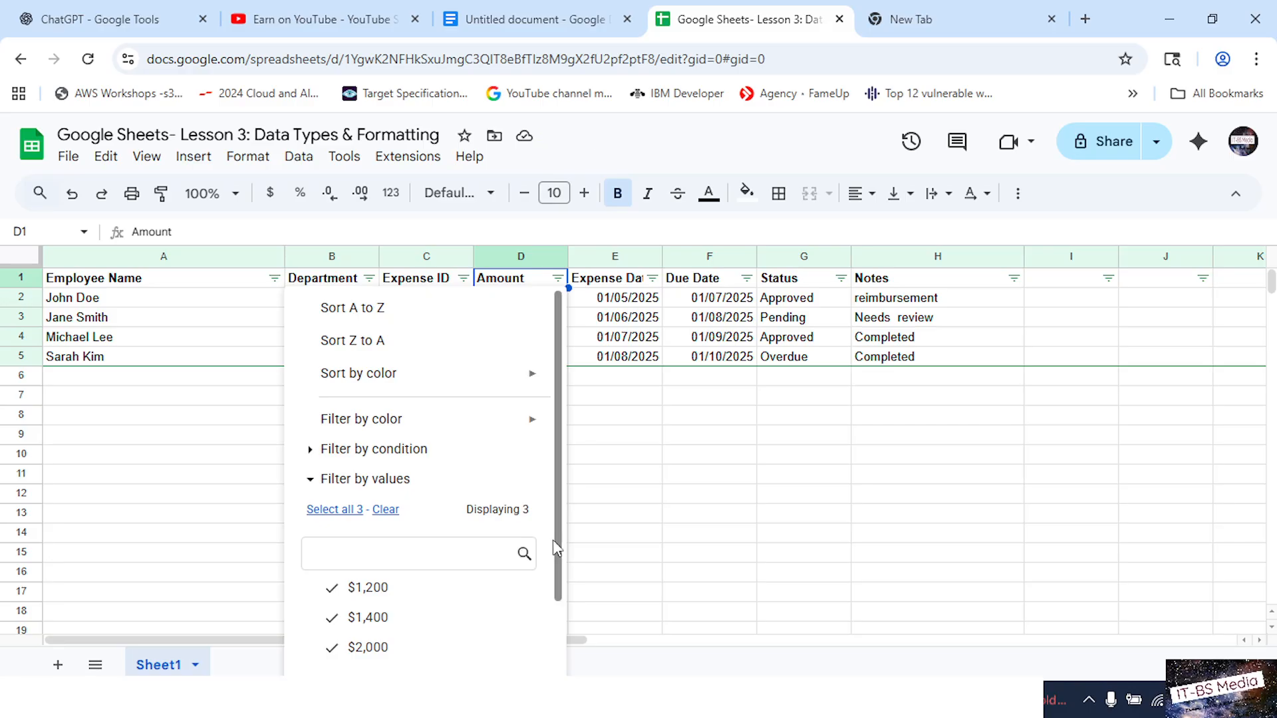
scroll(564, 602, down, 1)
drag(564, 602, 564, 619)
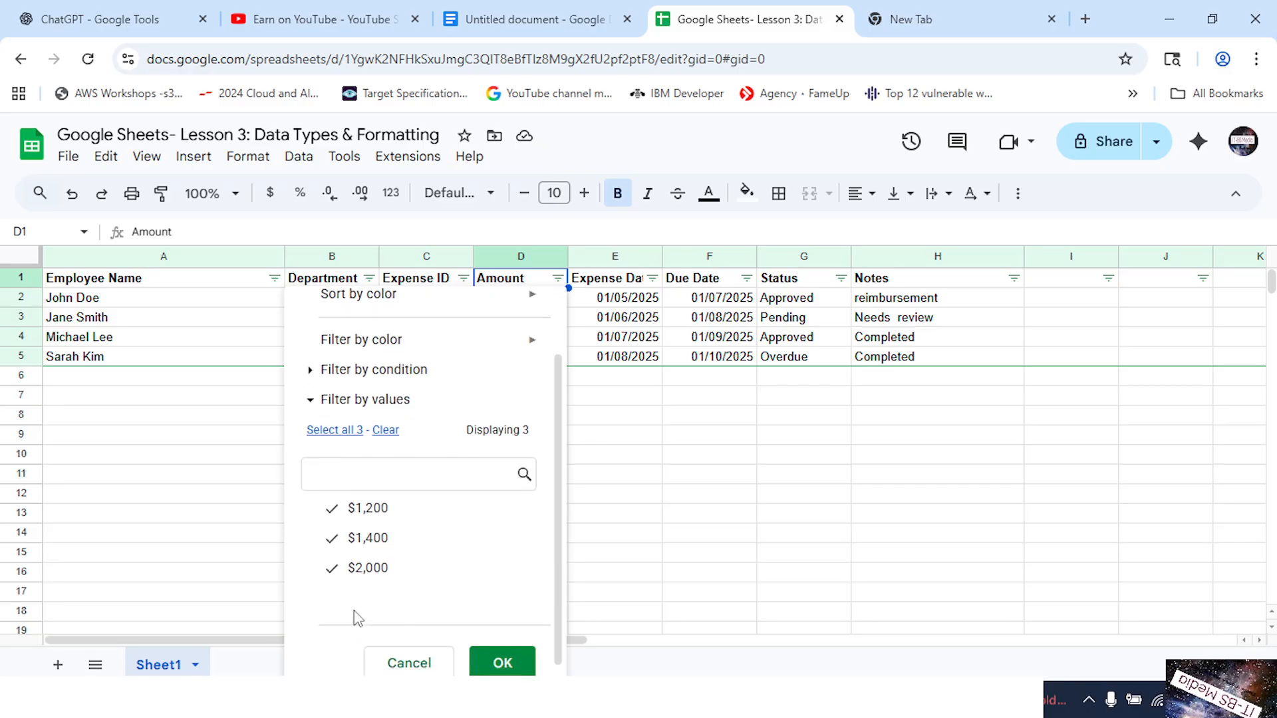
click(331, 573)
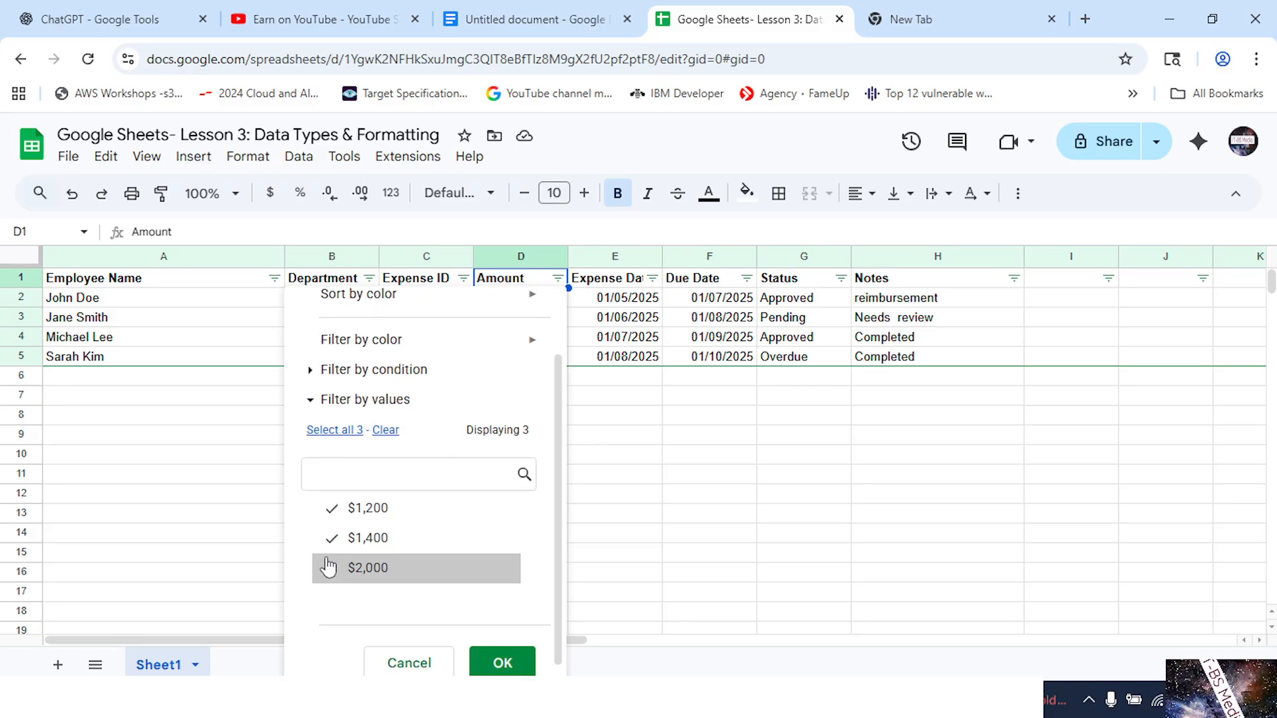
click(332, 546)
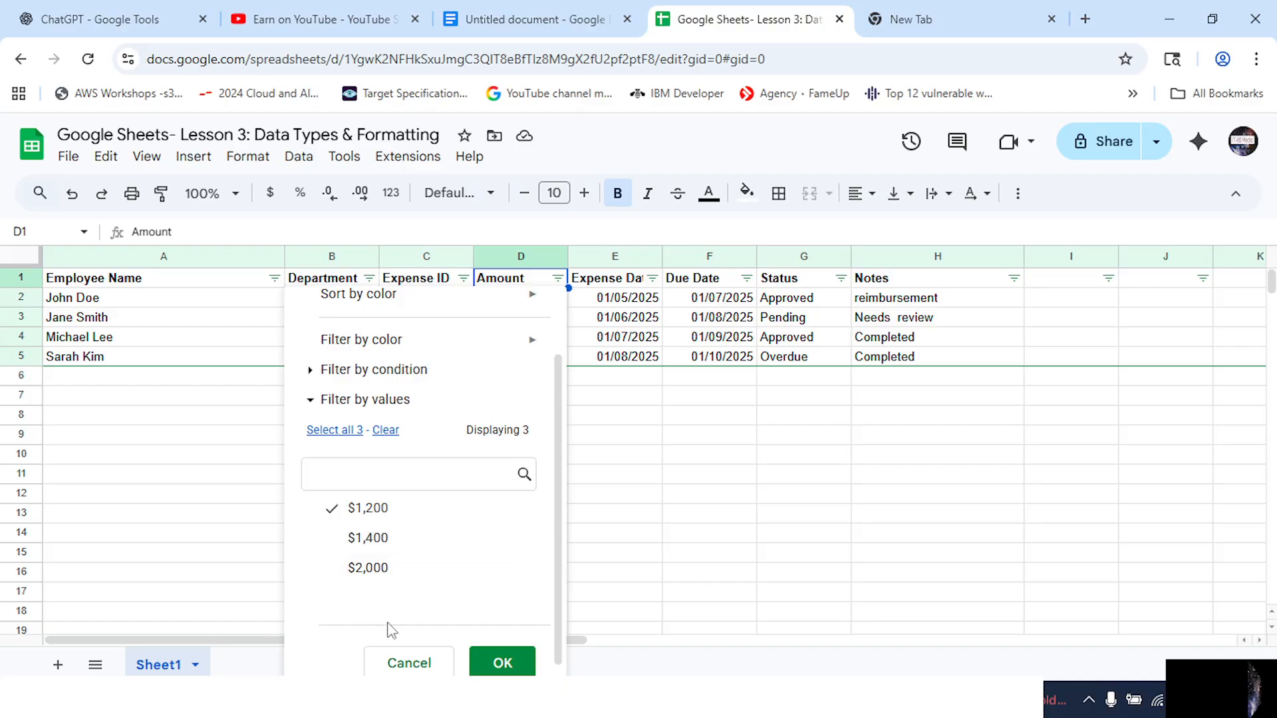
click(502, 665)
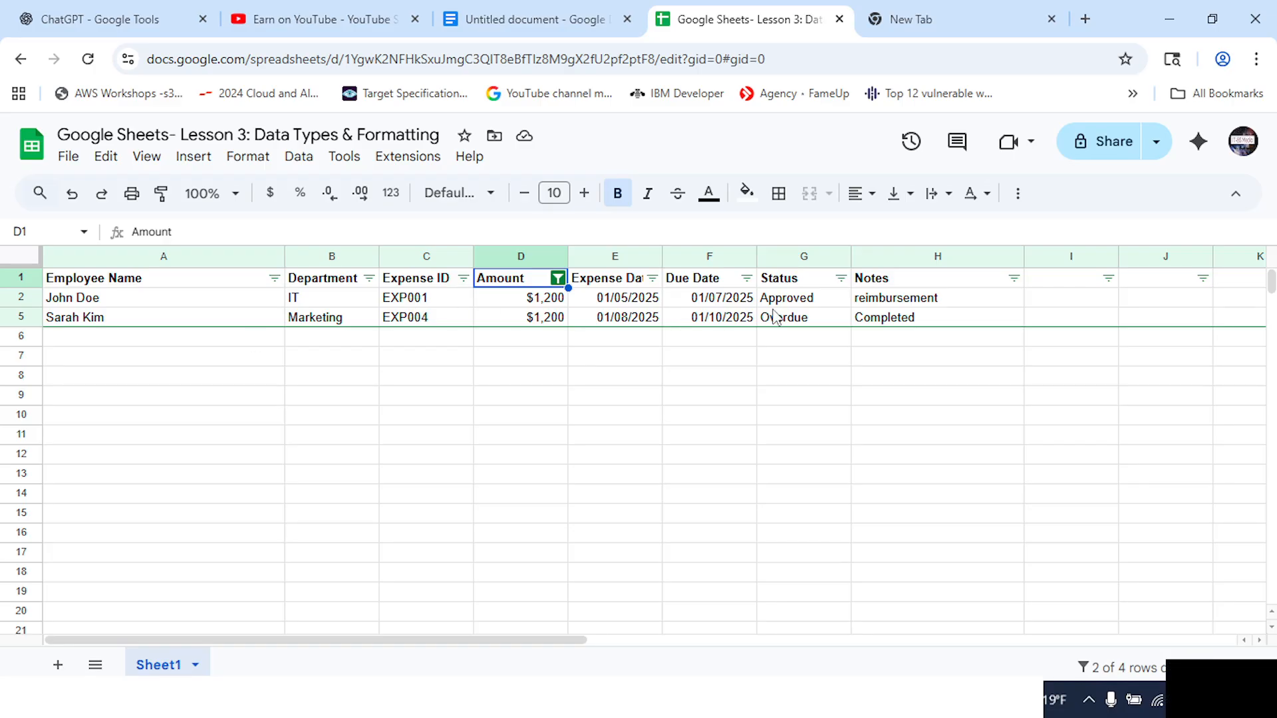
Restore all rows by including $1,400 and $2,000 in the Amount column's value filter again
click(558, 278)
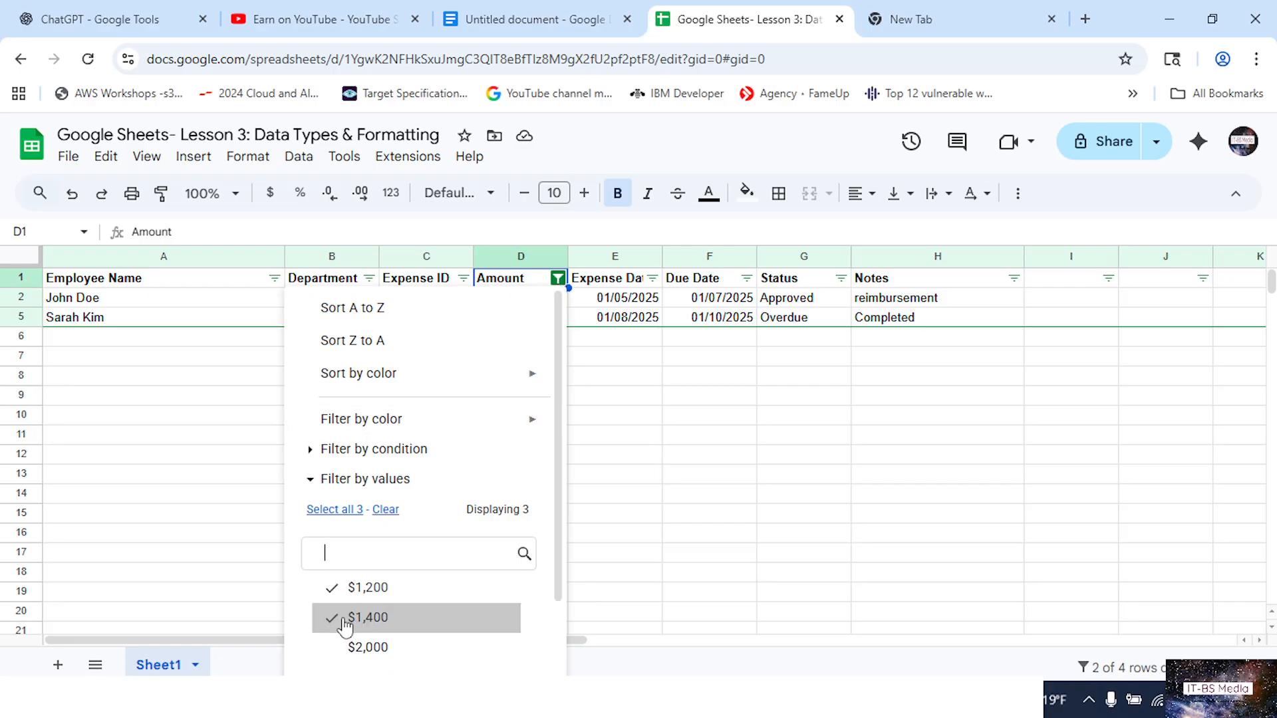
click(346, 647)
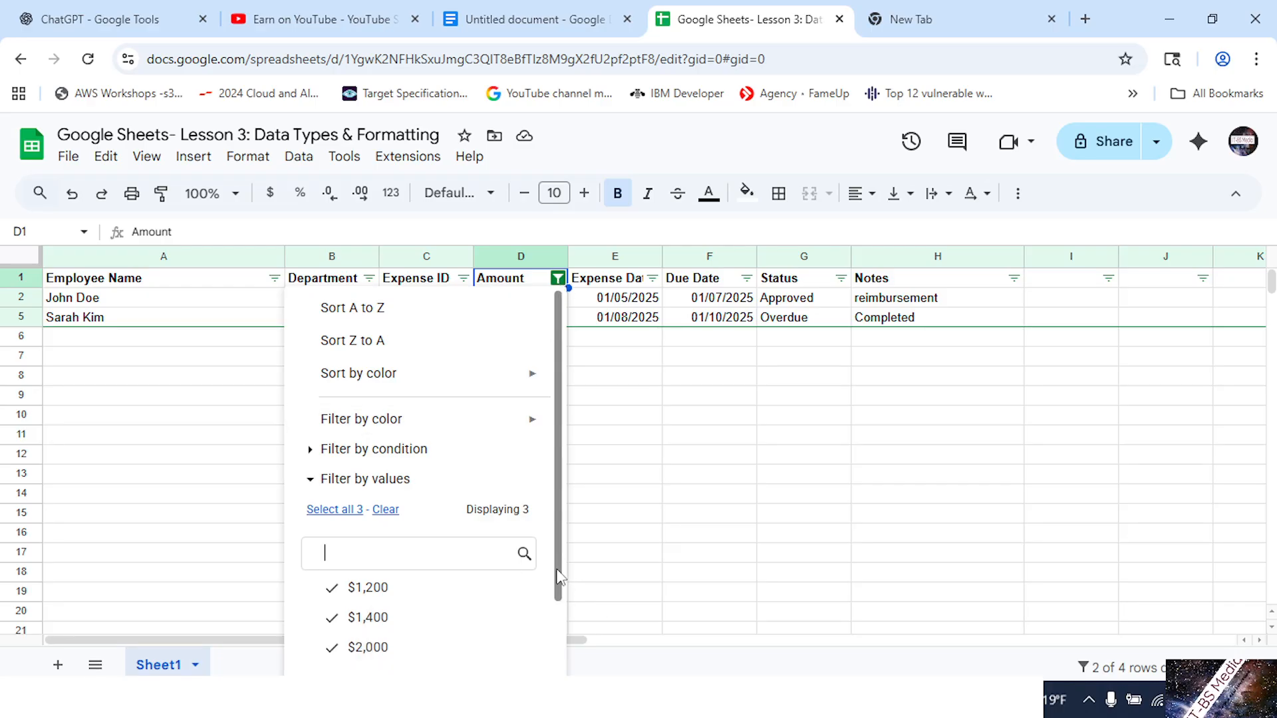
scroll(557, 577, down, 3)
click(509, 668)
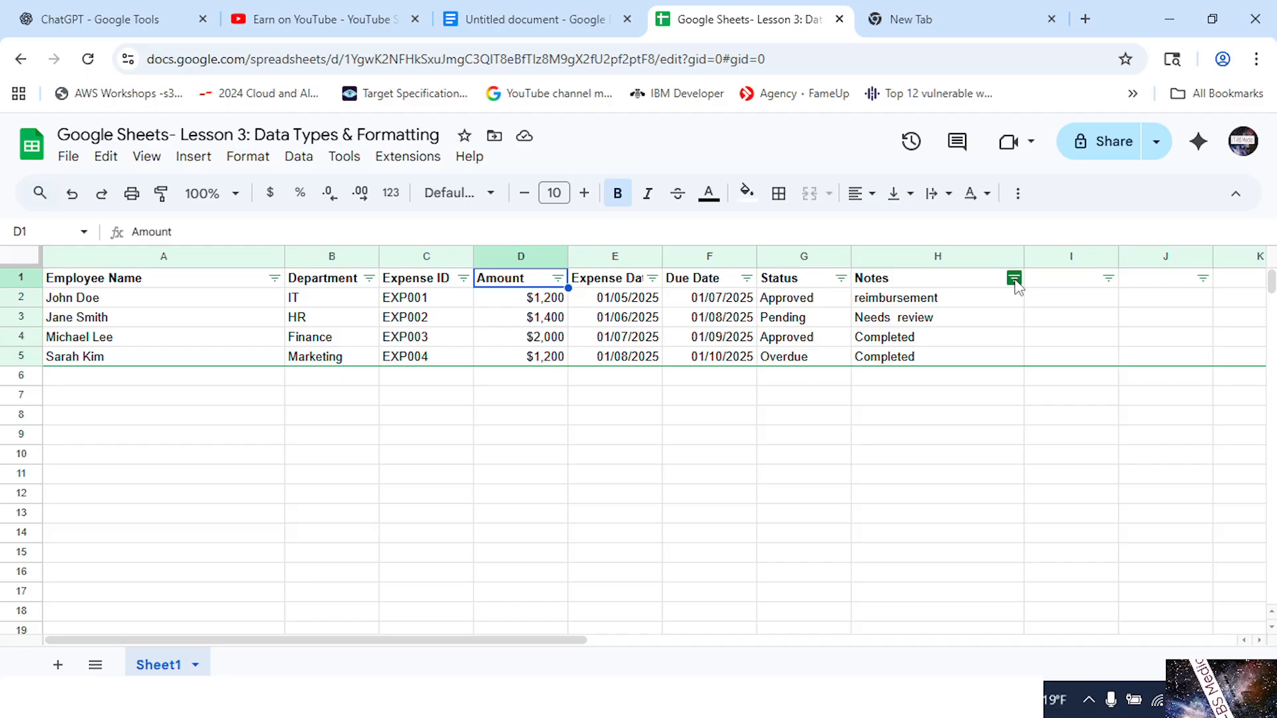
Filter the Notes column to Completed only, excluding Needs review and reimbursement, and select D5:F5 in the filtered rows
click(1013, 278)
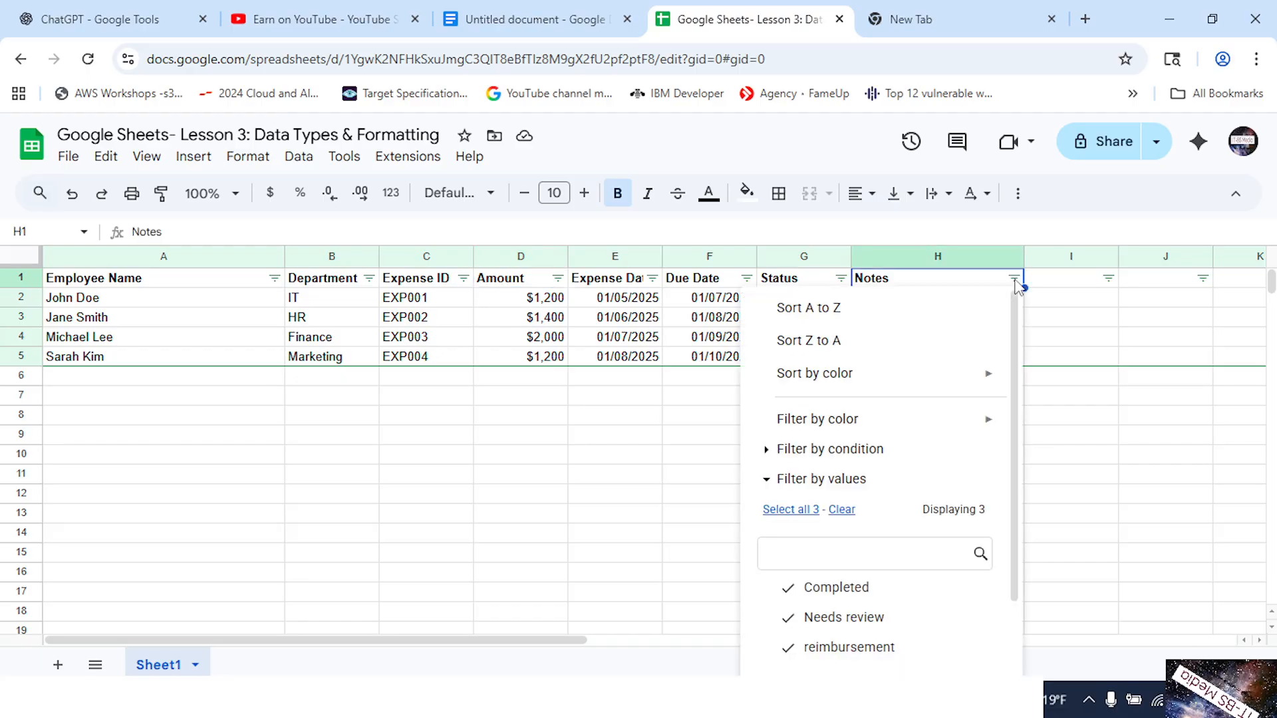
click(791, 650)
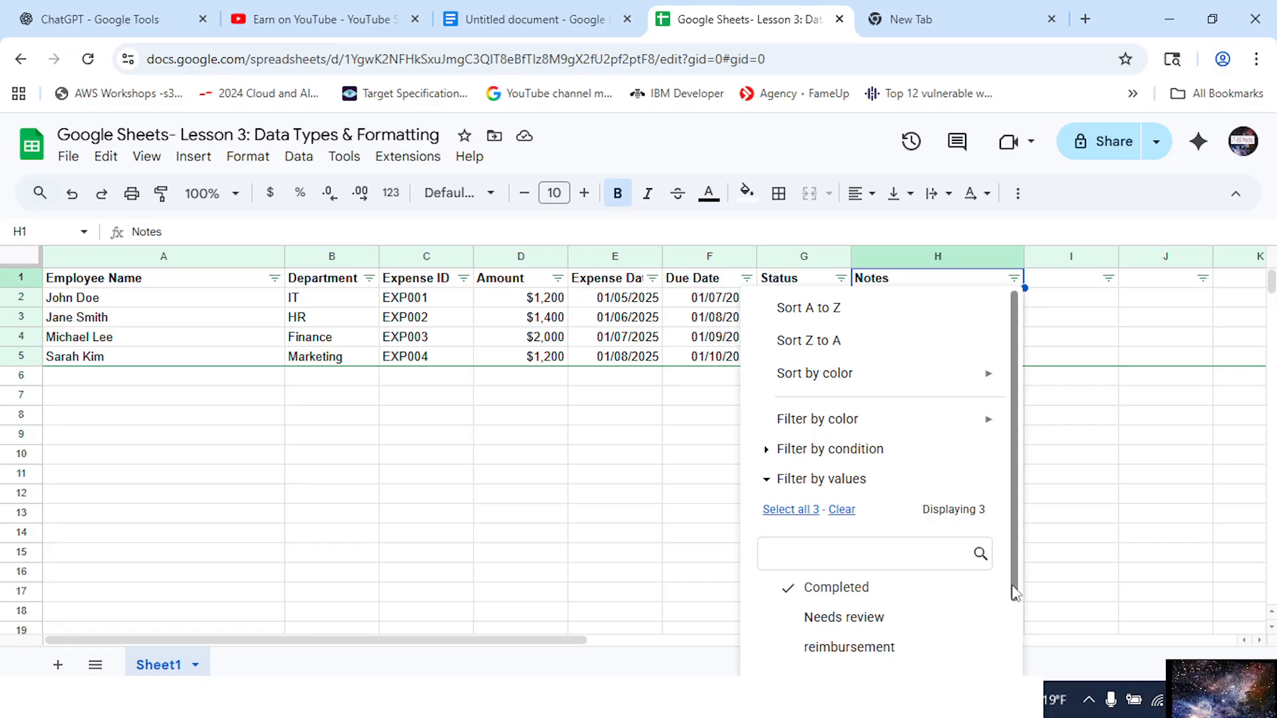
drag(1012, 576, 1014, 637)
scroll(971, 670, down, 1)
click(958, 668)
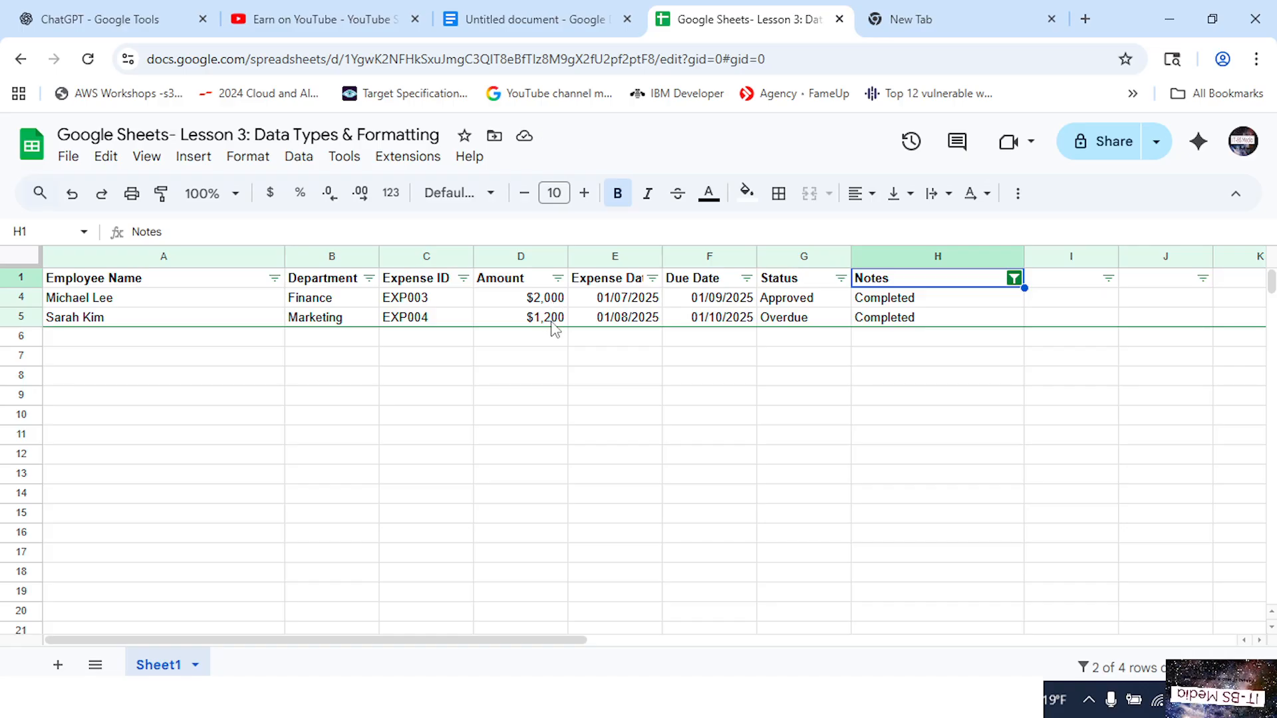
drag(547, 322, 730, 323)
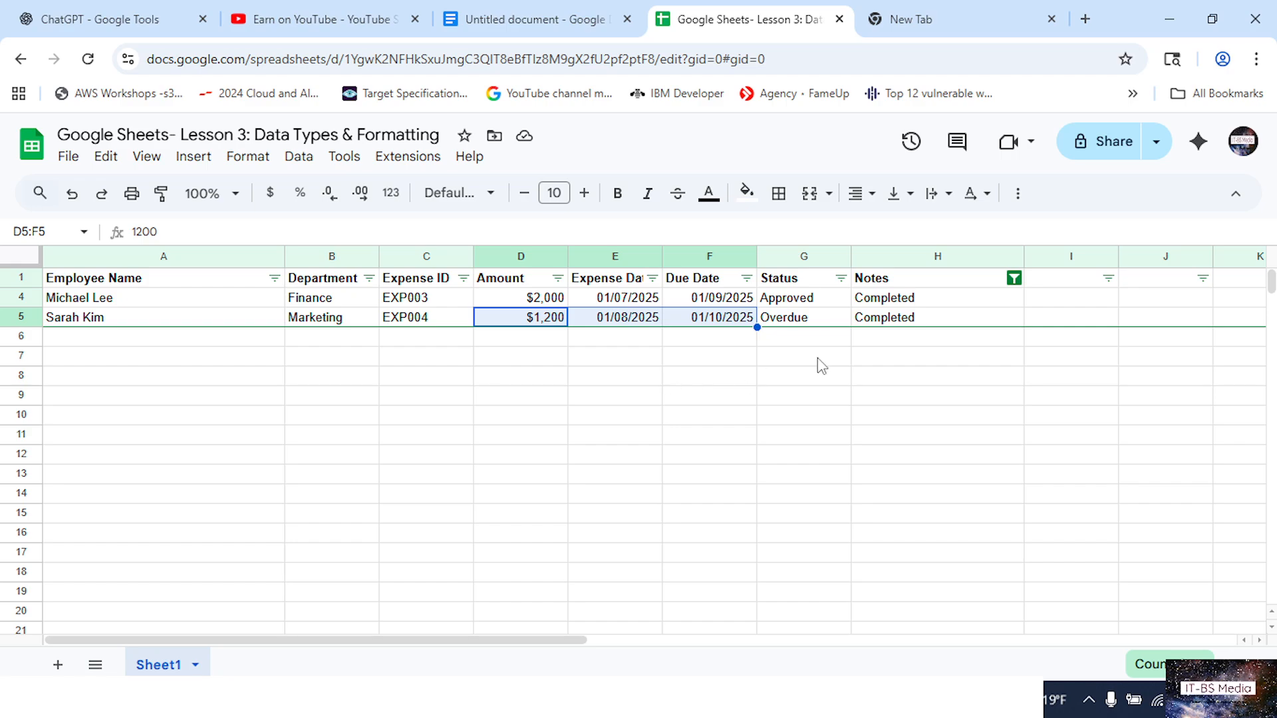
Examine the filter values offered for the Notes and Amount columns while the Notes filter is active, without changing them
click(1014, 279)
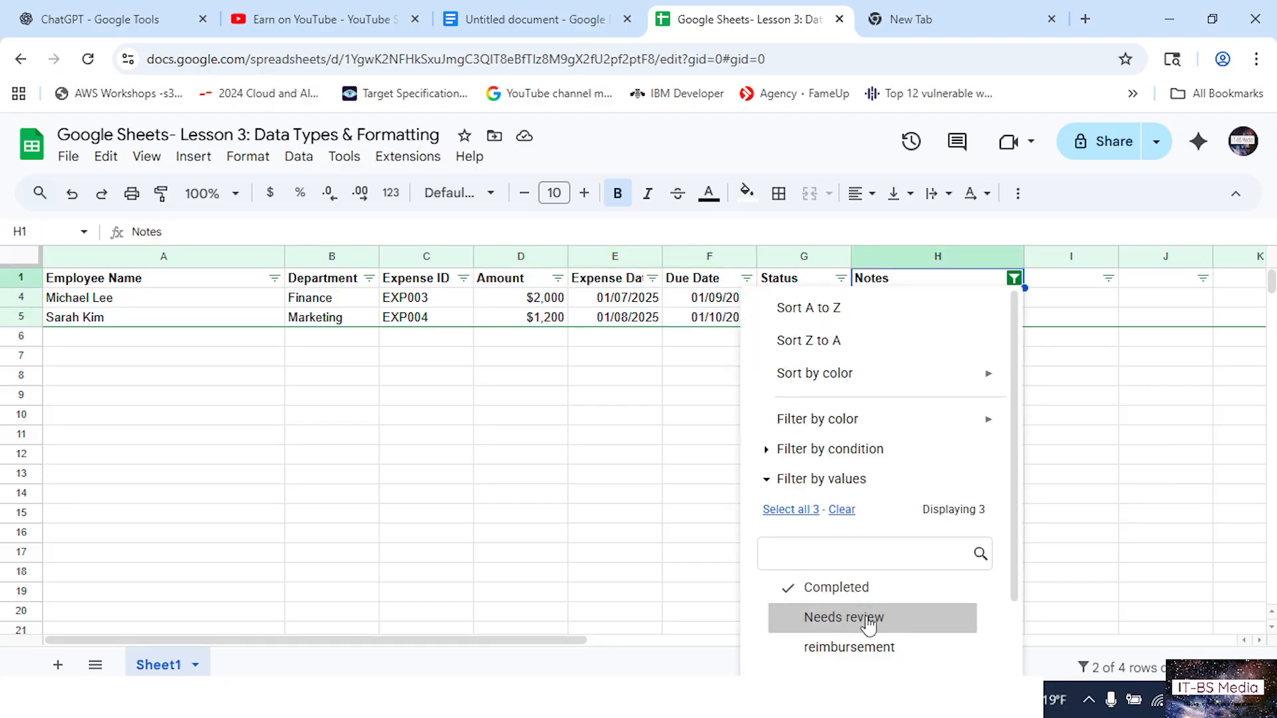
click(629, 517)
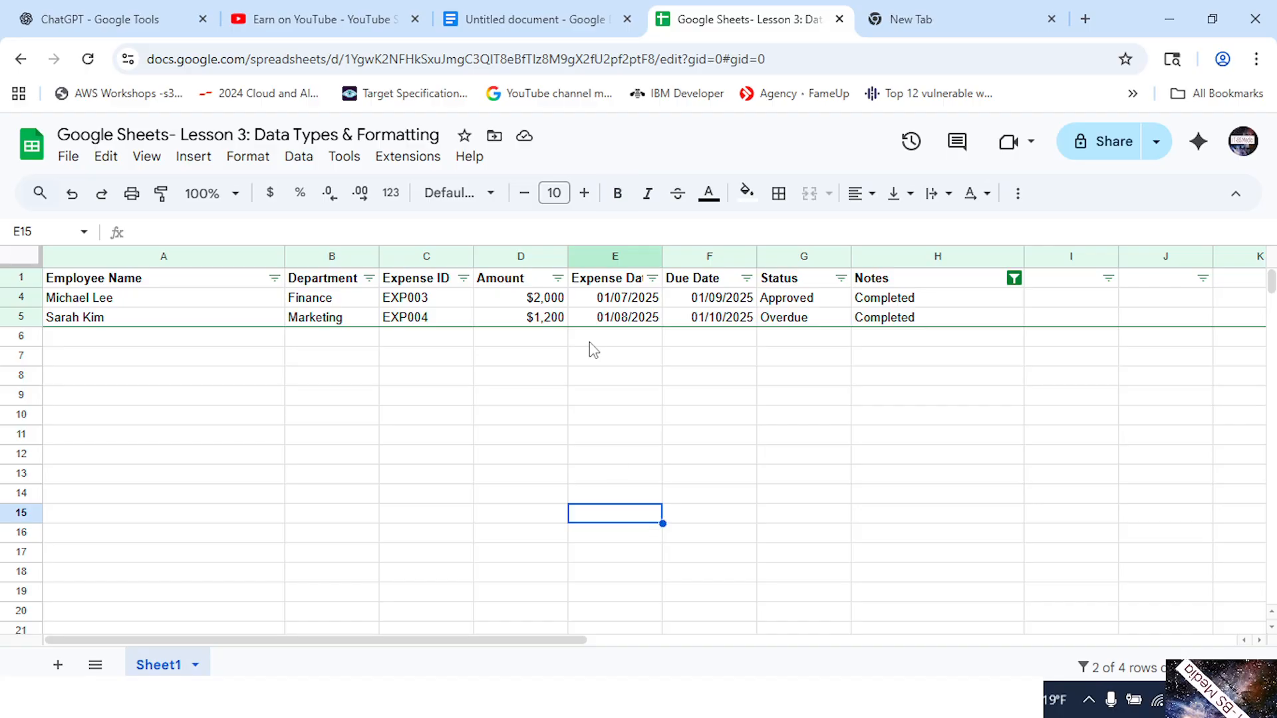
click(558, 279)
drag(561, 419, 559, 496)
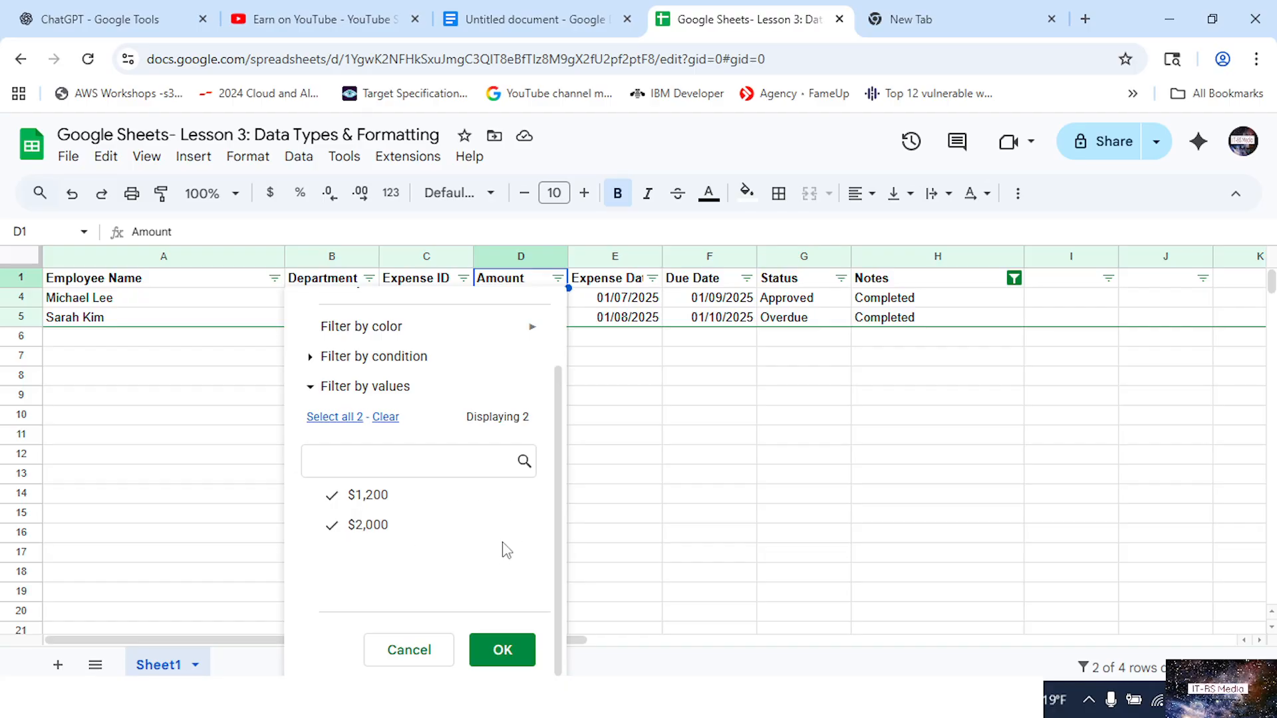
Include Needs review and reimbursement in the Notes filter again to show all expense rows
click(1013, 278)
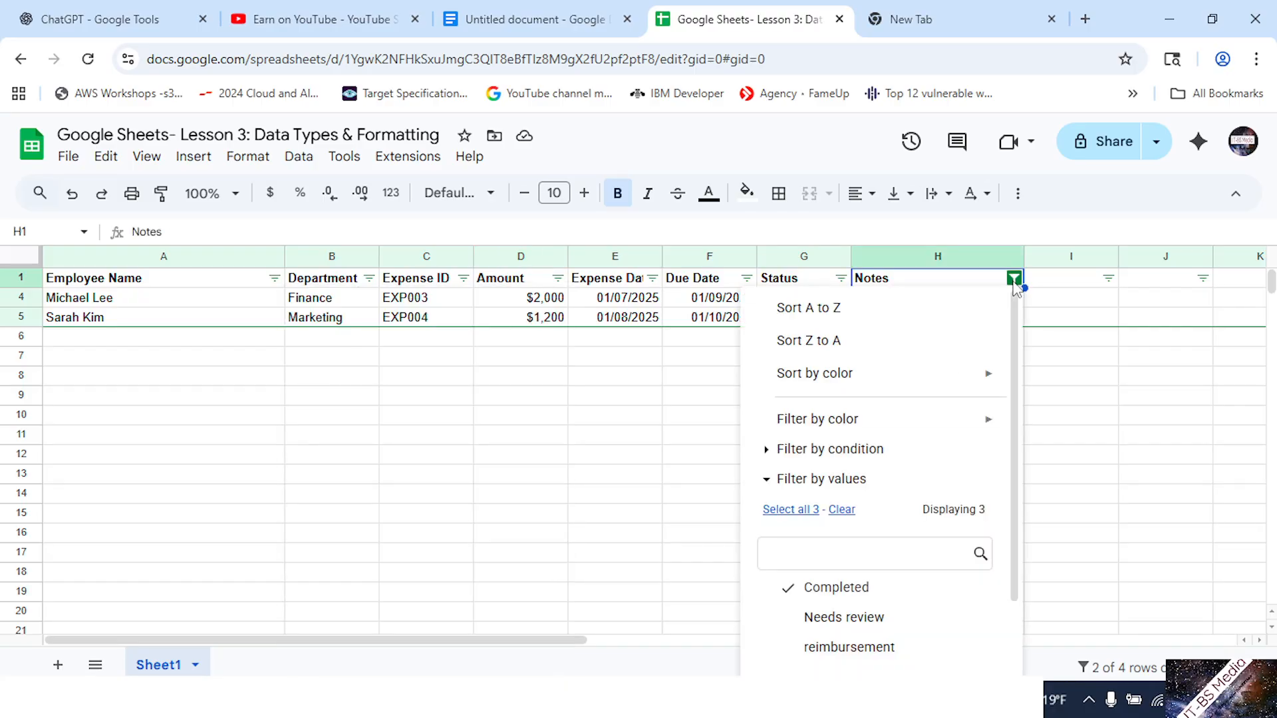
click(791, 622)
click(793, 647)
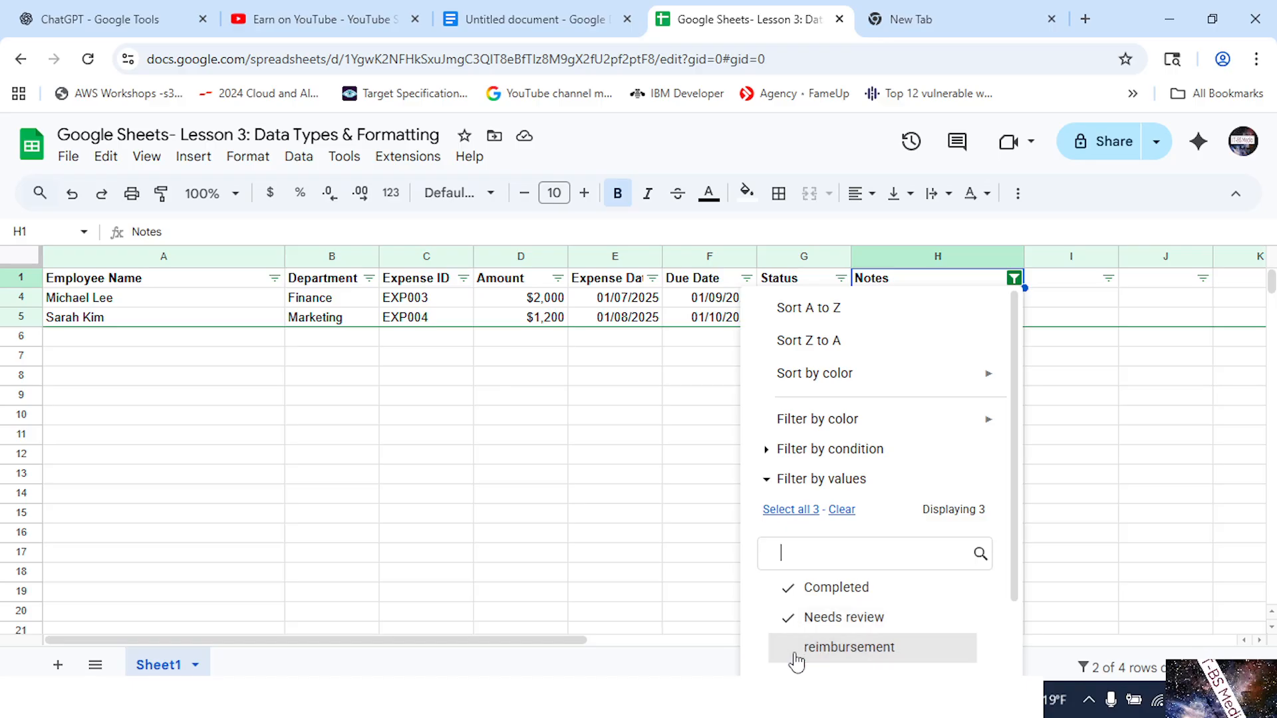
scroll(1017, 542, down, 3)
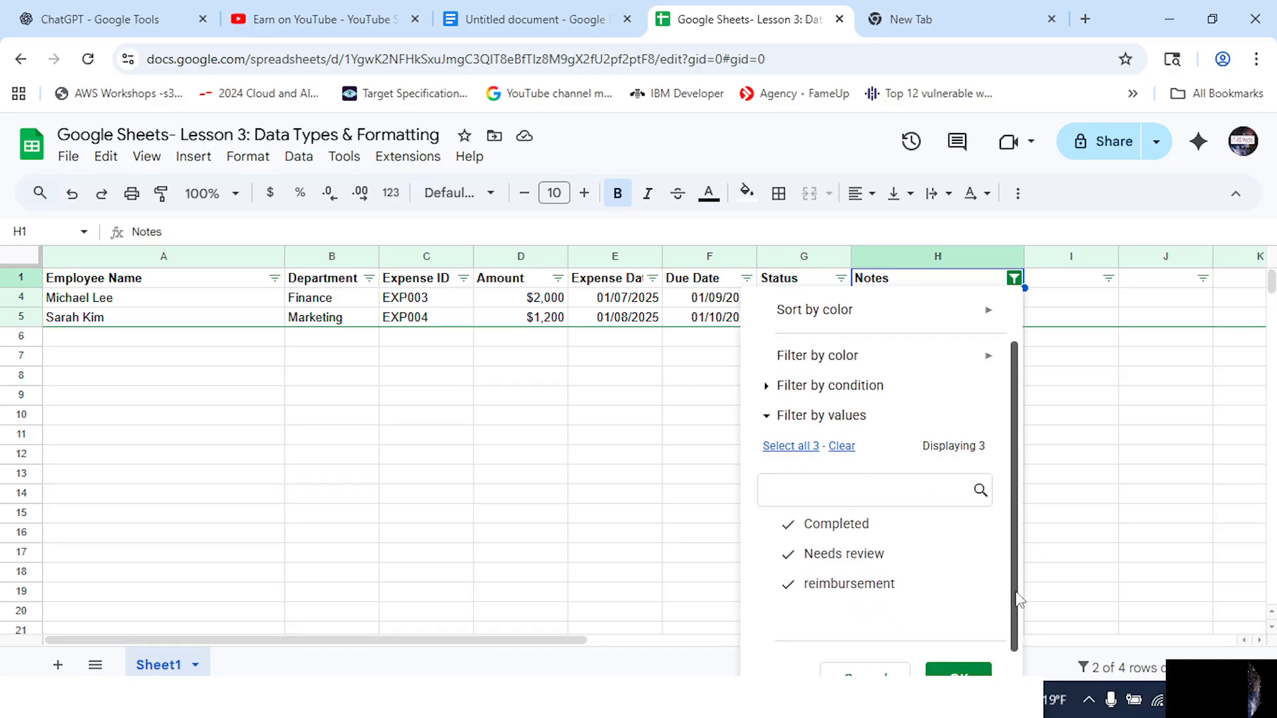
click(958, 655)
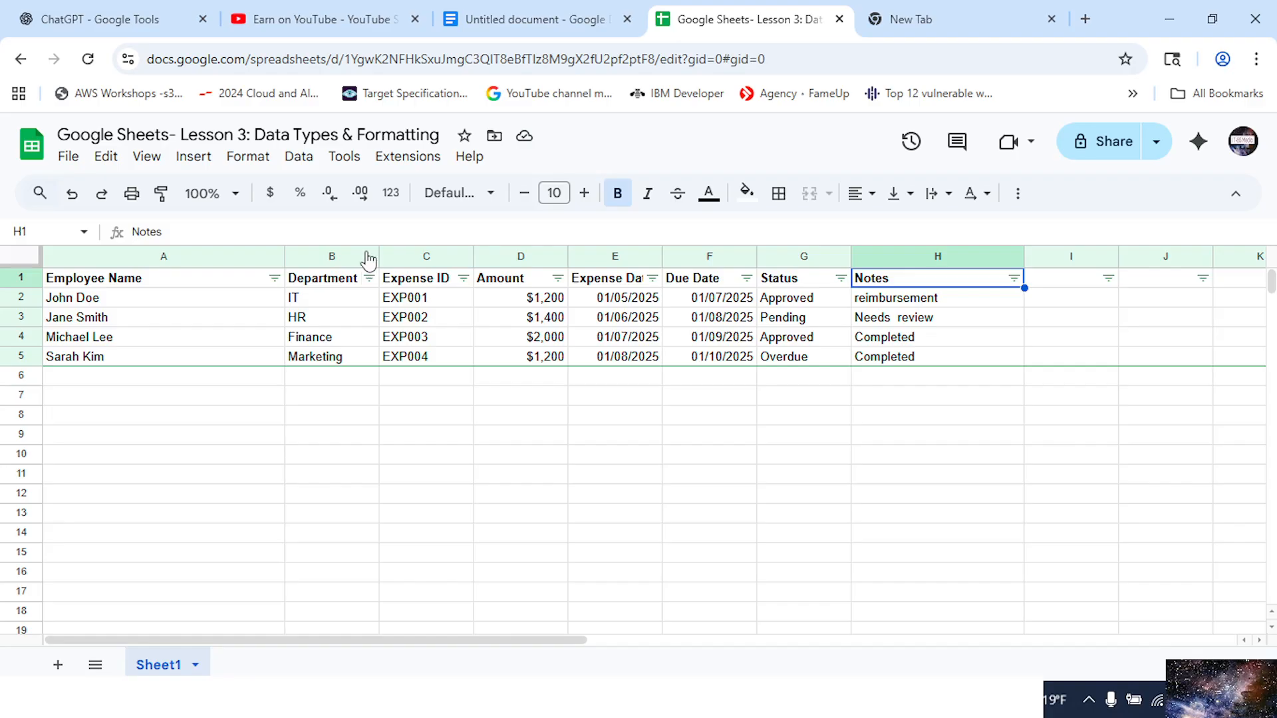
click(298, 157)
mouse_move(365, 297)
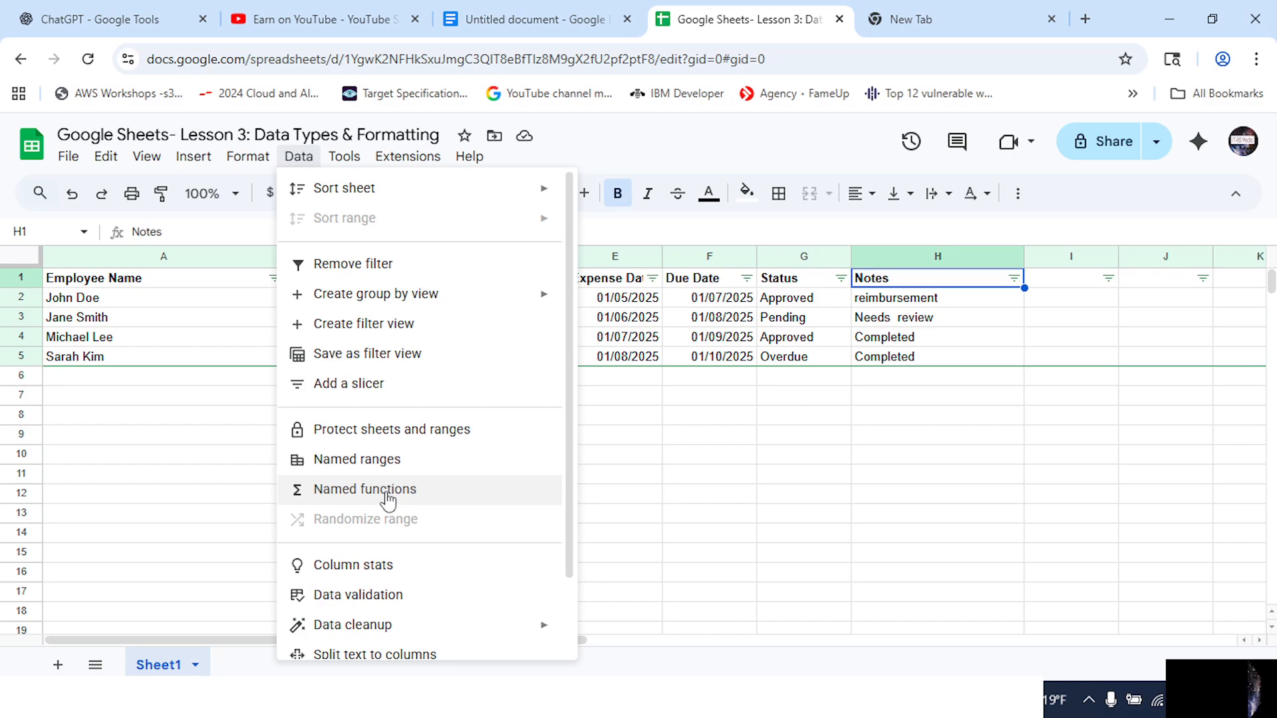
click(652, 459)
click(537, 386)
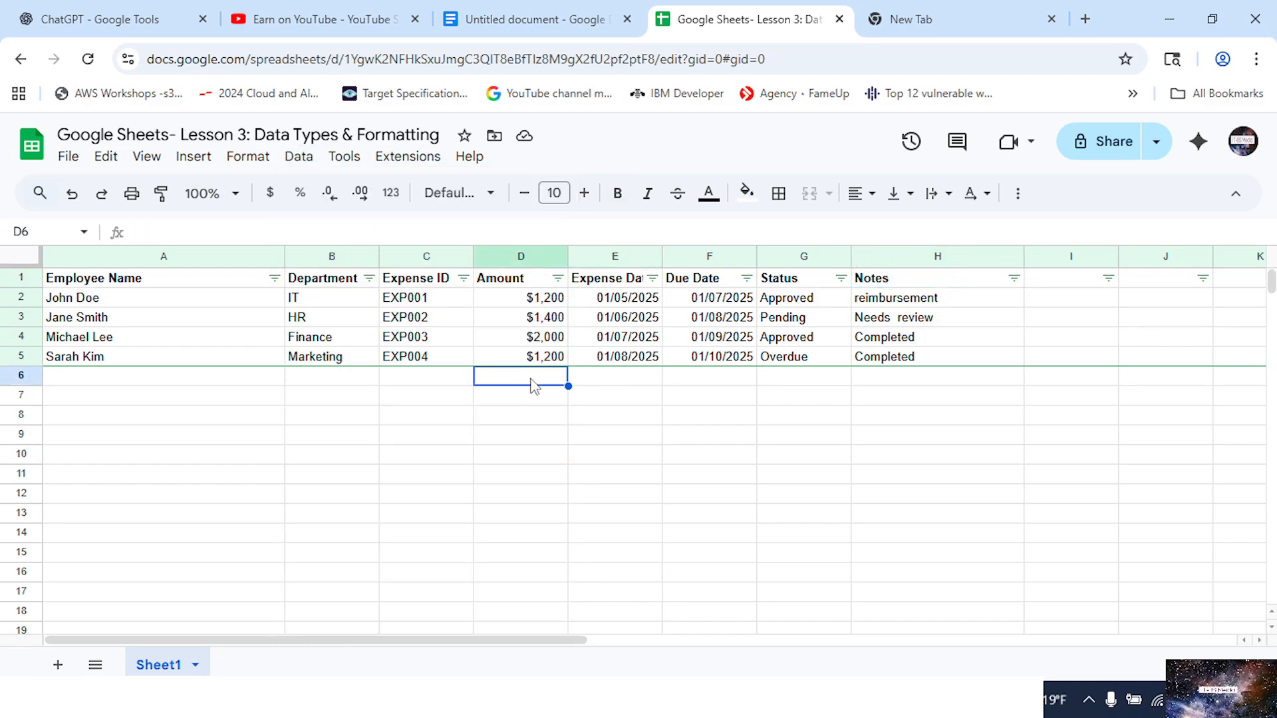
Add the row label Total in cell A6 below the last employee name
click(75, 377)
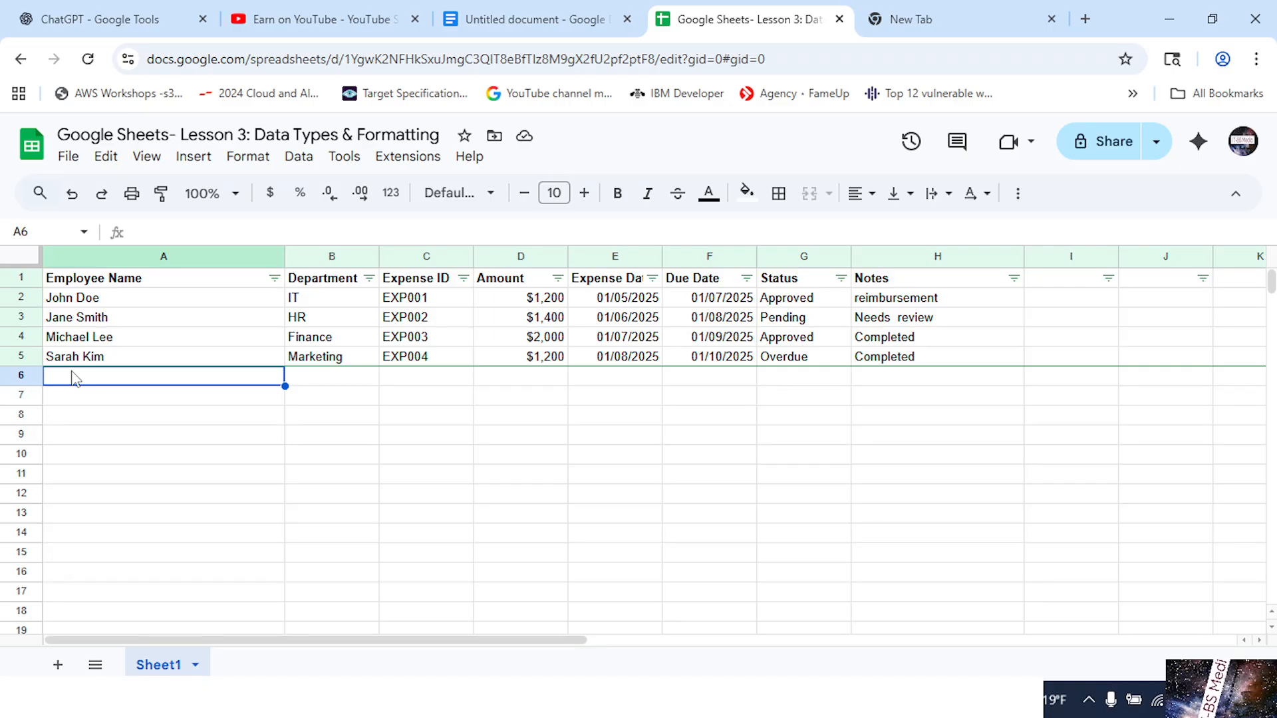
text(To)
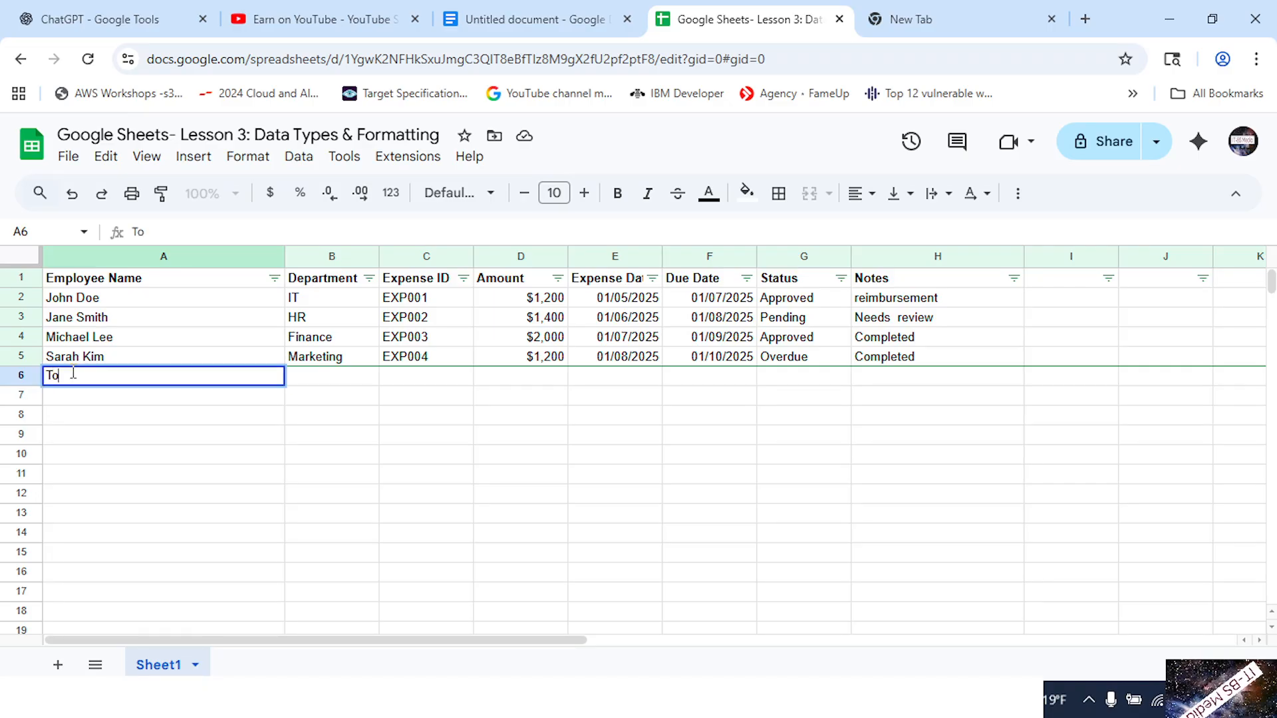
text(tal)
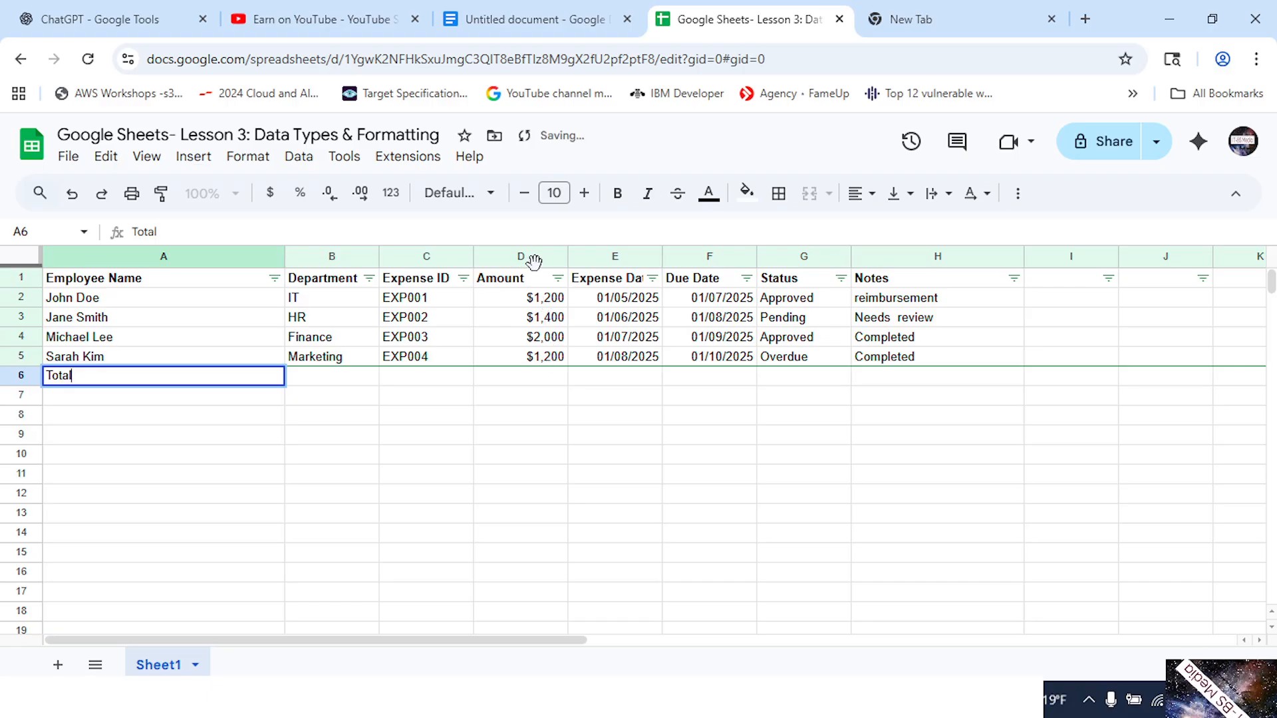
Sum the expense amounts in cell D6 of the Total row with the suggested formula =SUM(D2:D5)
click(542, 256)
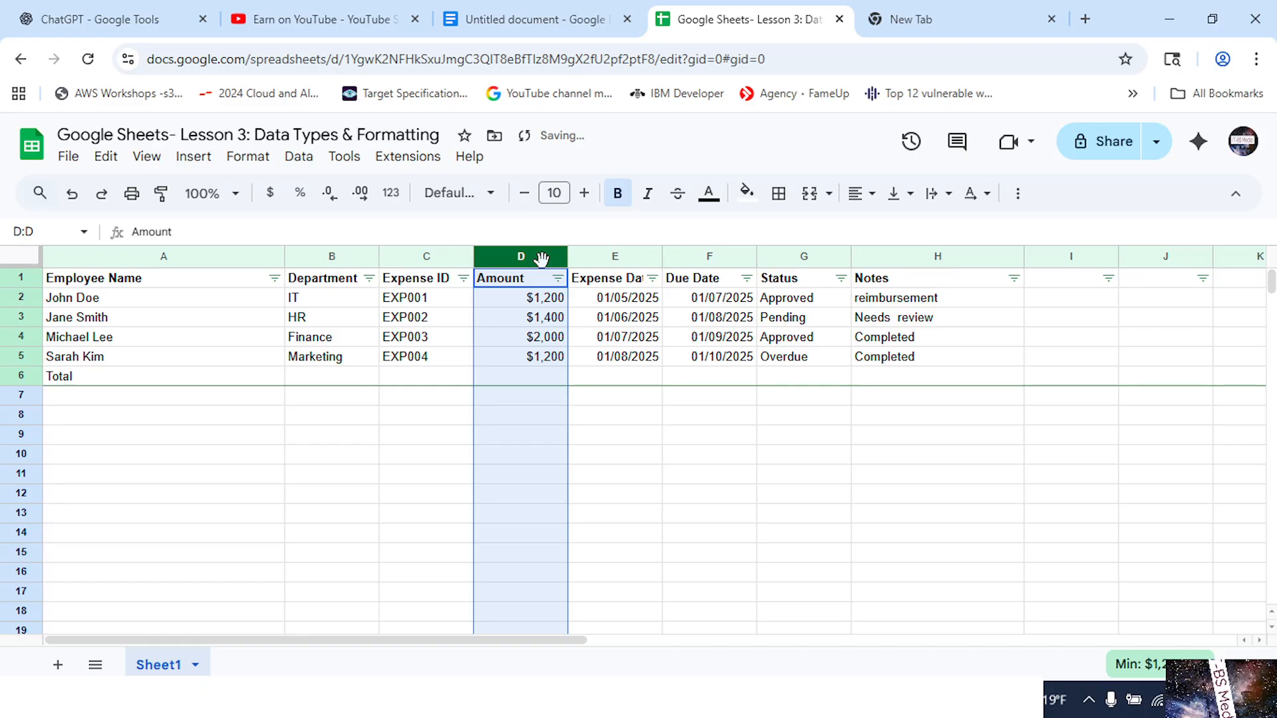
click(530, 378)
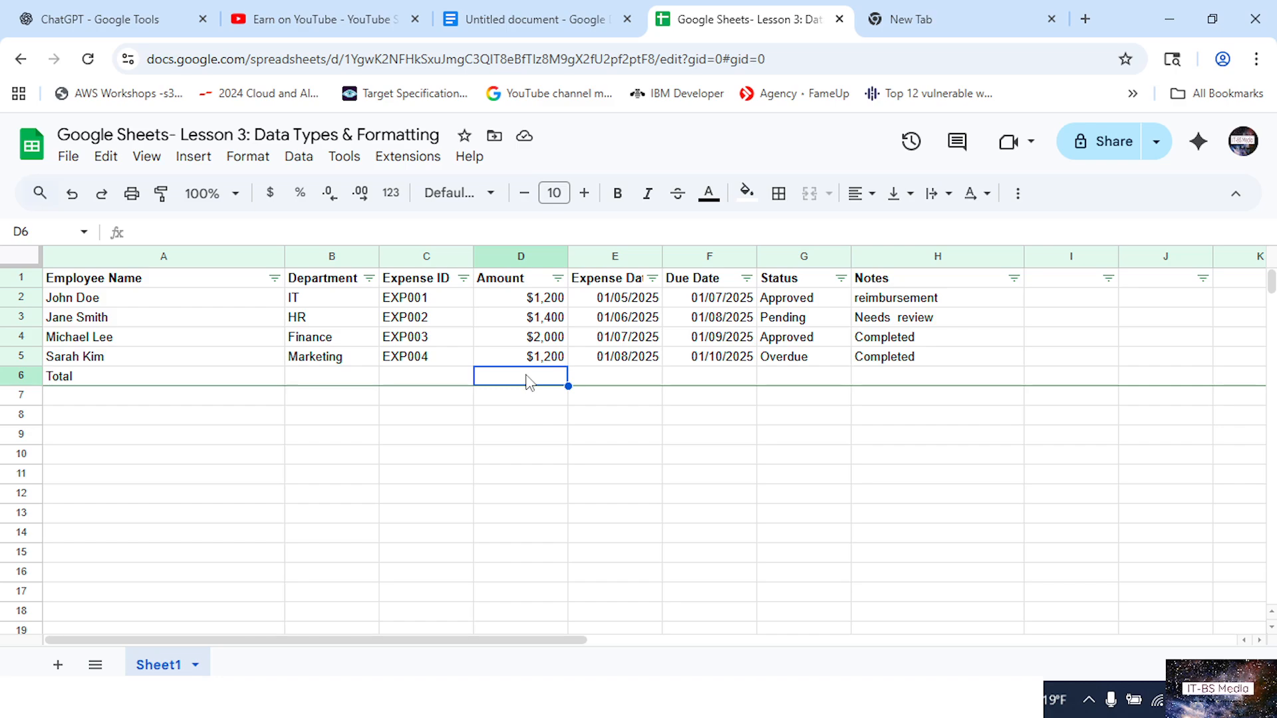
text(=)
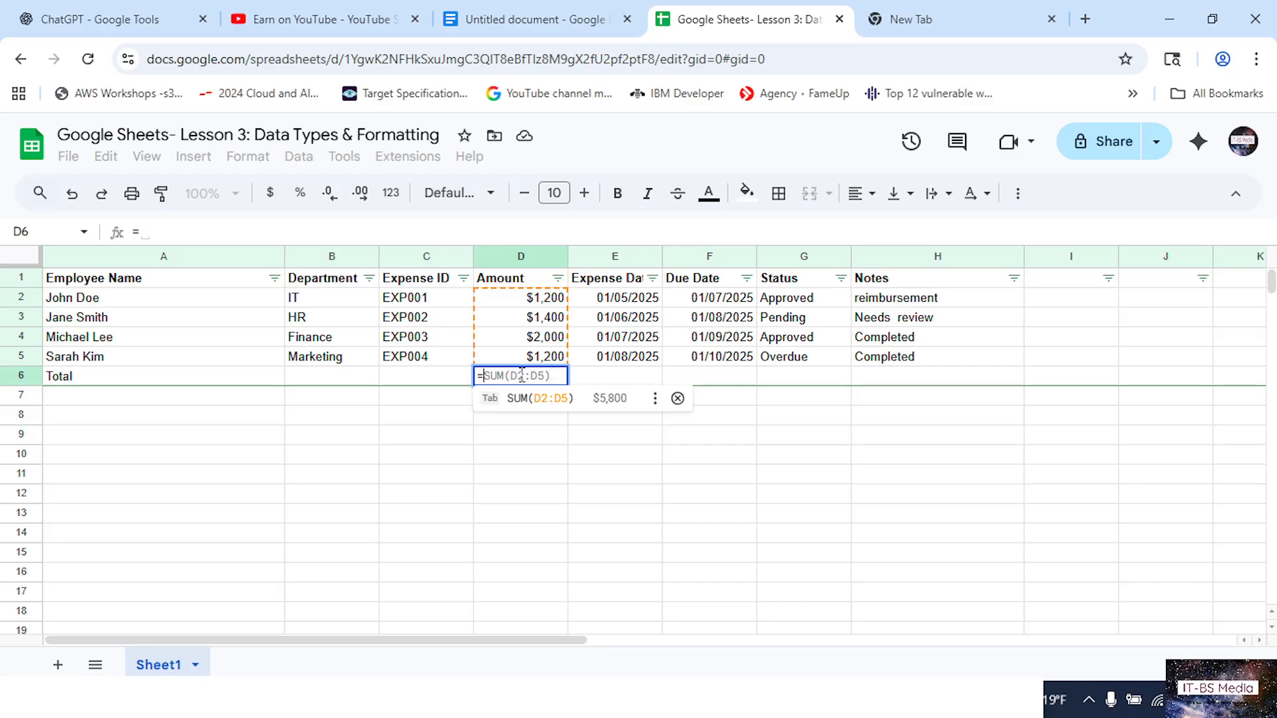
click(549, 399)
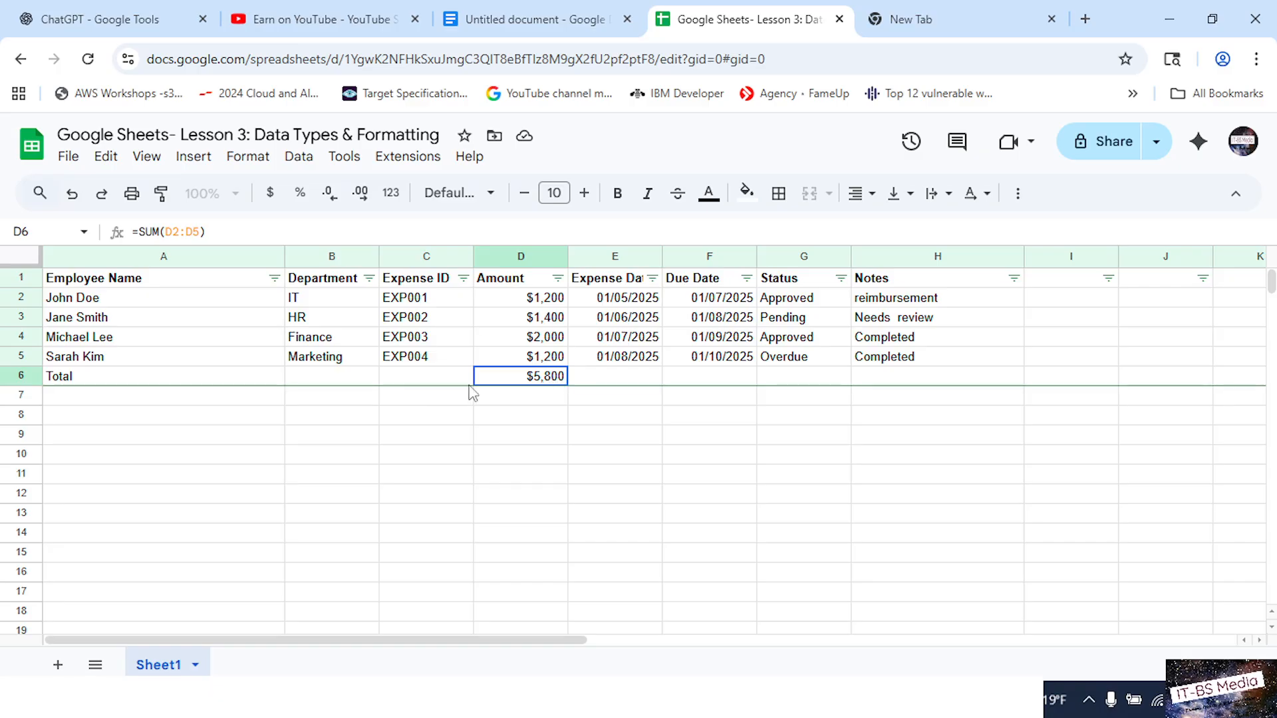
Make the whole Total row, row 6, bold and deselect it
click(18, 376)
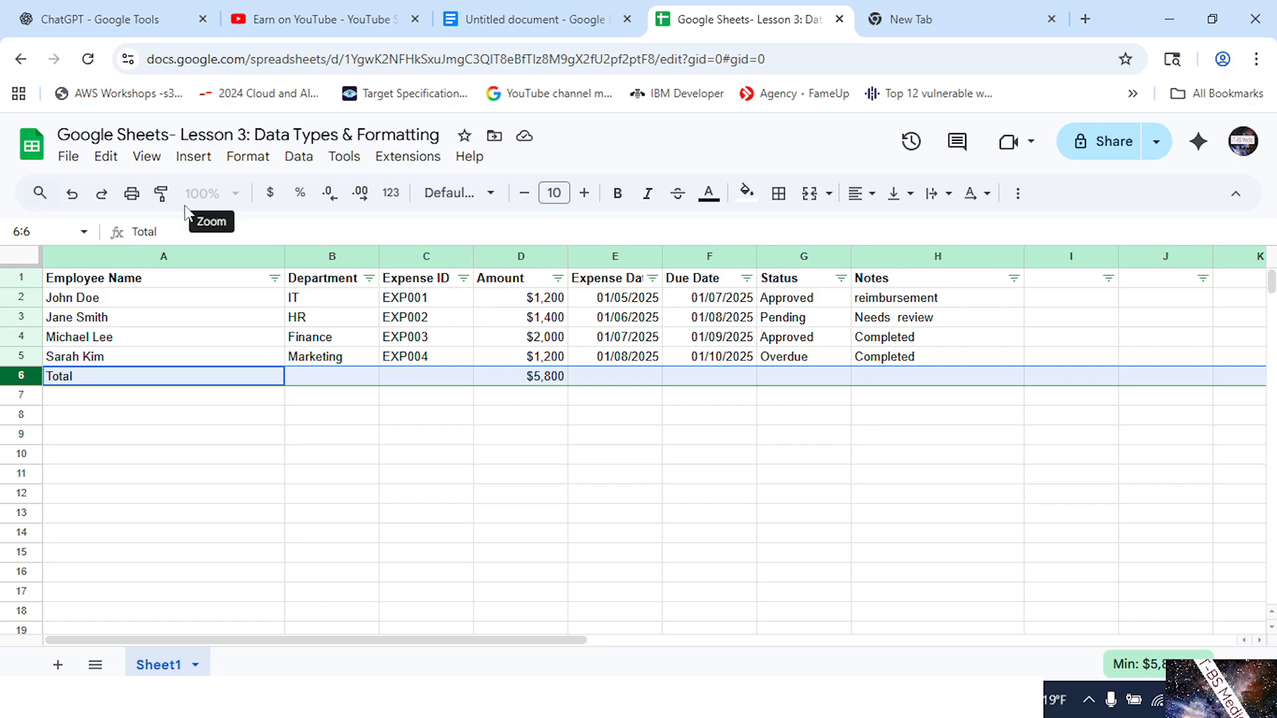
click(619, 195)
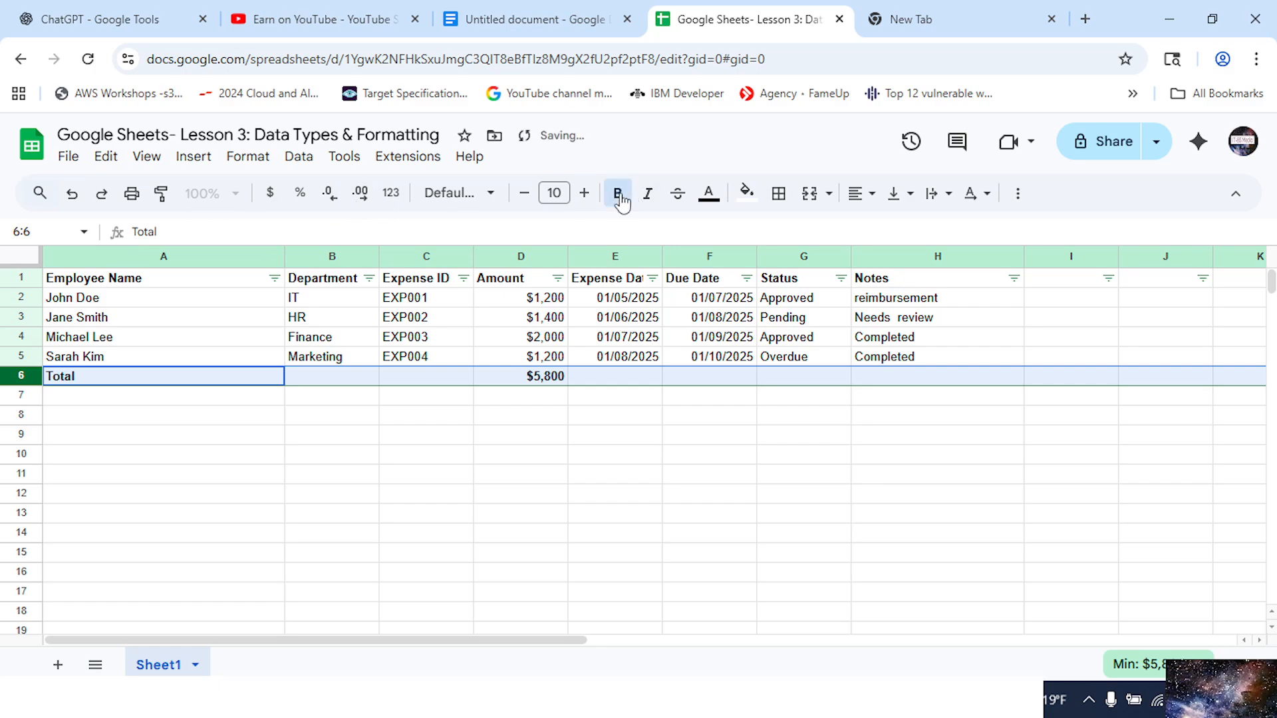
click(618, 446)
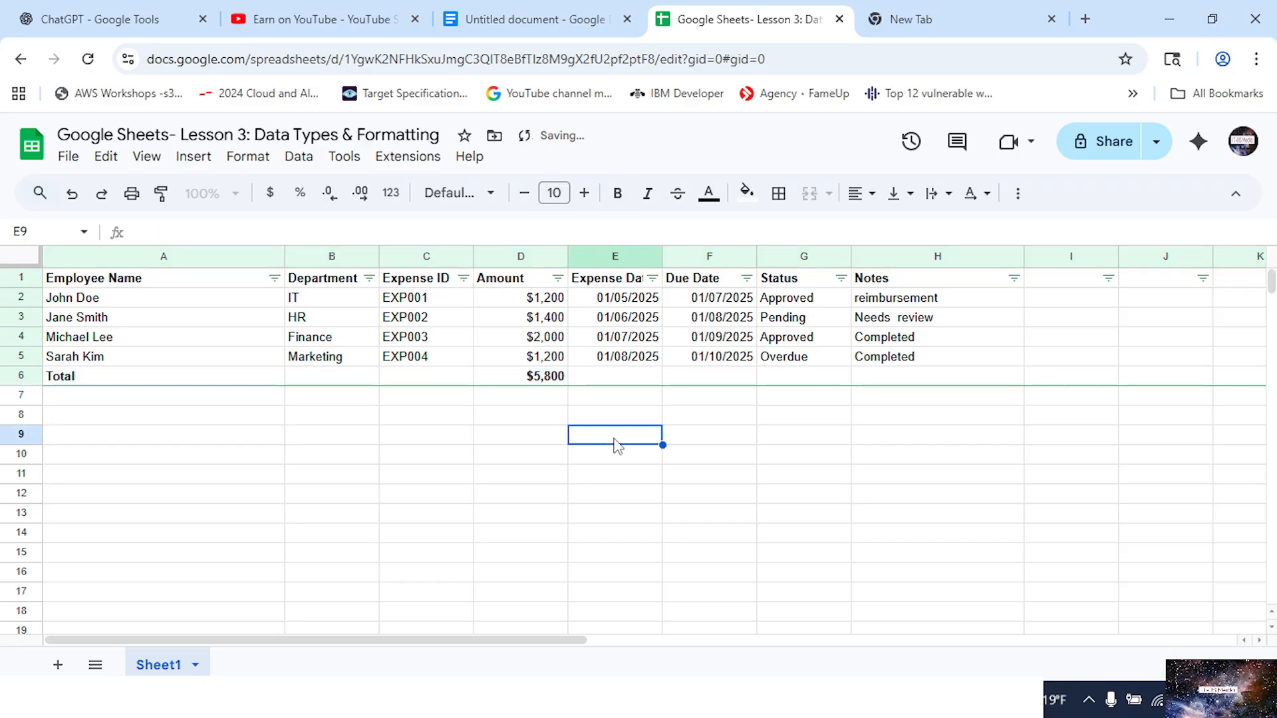